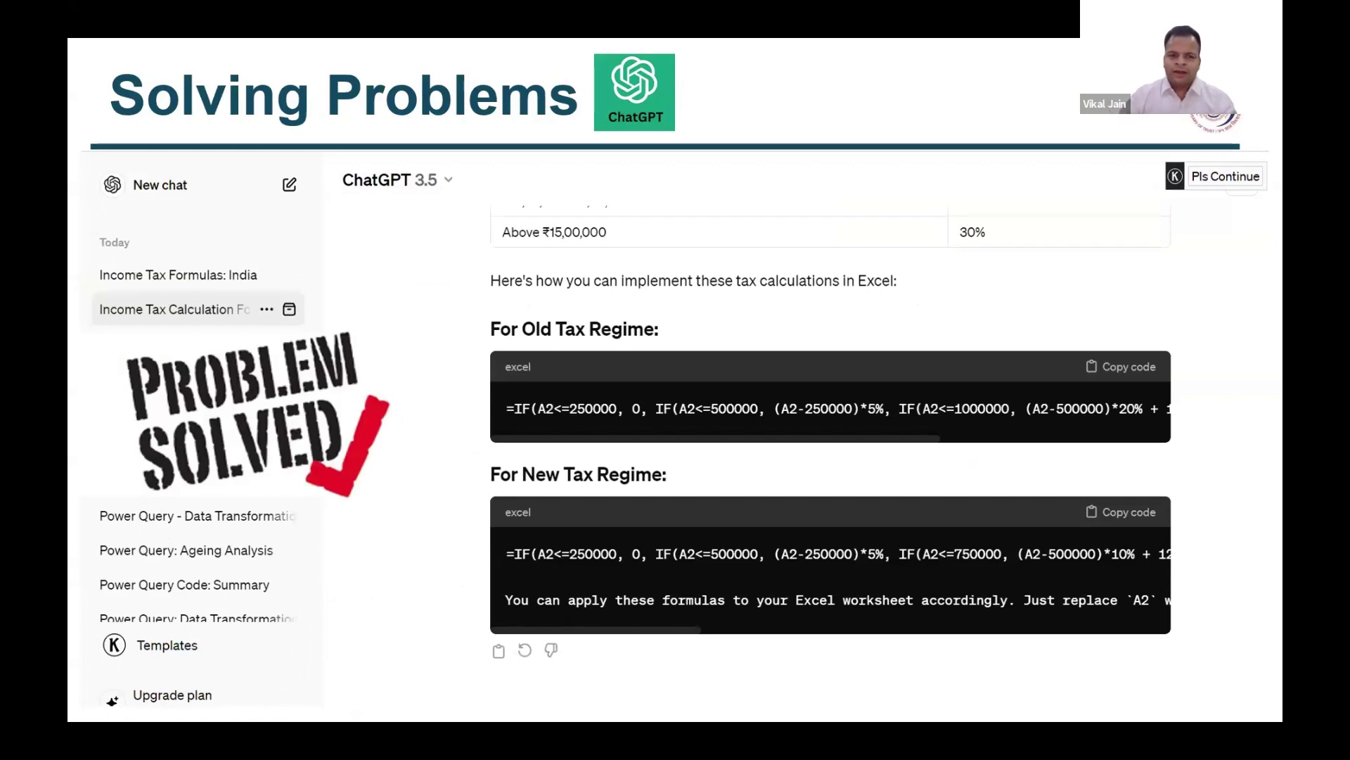
key("Right")
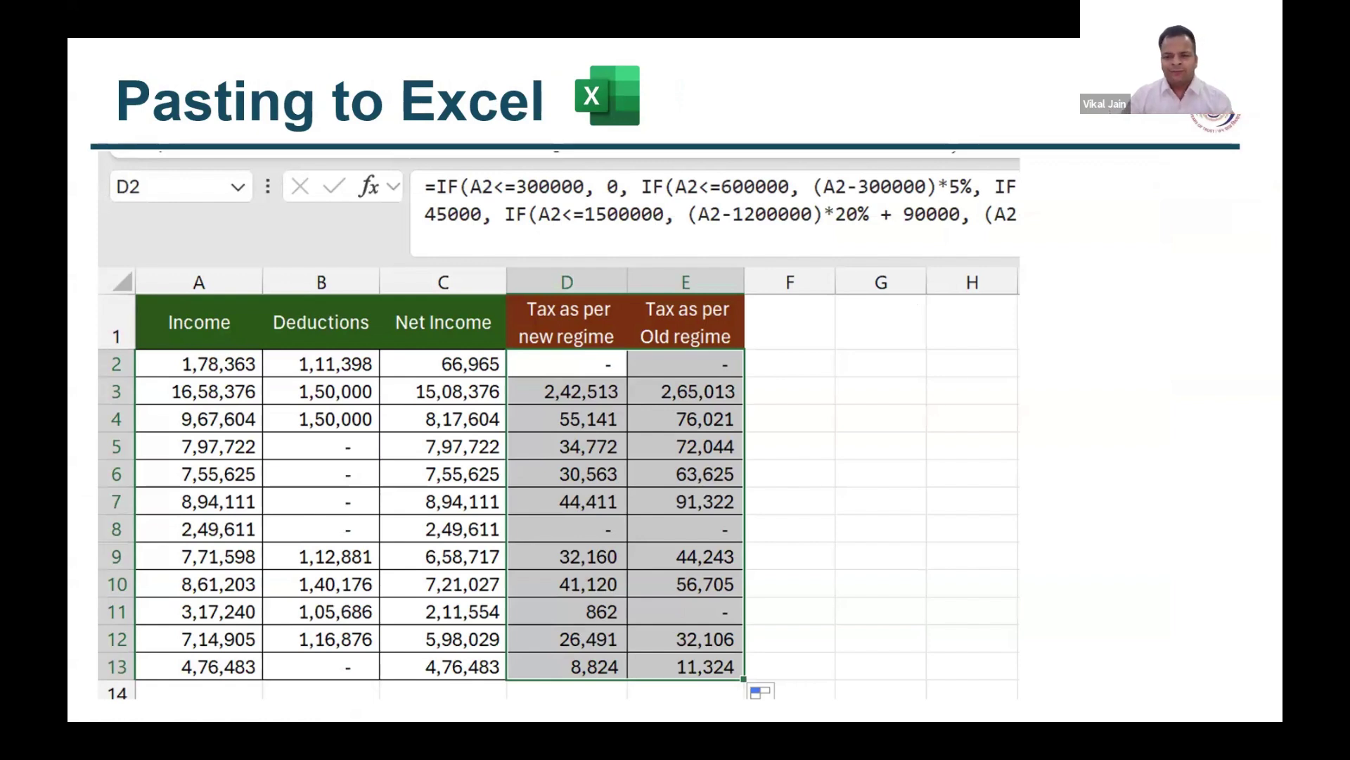
key("Right")
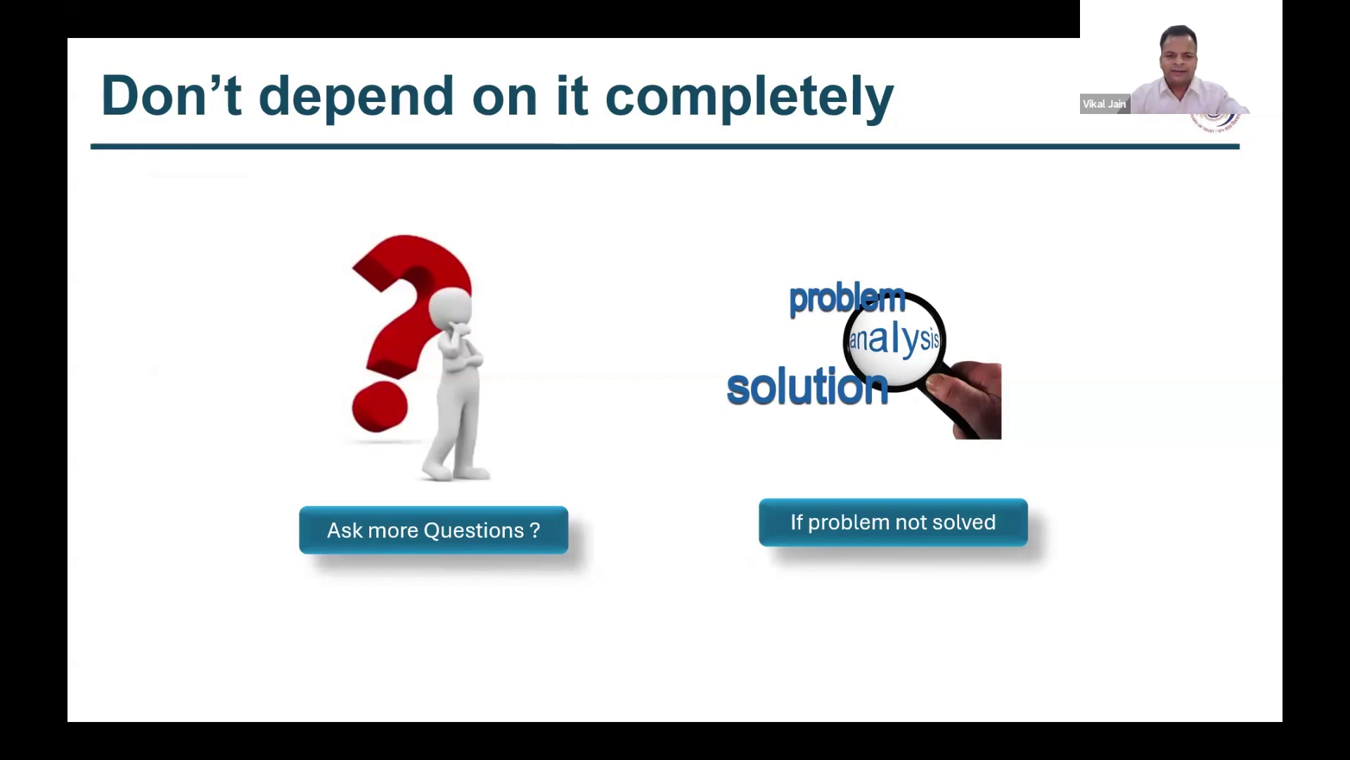
key("Right")
key("Right")
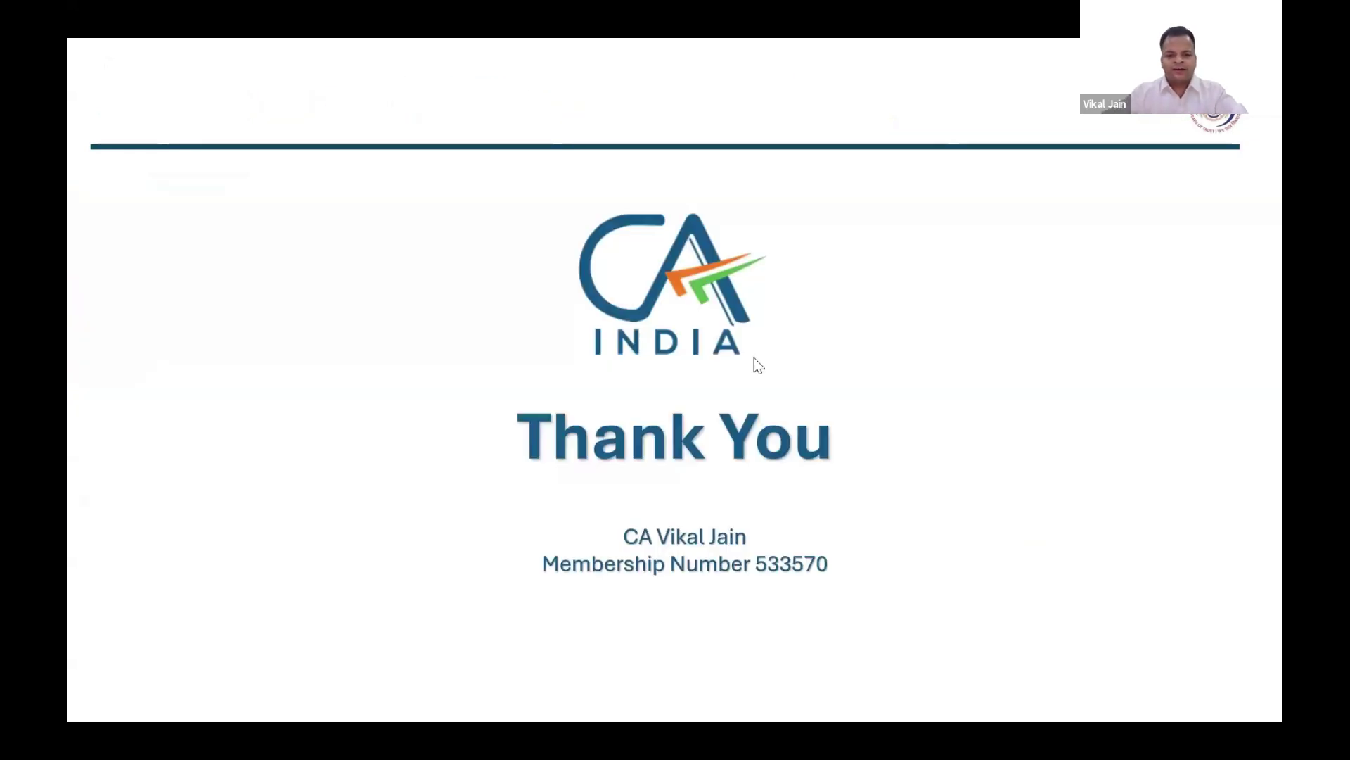
End the slide show, switch to the Excel case study workbook and review the Gross Income, Deductions and Net Income columns.
key("Escape")
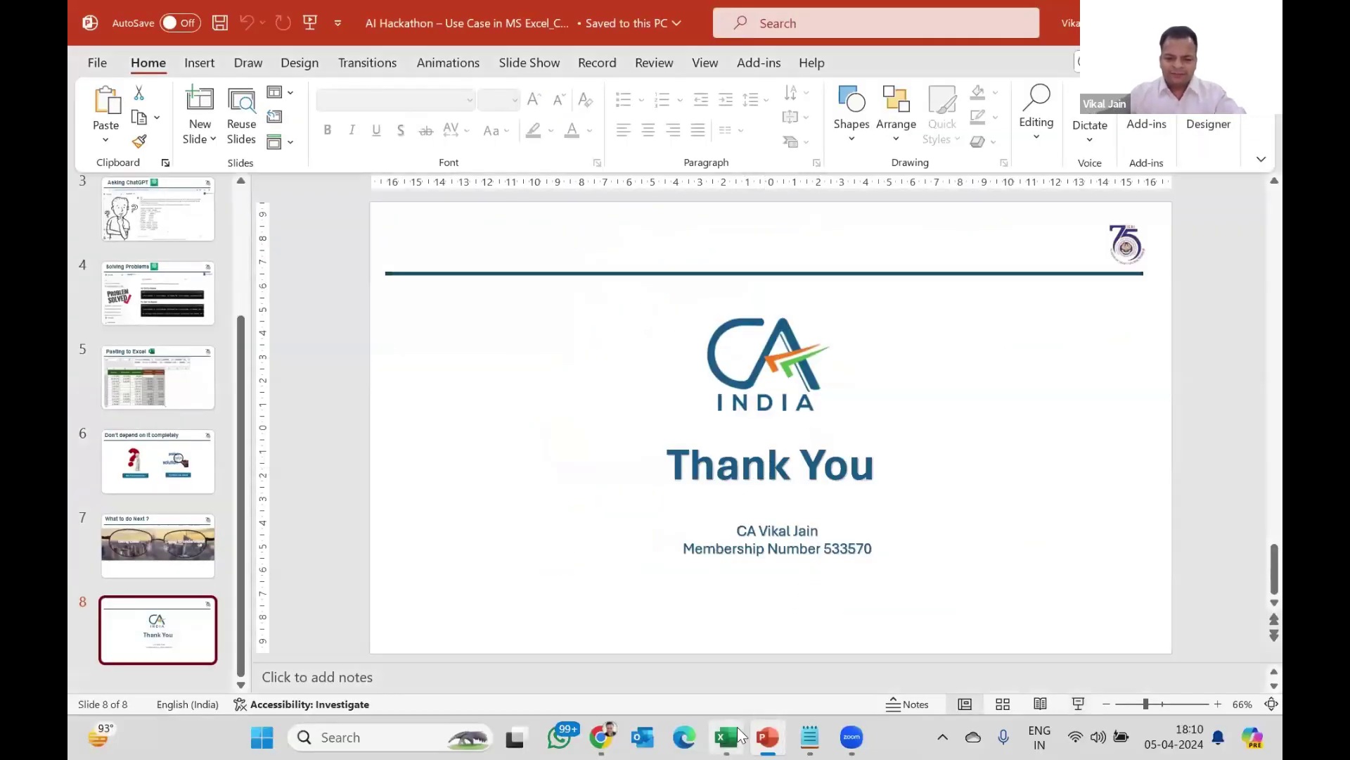
left_click(728, 736)
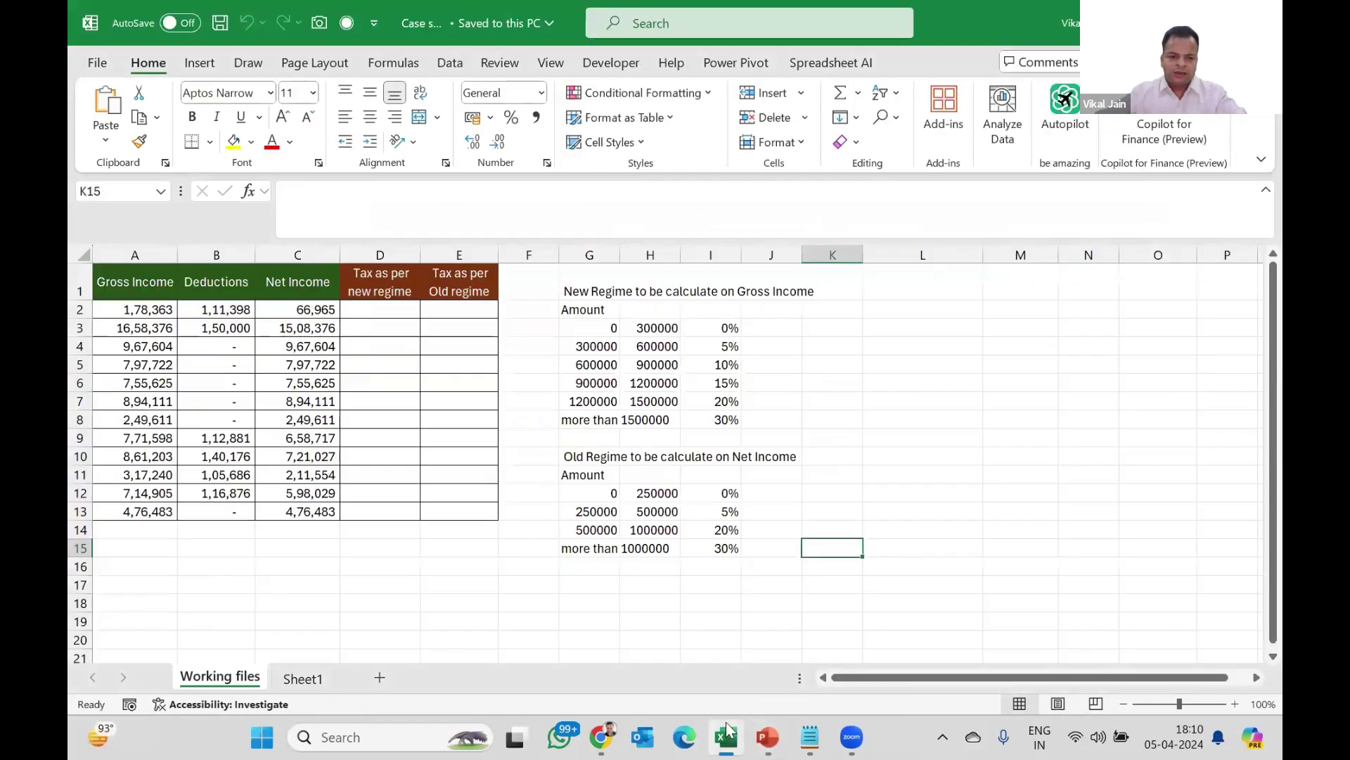
left_click(136, 285)
left_click(211, 284)
left_click(310, 282)
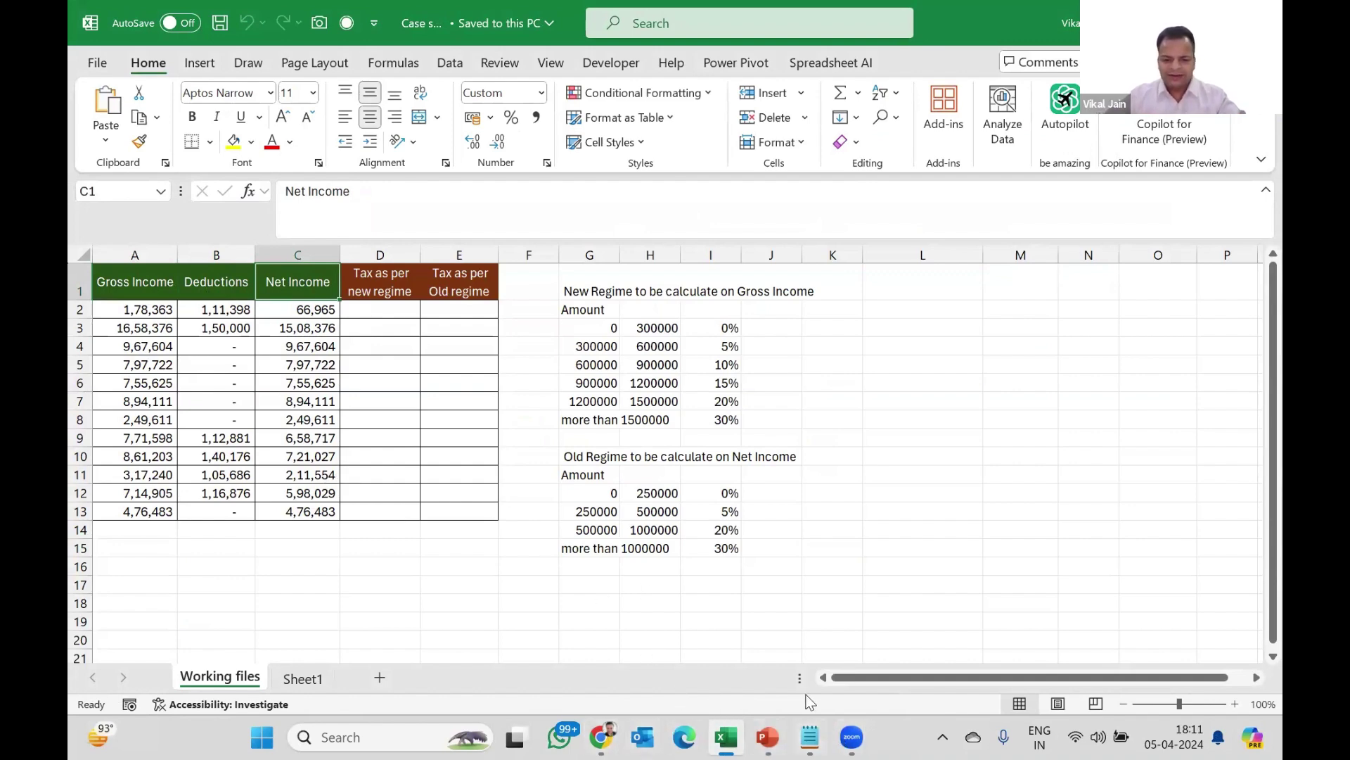
Copy the first income tax prompt, the one without custom slabs, from the CHATGPT text file in Notepad.
left_click(601, 732)
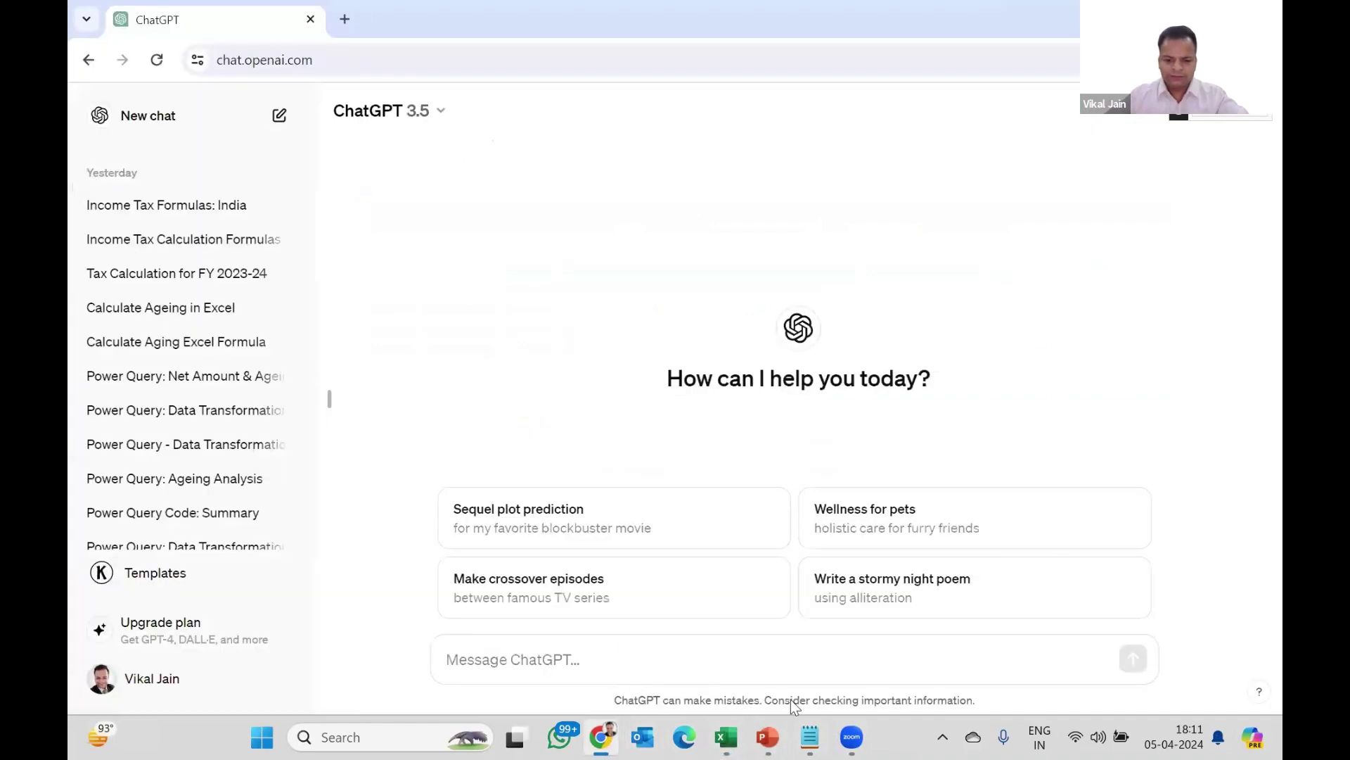
left_click(810, 736)
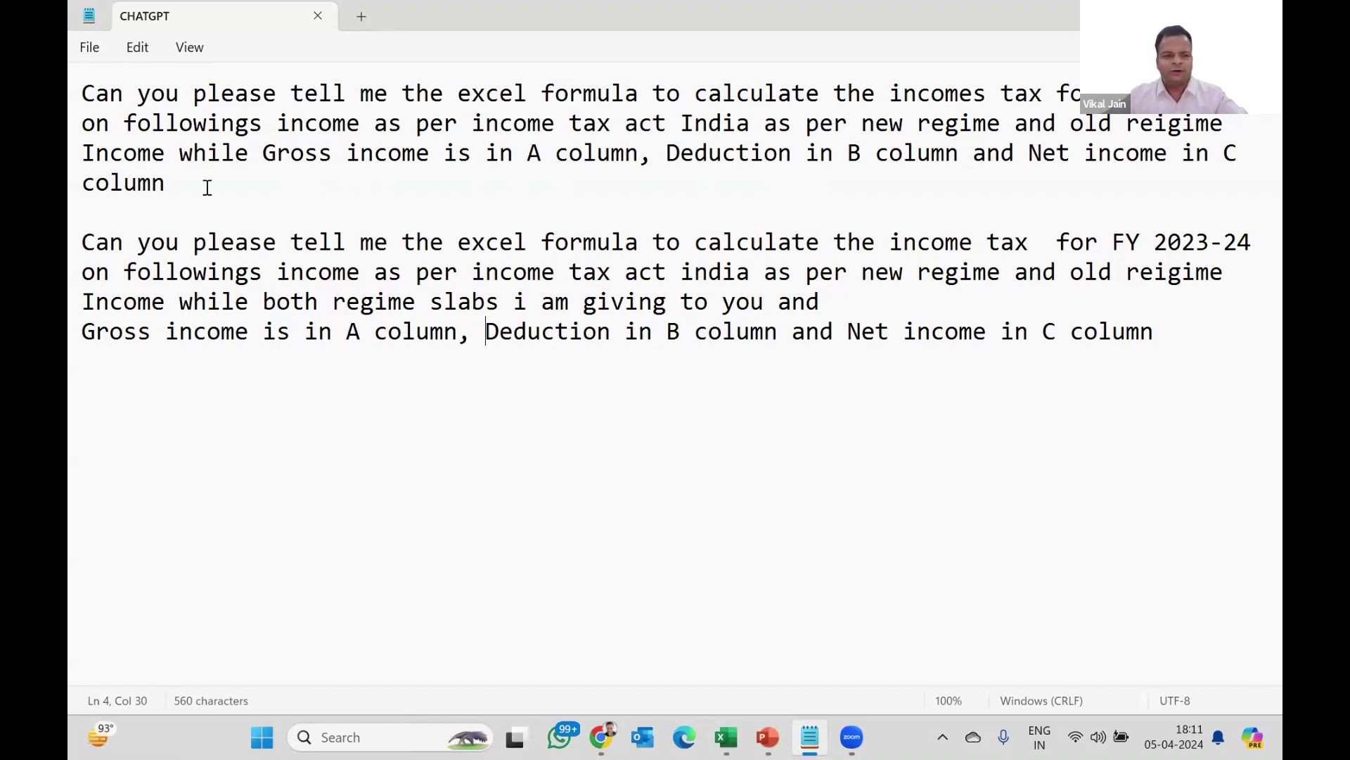
left_click_drag(207, 188, 82, 93)
key("ctrl+c")
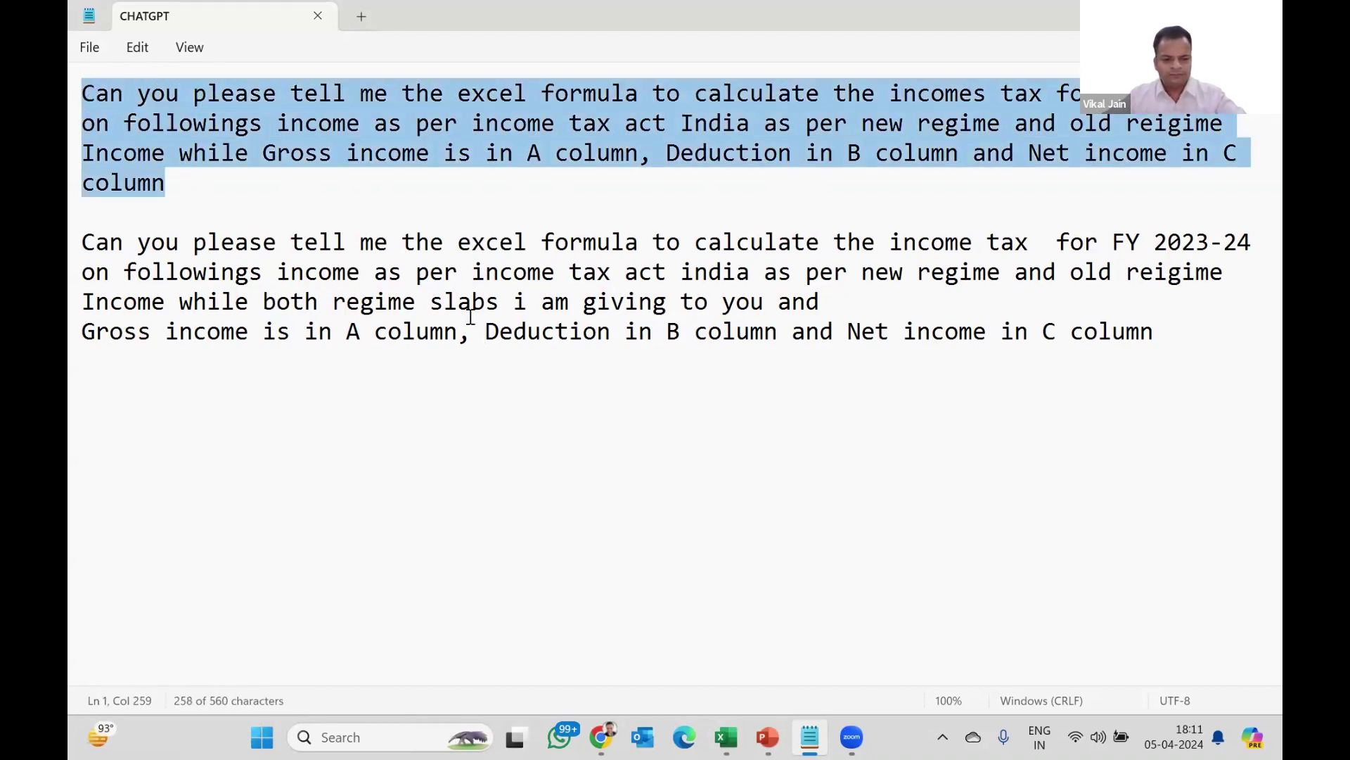
Paste the copied prompt into a new ChatGPT 3.5 message and add a line break after it.
key("alt+Tab")
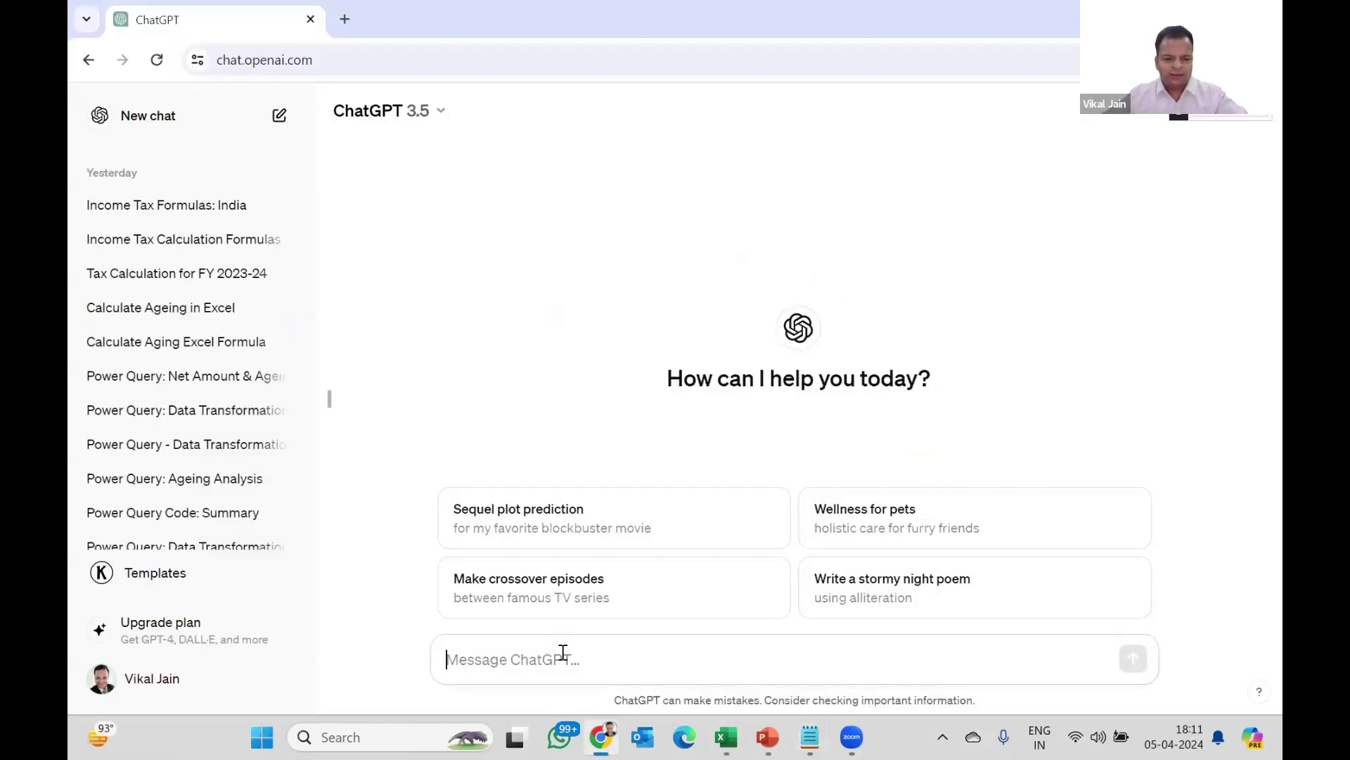
left_click(441, 119)
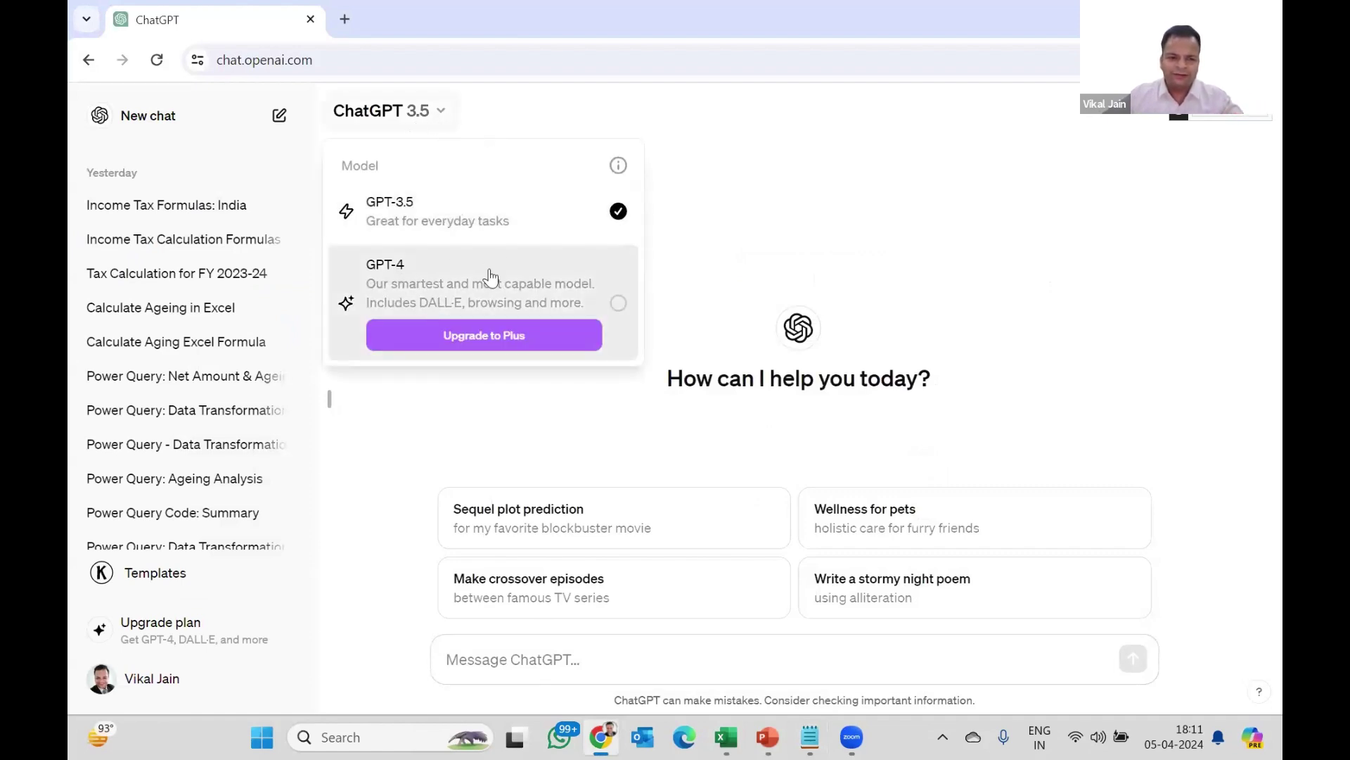
left_click(711, 286)
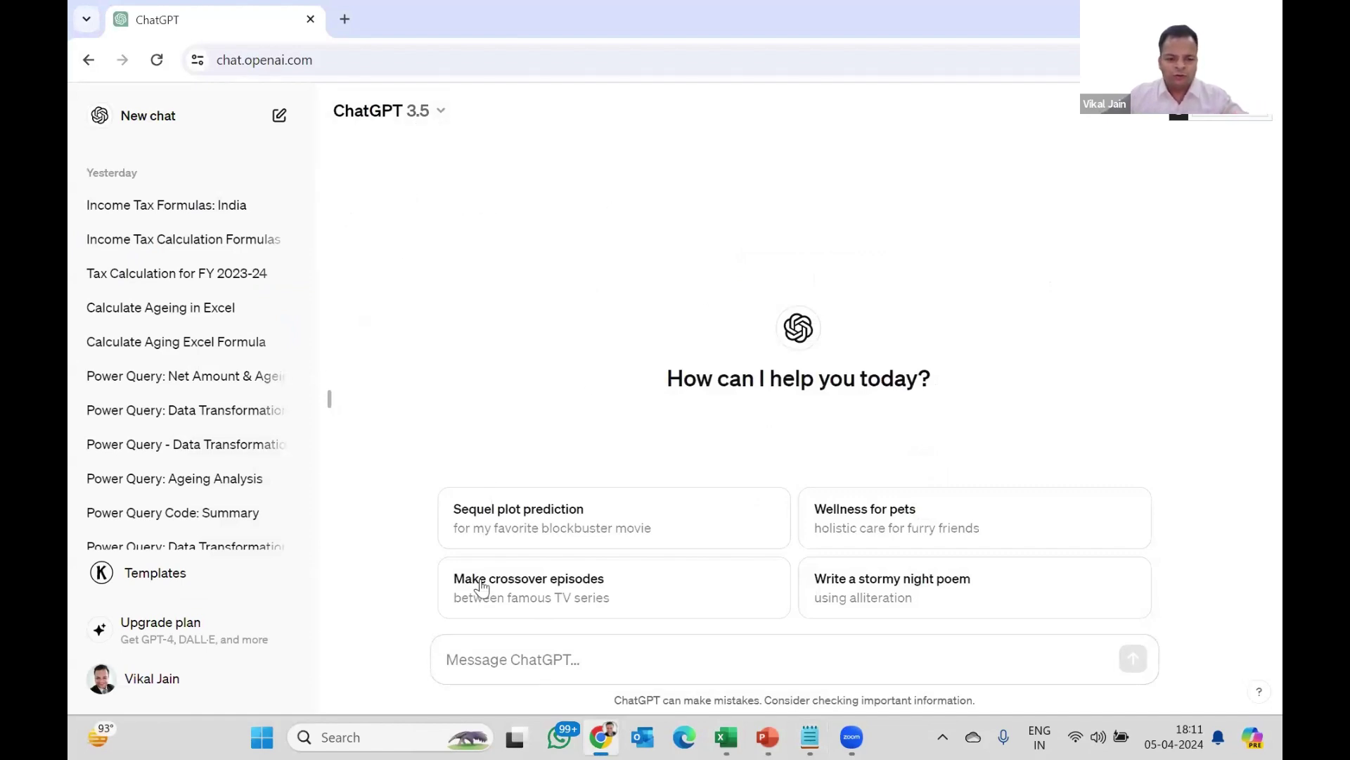
left_click(506, 671)
key("ctrl+v")
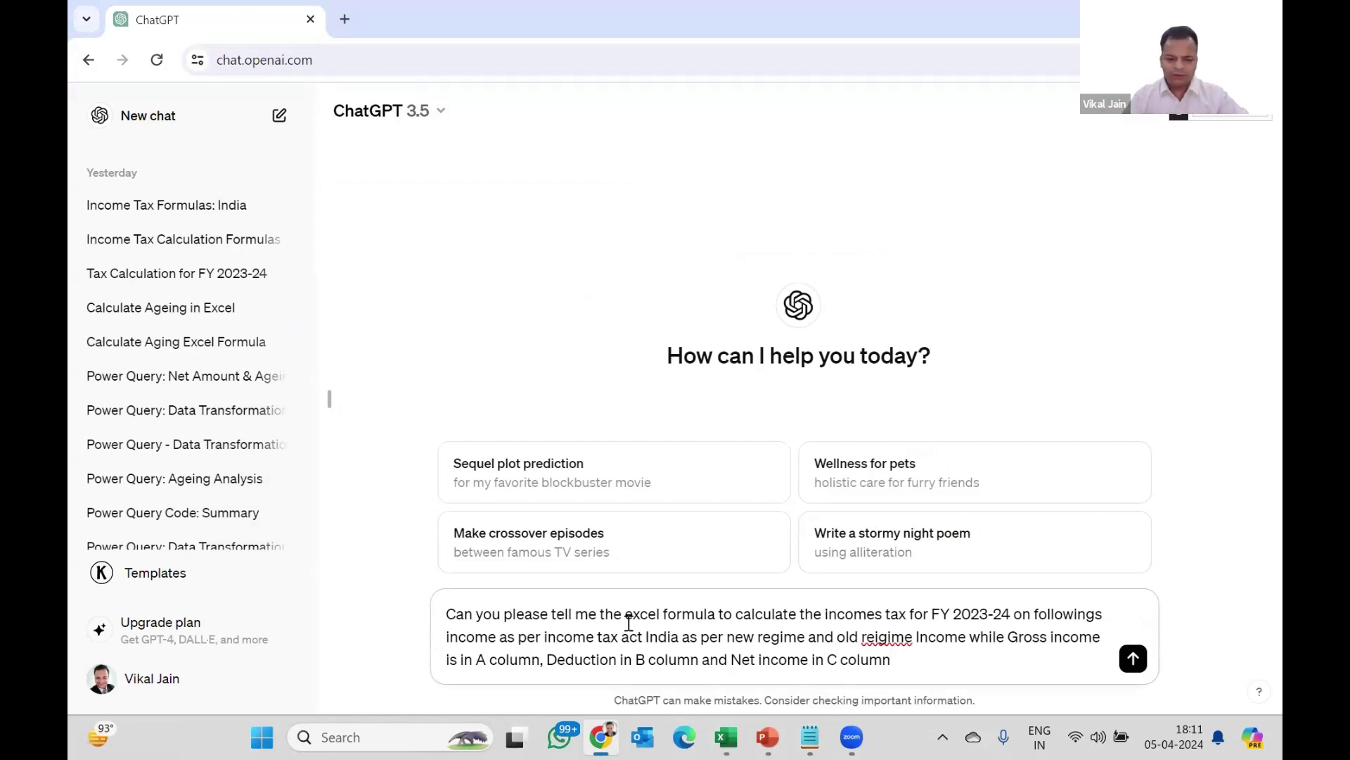
key("shift+Return")
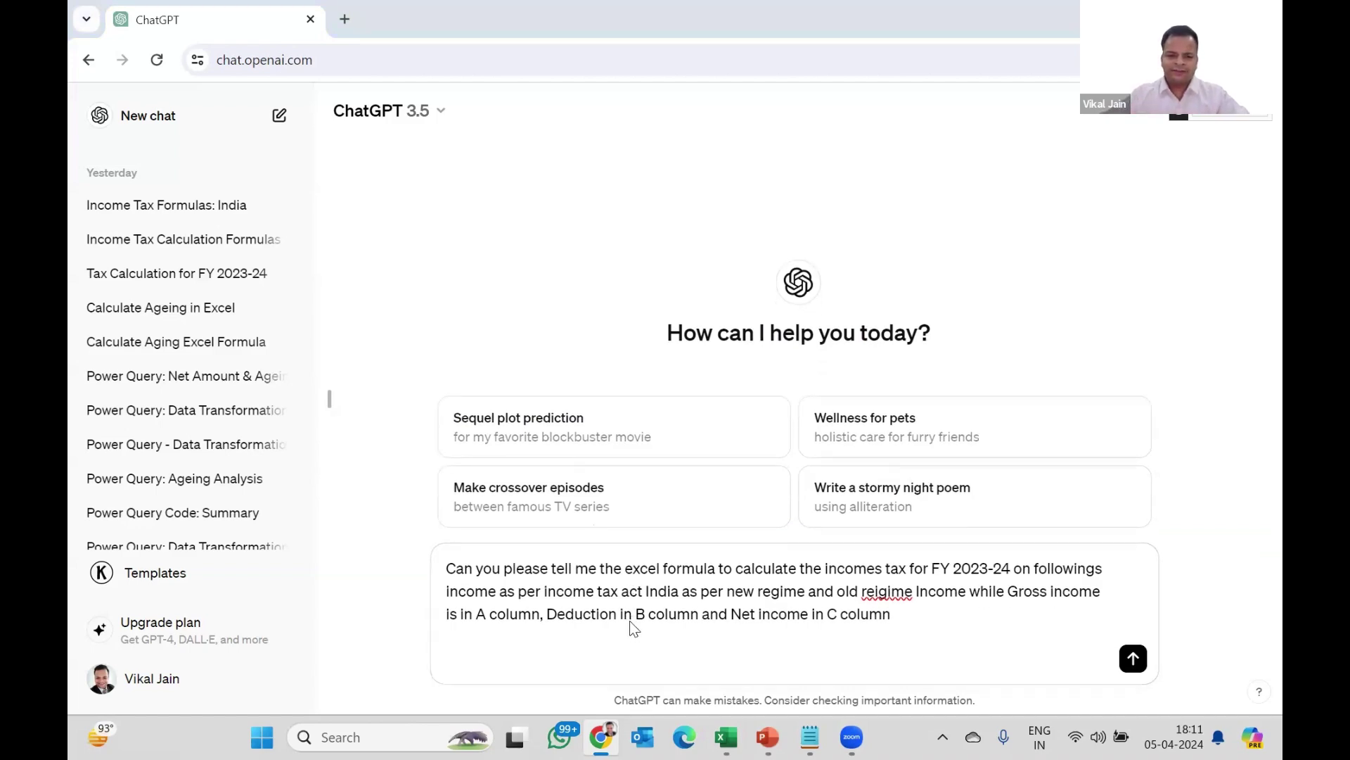
Copy the income table A1:C13 from the Excel workbook, add it below the ChatGPT prompt and send the message.
key("alt+Tab")
left_click_drag(151, 281, 302, 523)
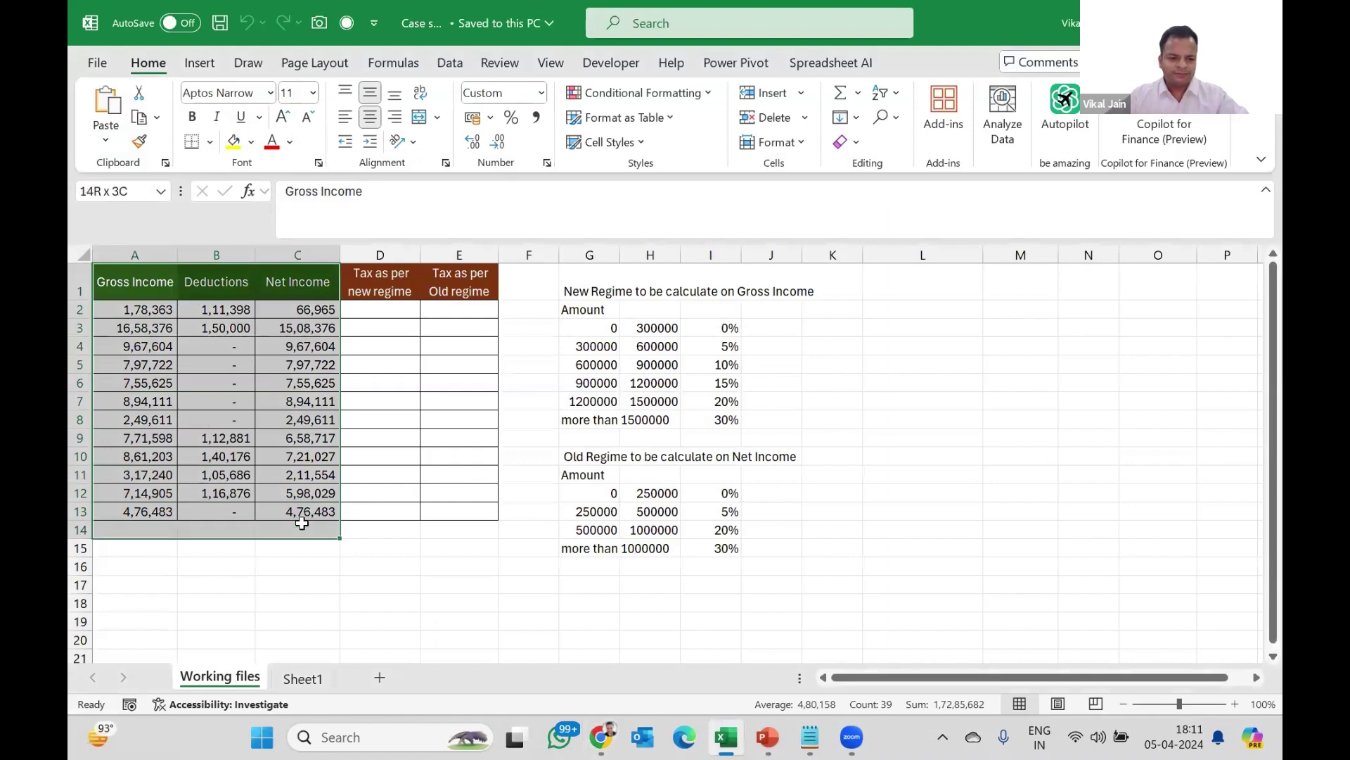
key("ctrl+c")
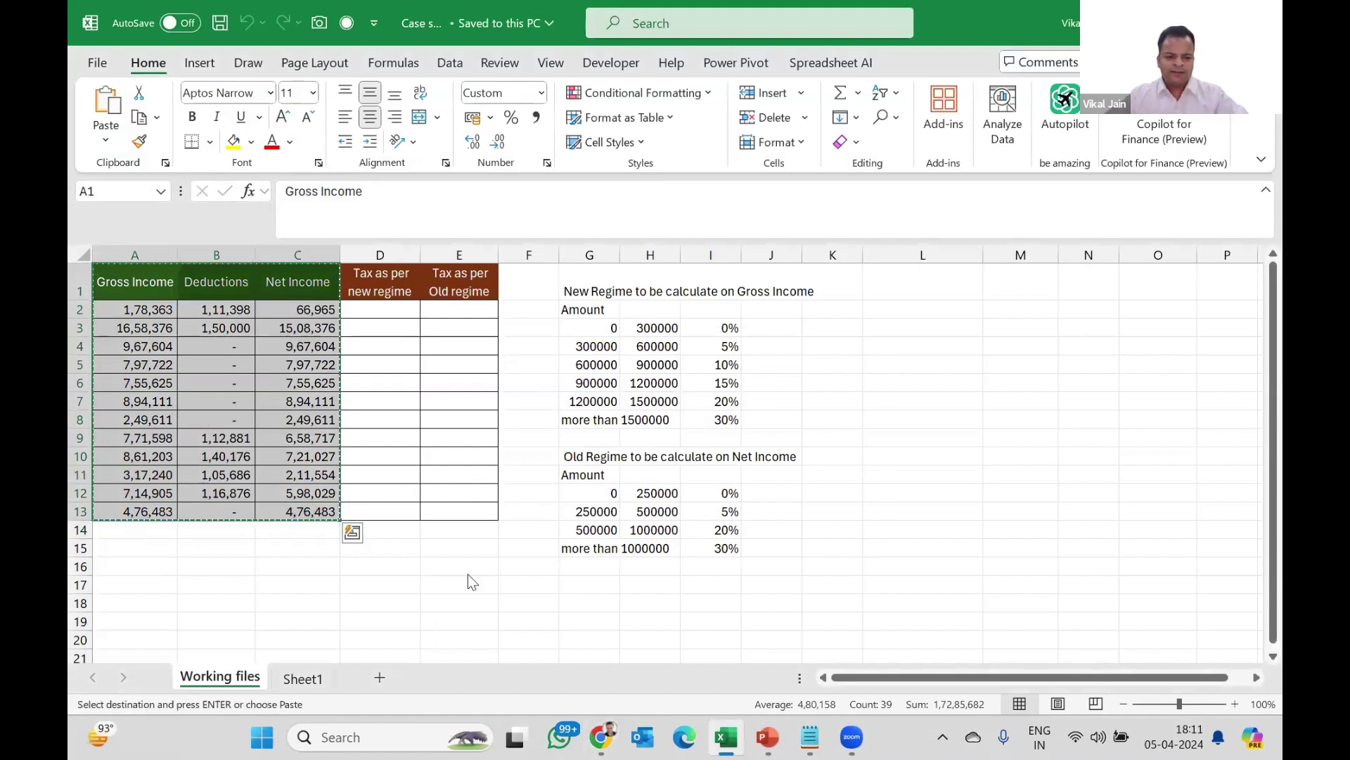
key("alt+Tab")
key("ctrl+v")
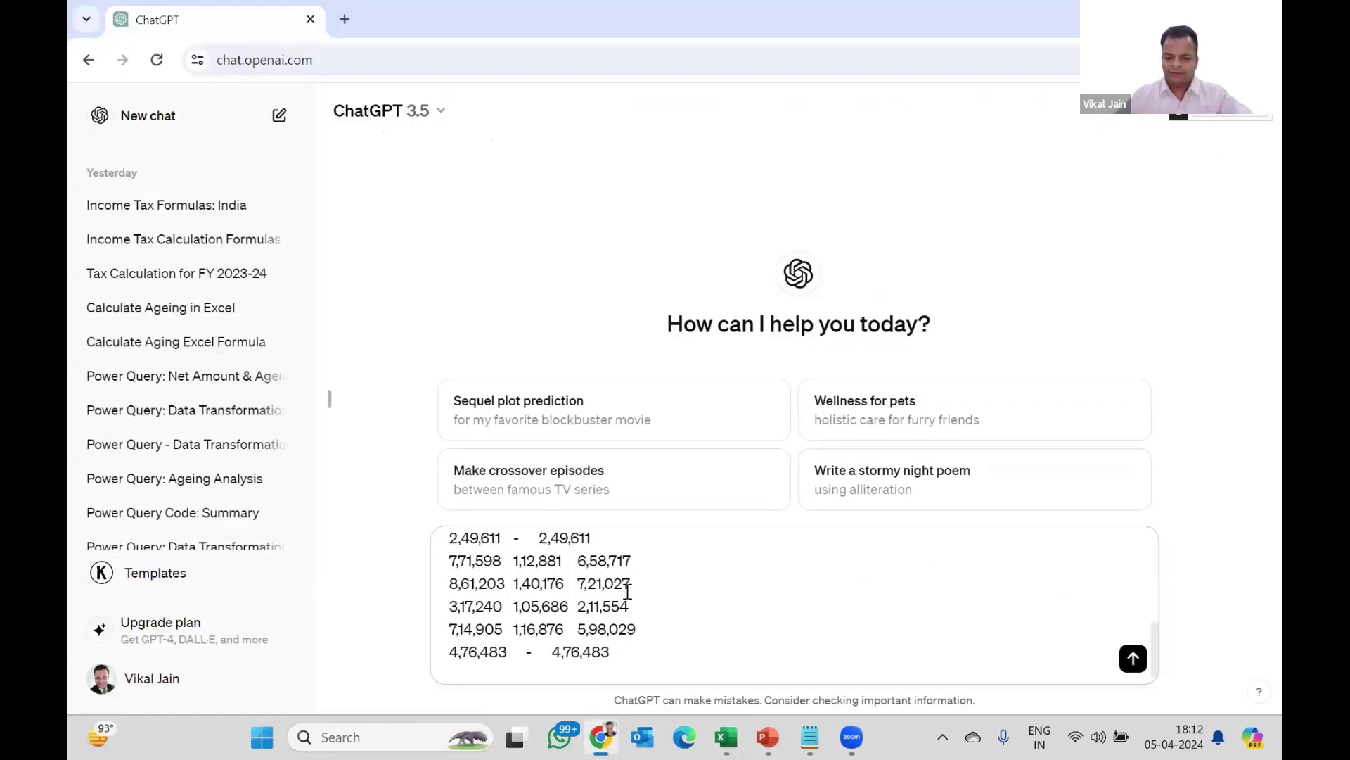
key("Return")
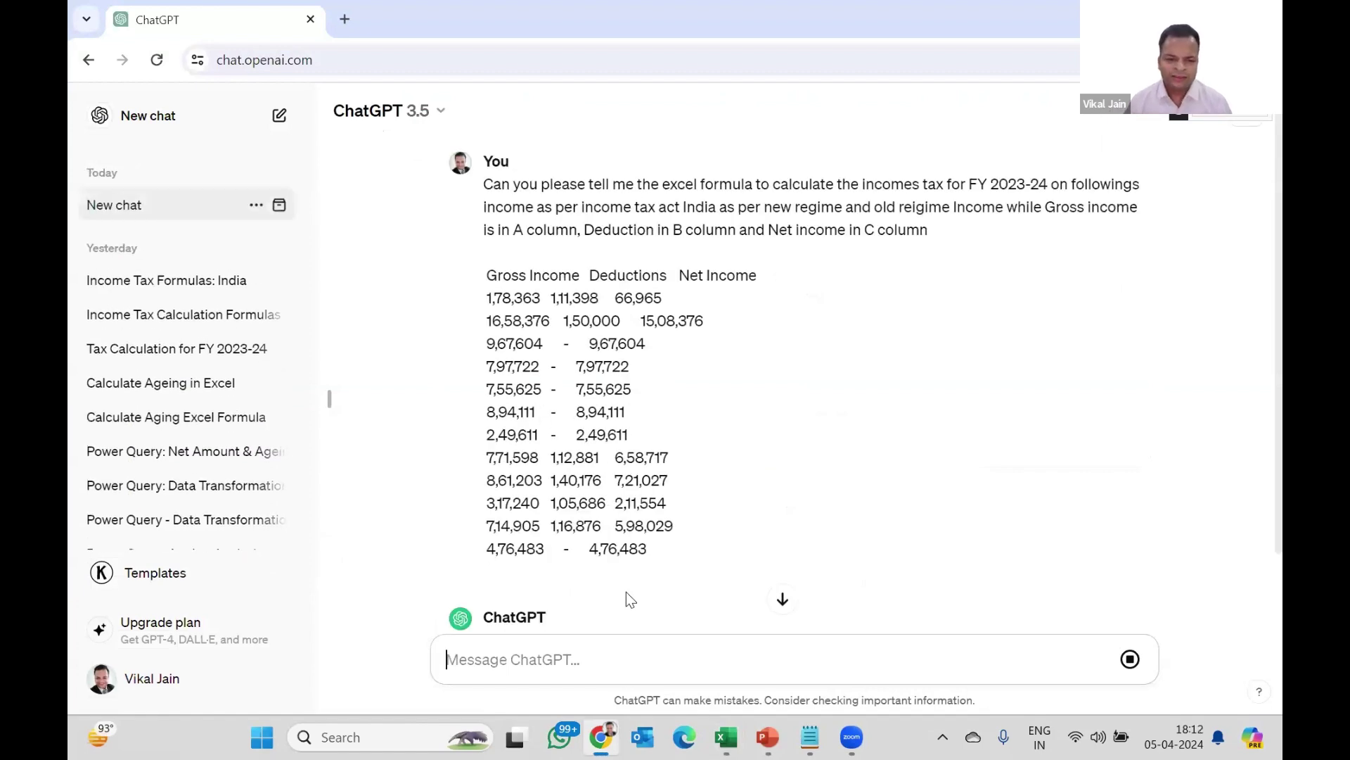
Copy the old tax regime formula from ChatGPT's reply and switch to the Excel workbook.
scroll(773, 458, "down", 4)
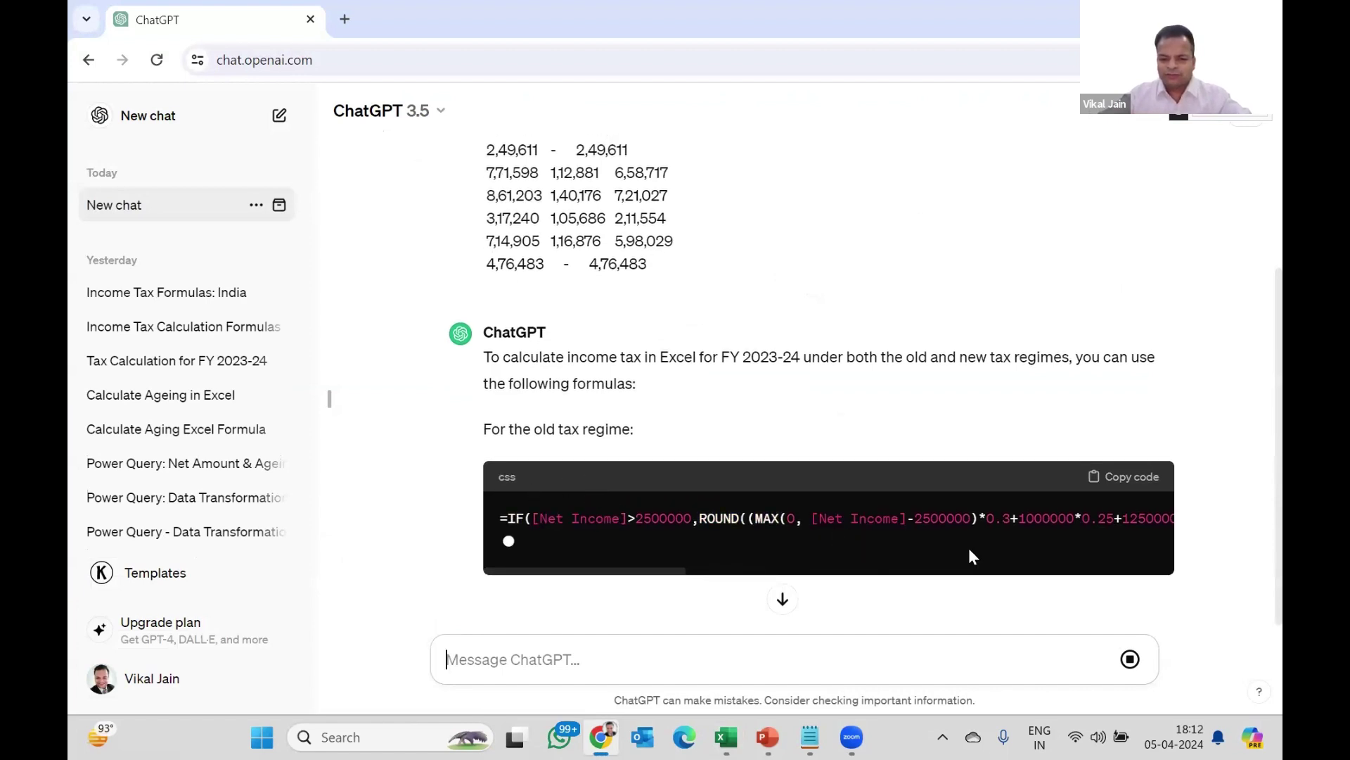
left_click(1121, 476)
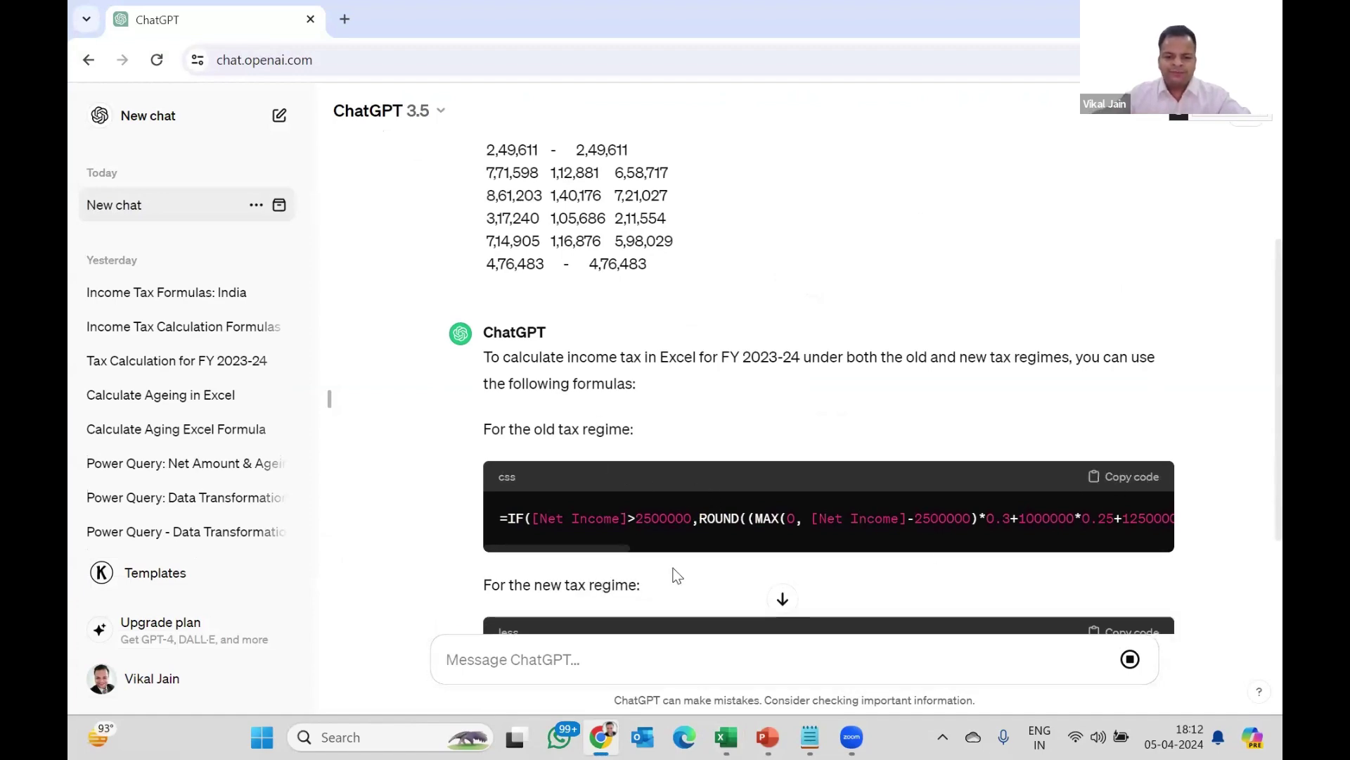
key("alt+Tab")
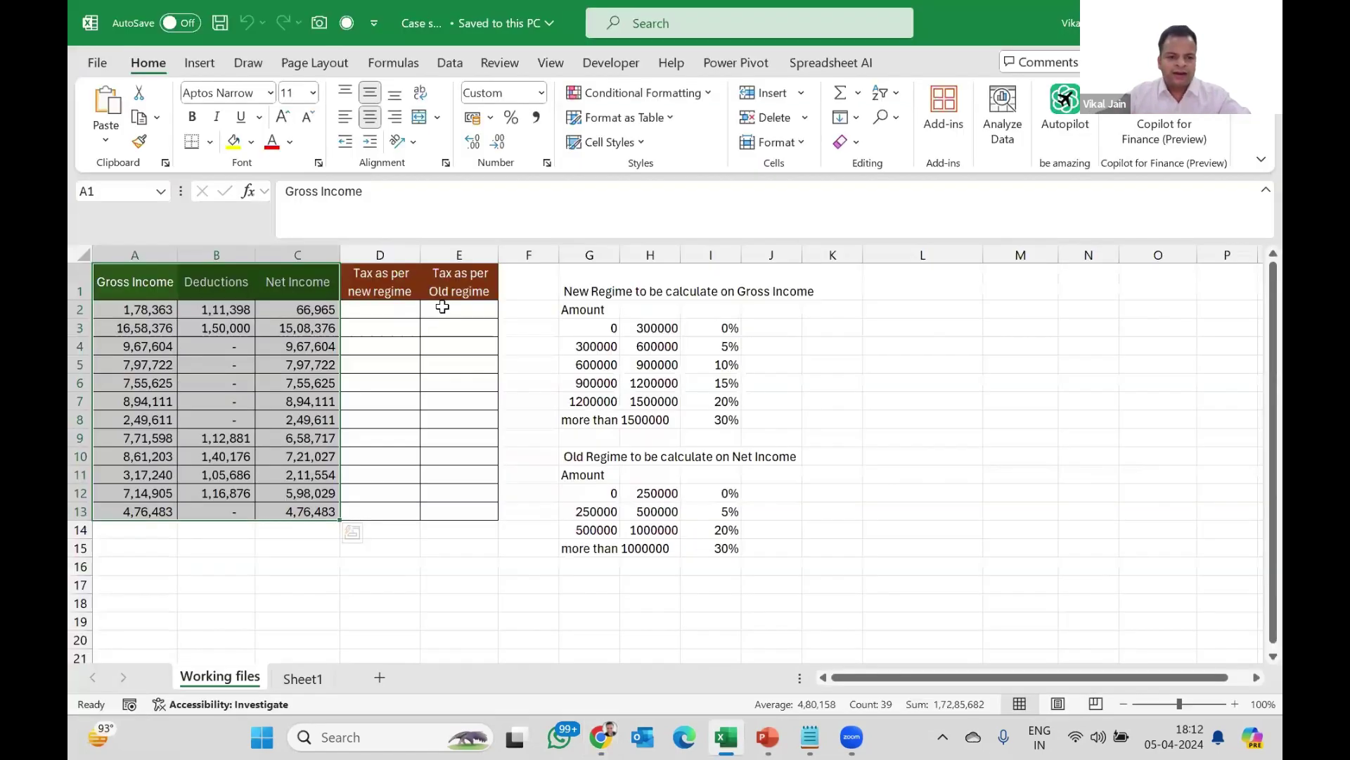
left_click(443, 310)
key("ctrl+v")
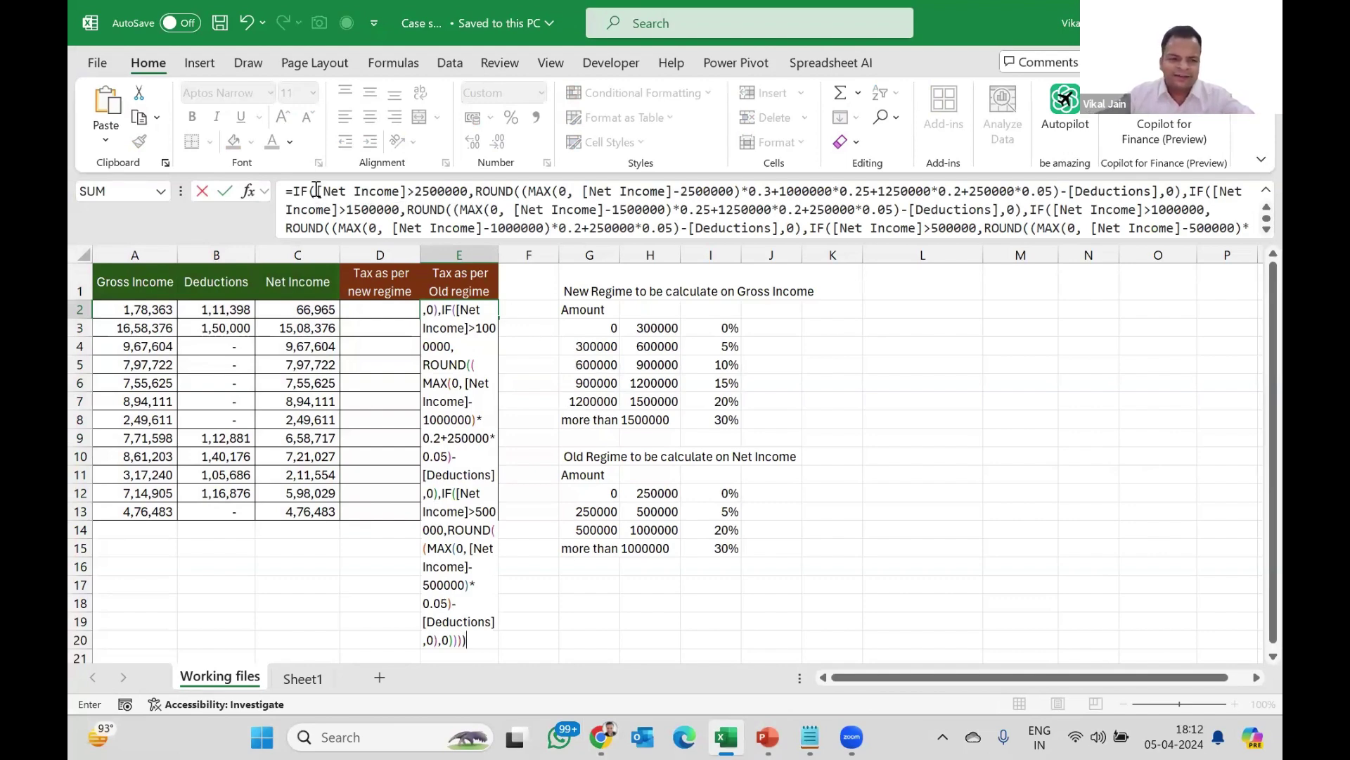
left_click_drag(317, 190, 411, 192)
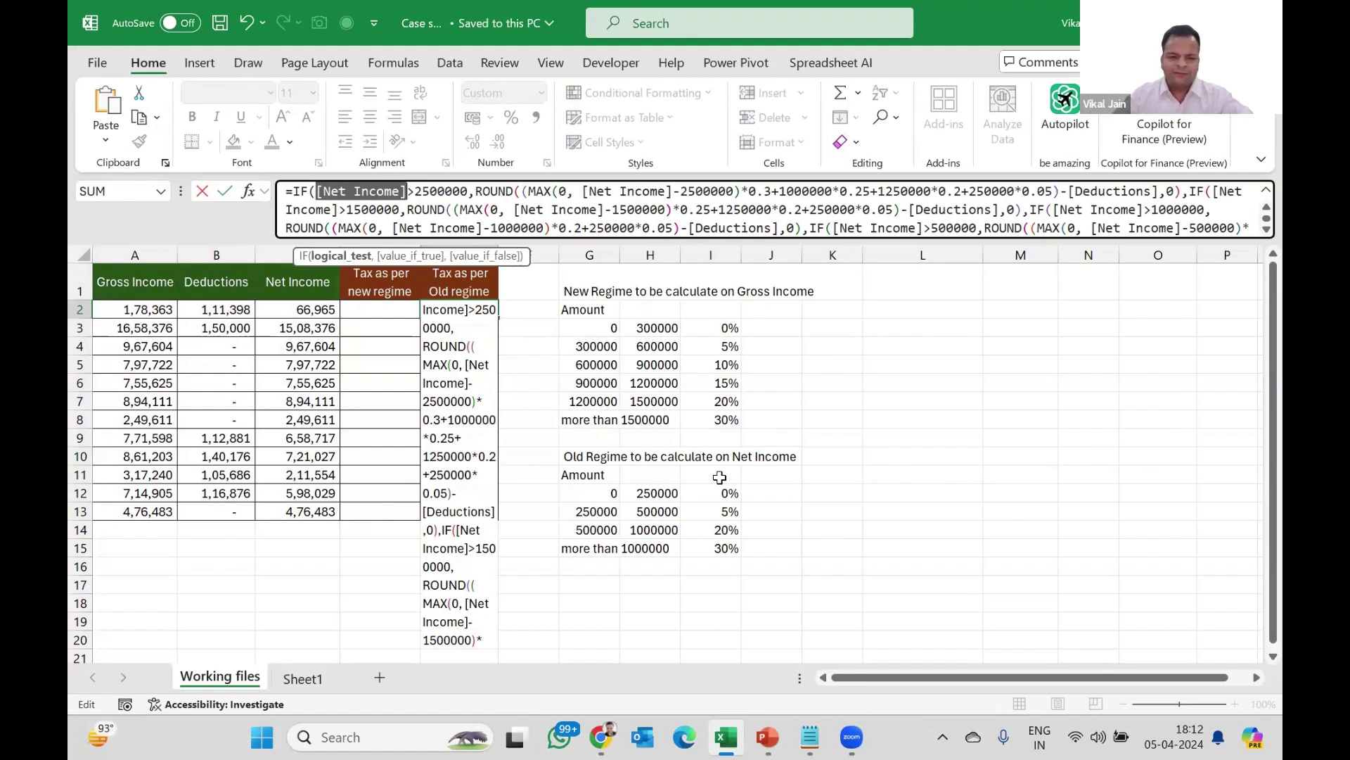
key("Return")
key("Return")
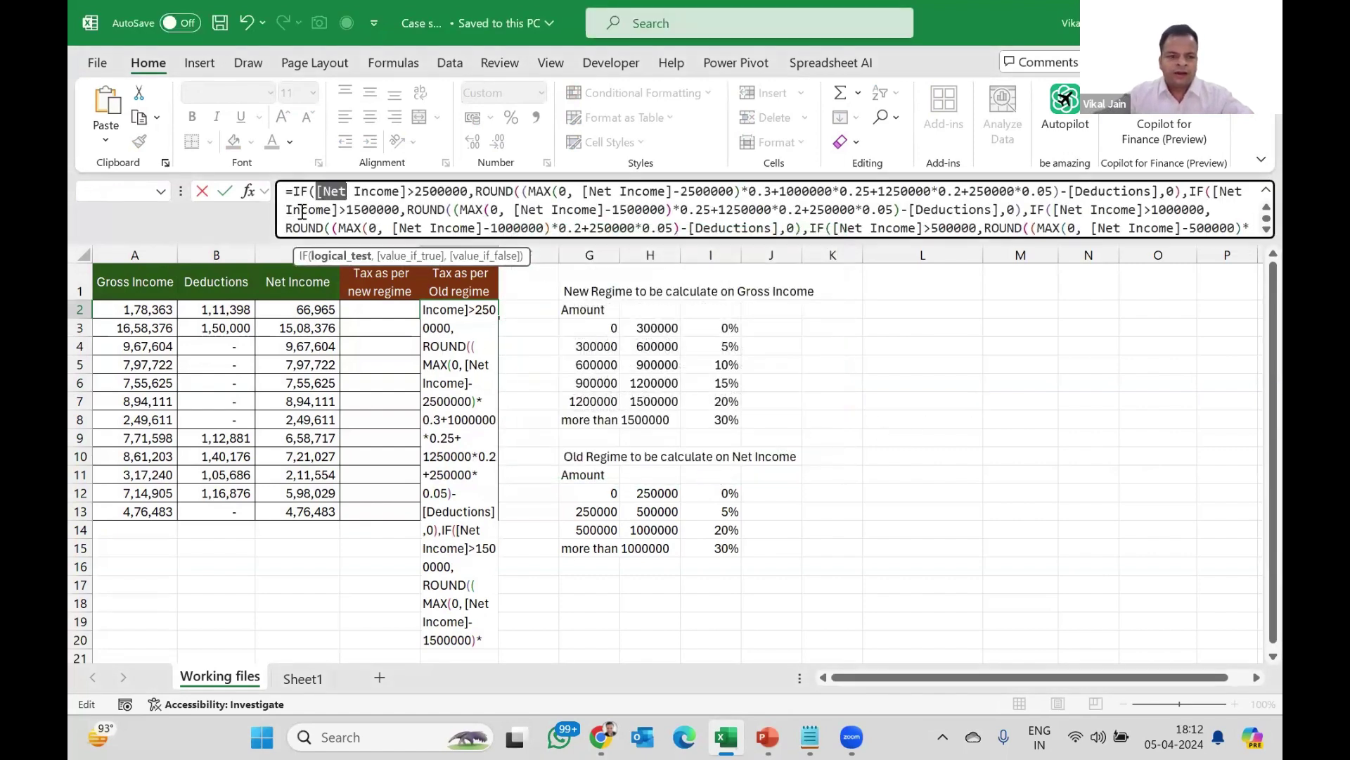
key("Escape")
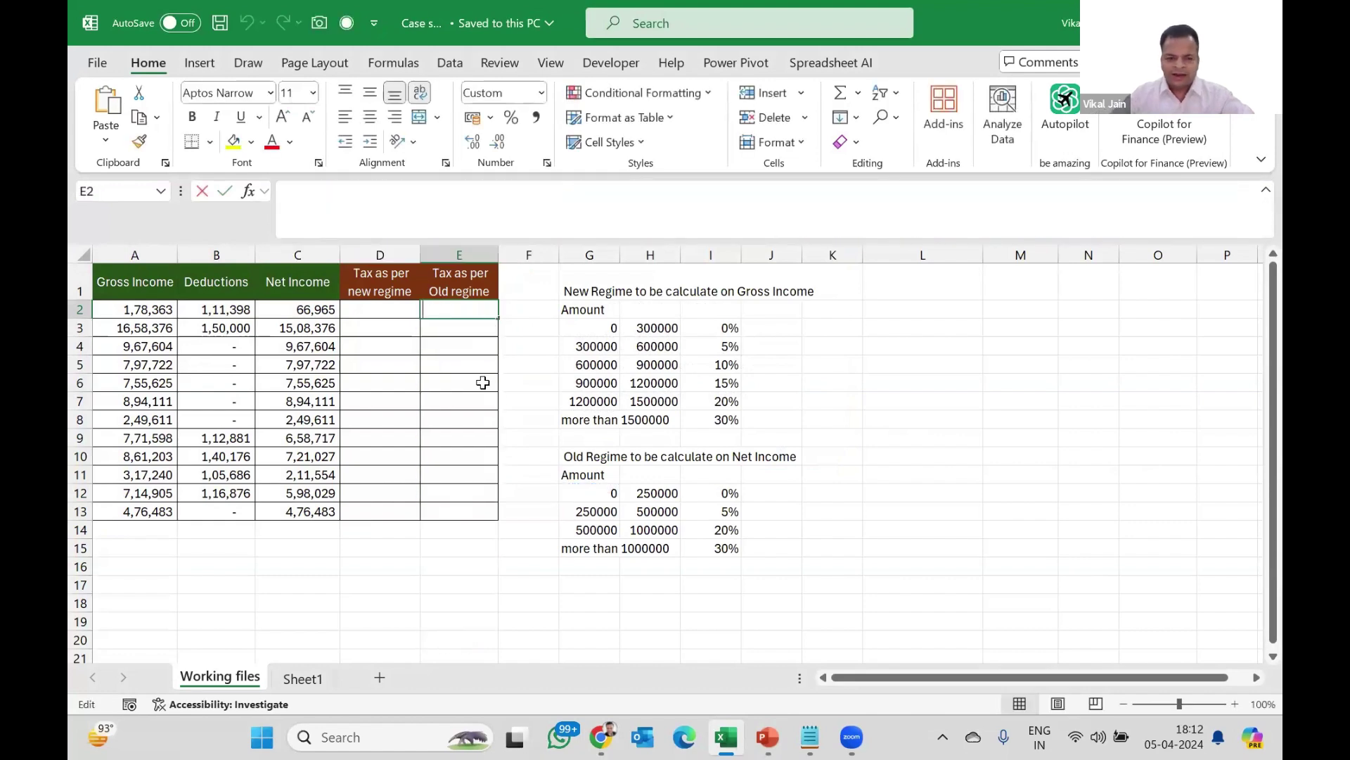
Paste the old-regime formula into cell E2 and copy its first [Net Income] reference.
key("F2")
key("ctrl+v")
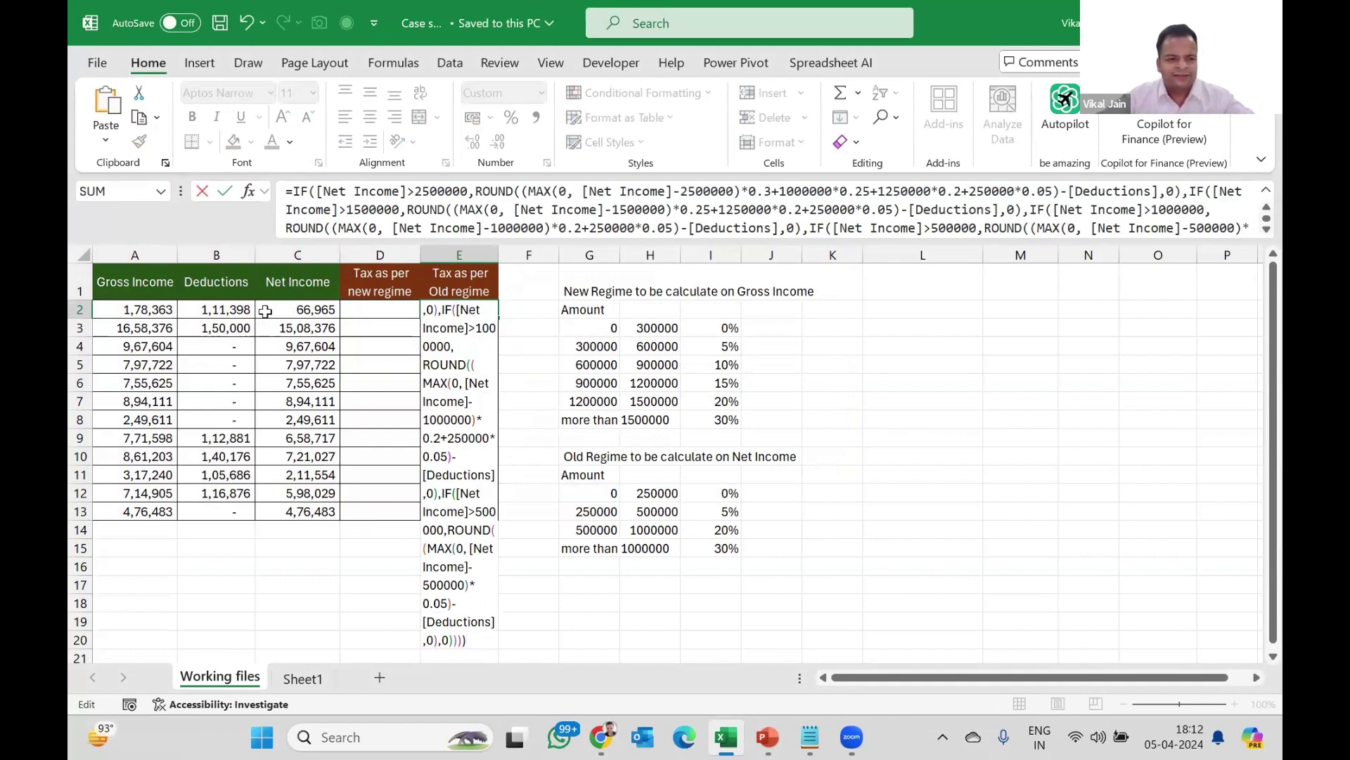
left_click_drag(317, 192, 408, 192)
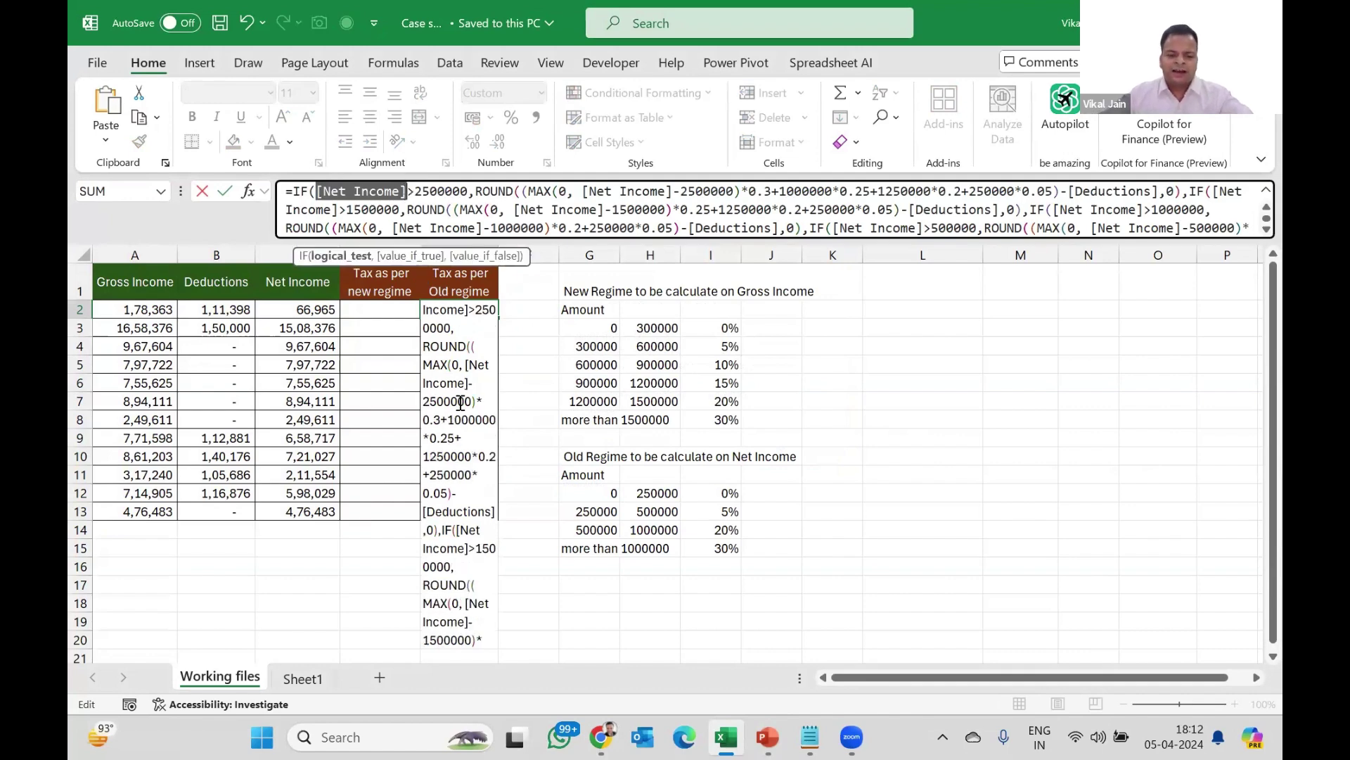
Try to replace every [Net Income] with c2 using Find and Replace while the E2 formula is still being edited.
key("ctrl+h")
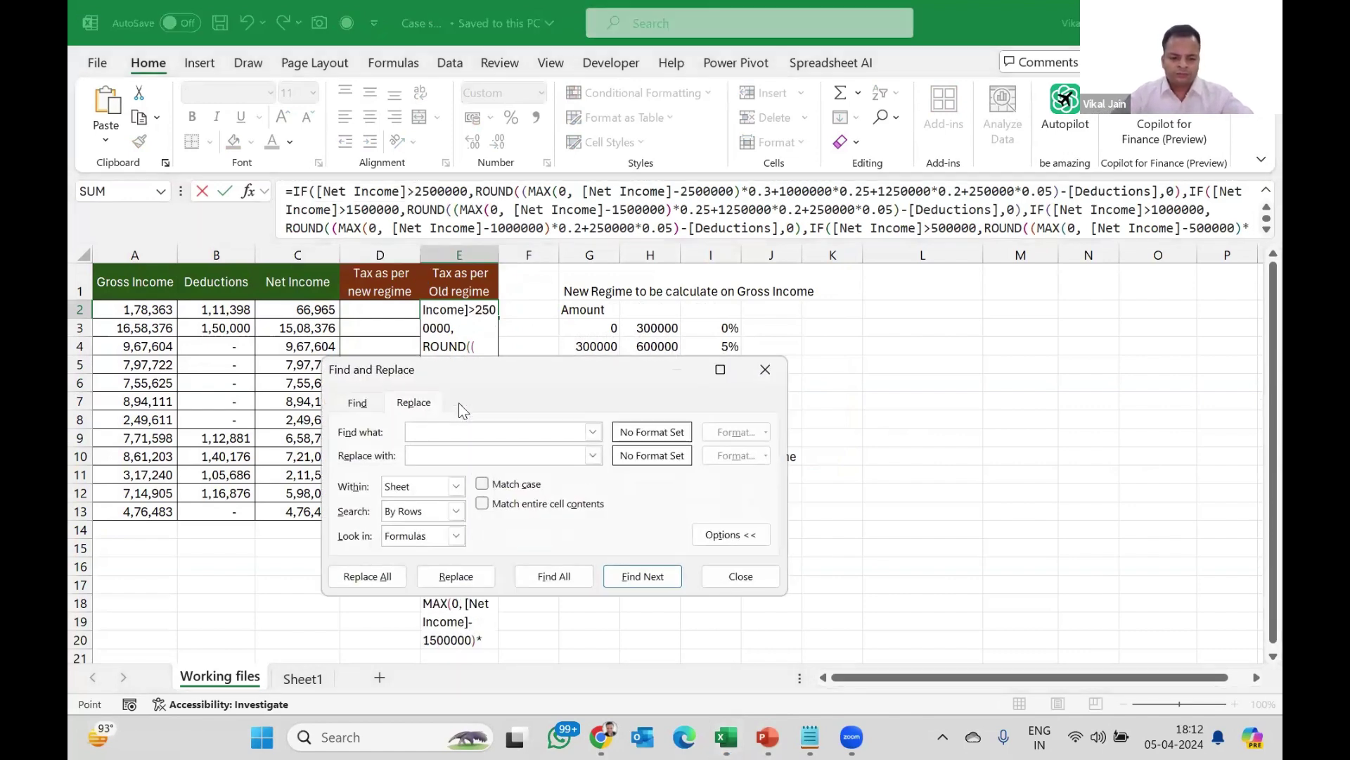
key("ctrl+v")
key("Tab")
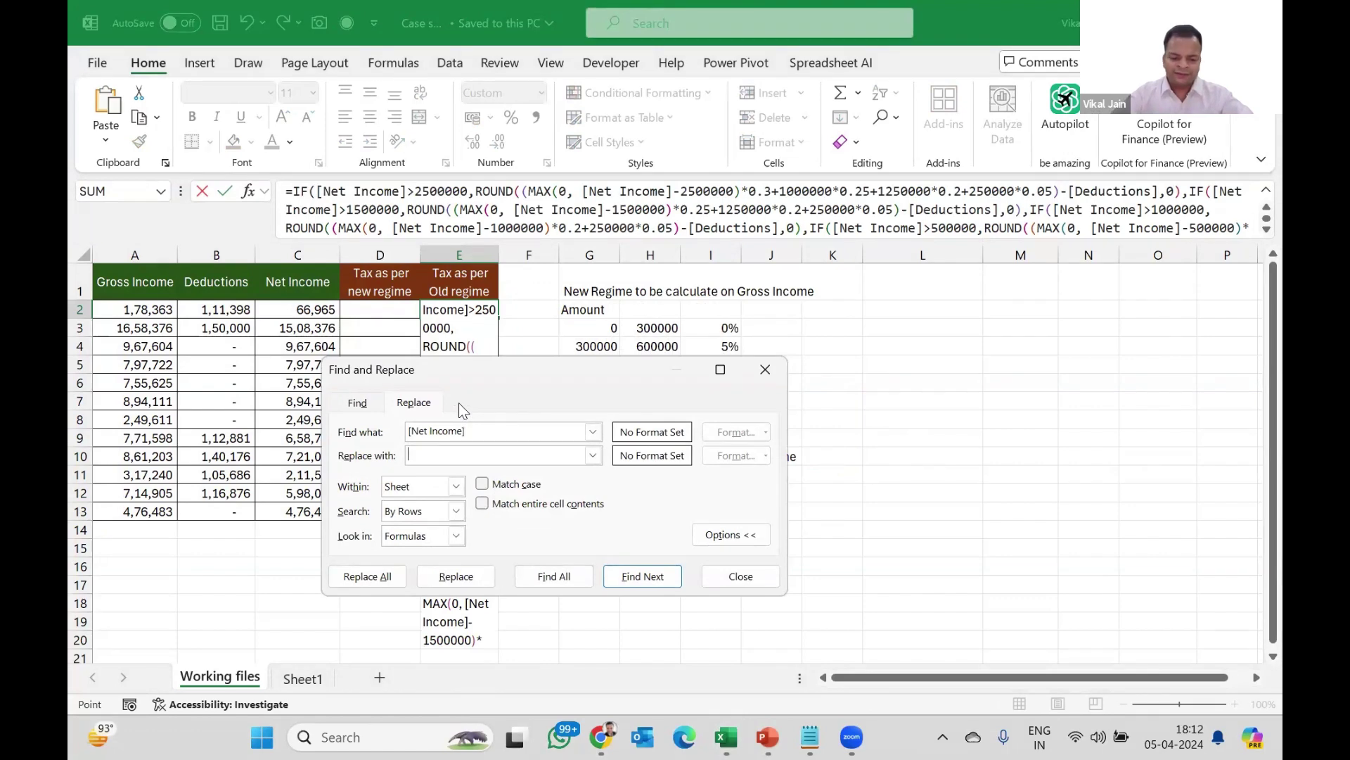
type("c2")
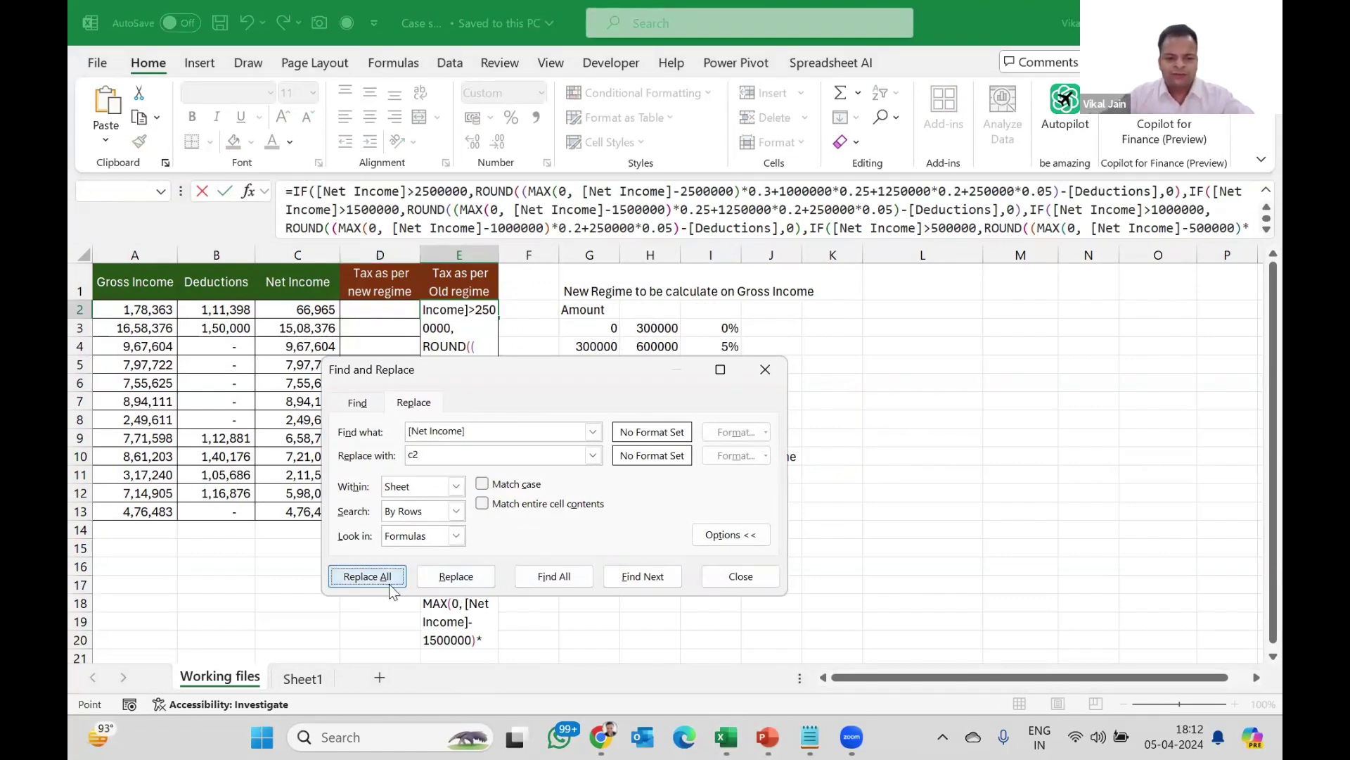
left_click(363, 576)
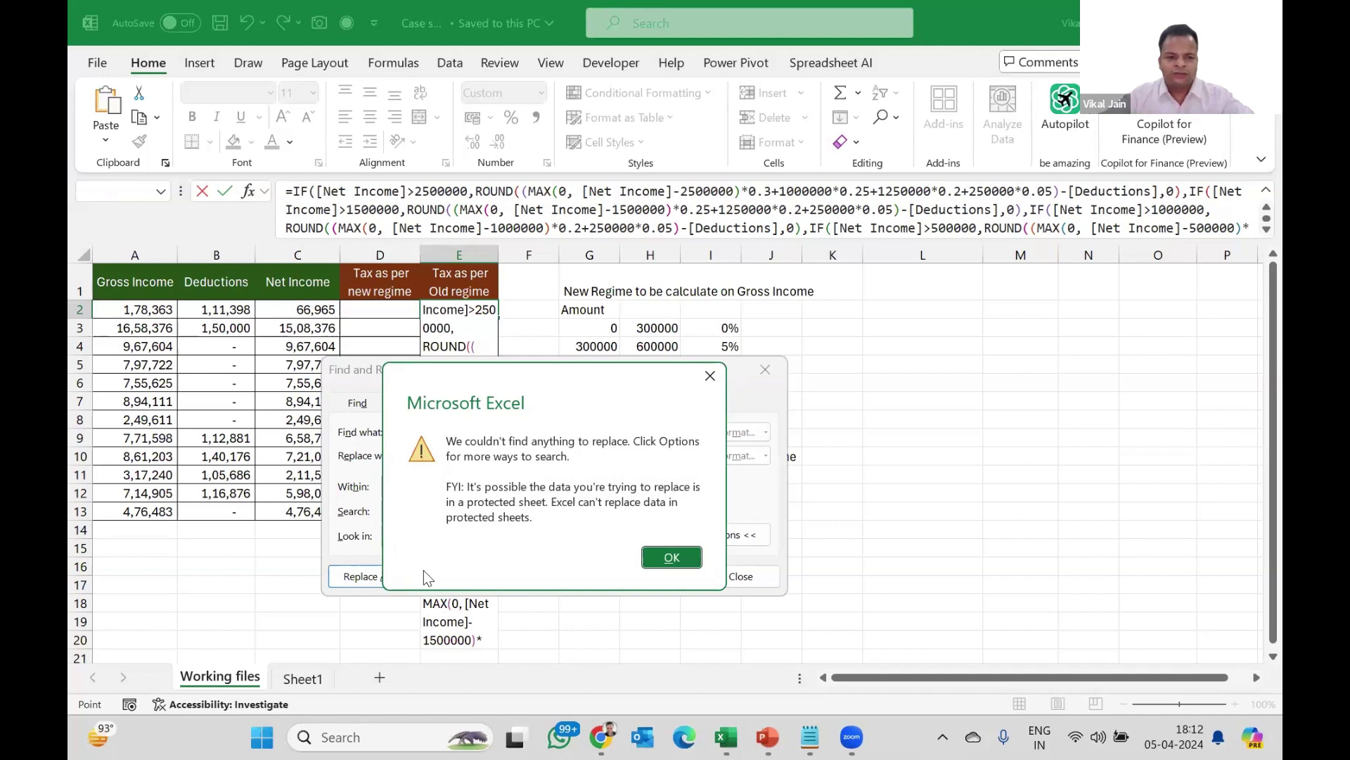
left_click(675, 559)
left_click(739, 576)
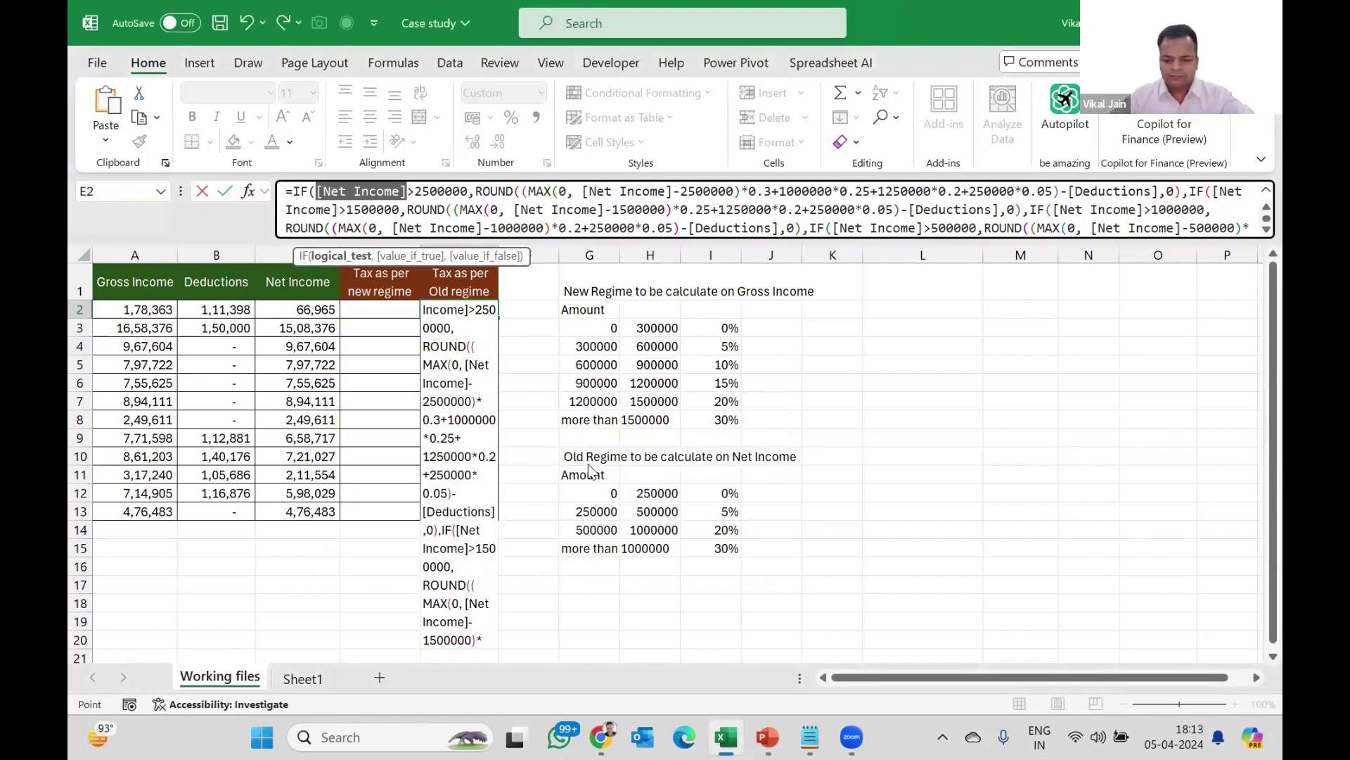
Store the E2 formula as plain text by putting an apostrophe in front of its equals sign.
left_click(593, 470)
key("Return")
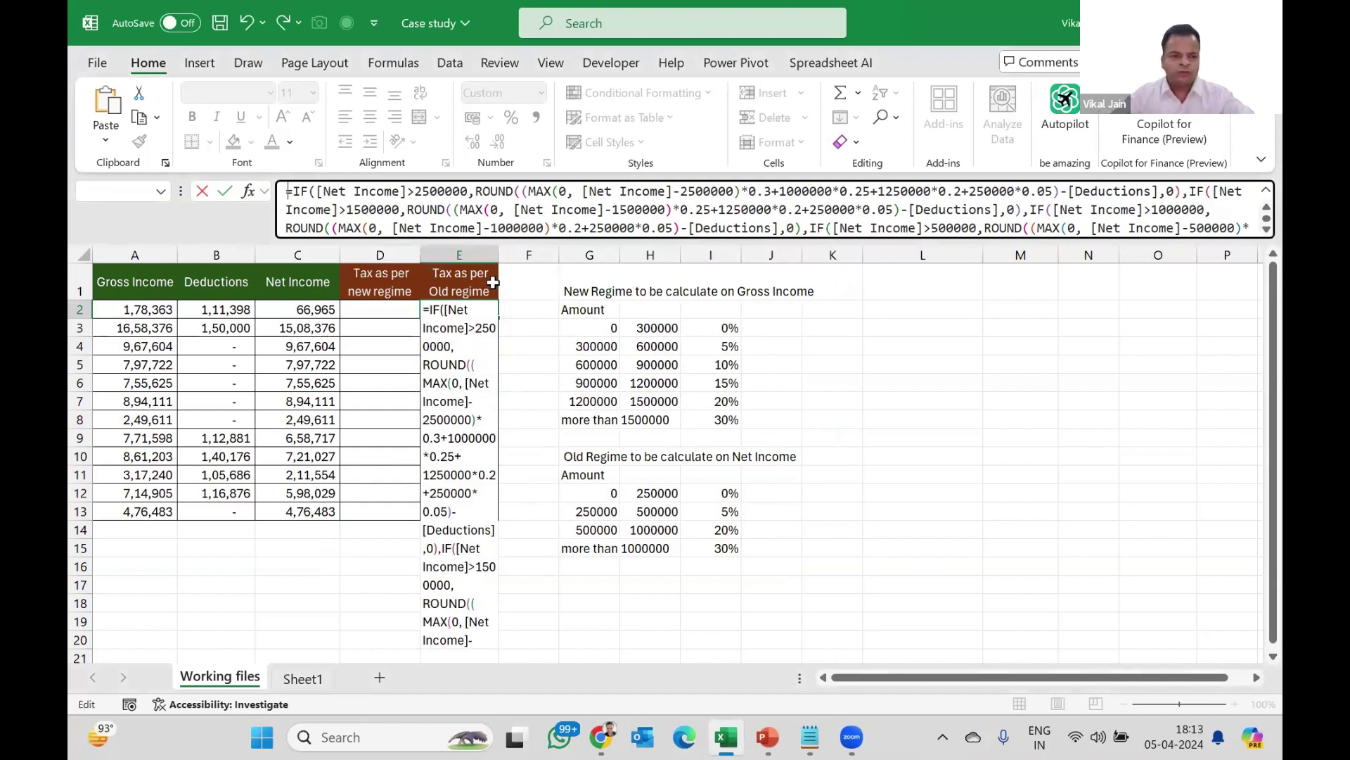
type("'")
key("ctrl+Return")
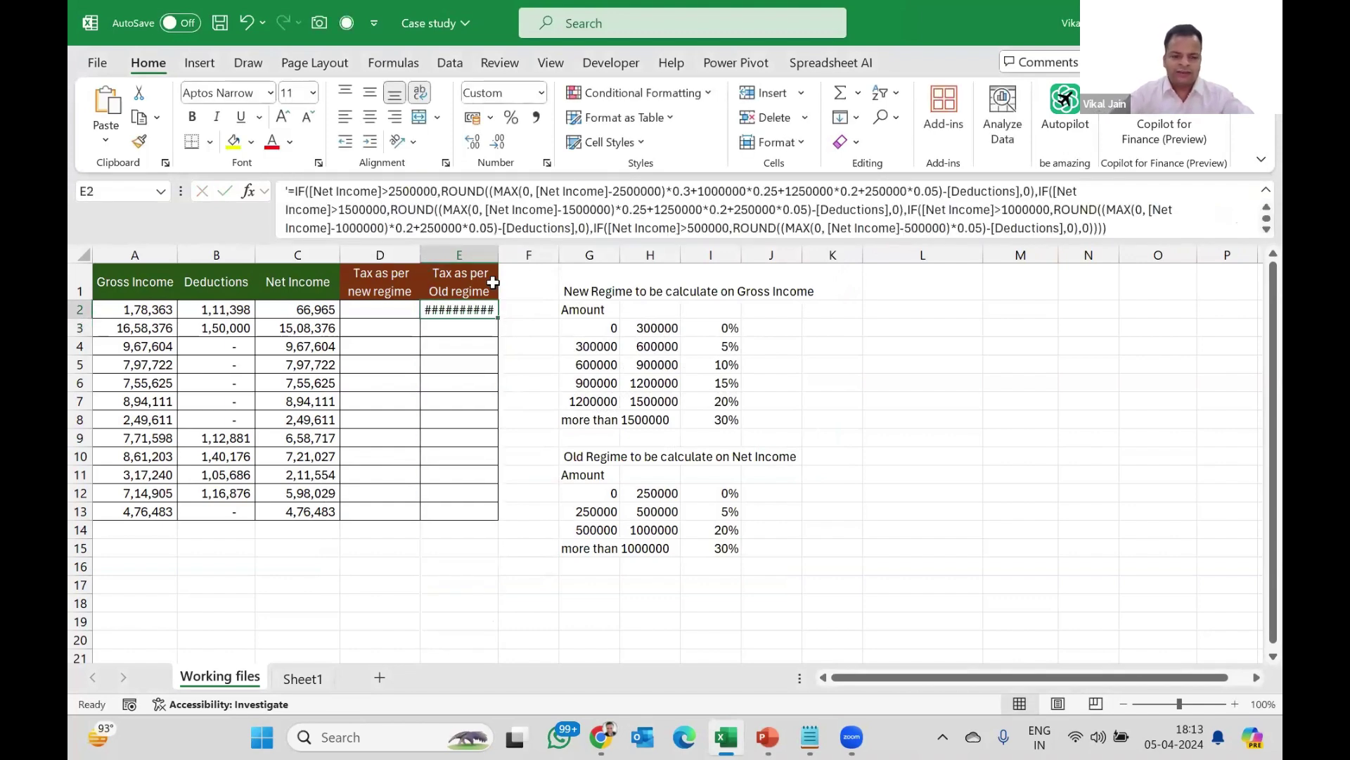
Replace every [Net Income] reference in the E2 formula text with c2 using Find and Replace.
key("ctrl+h")
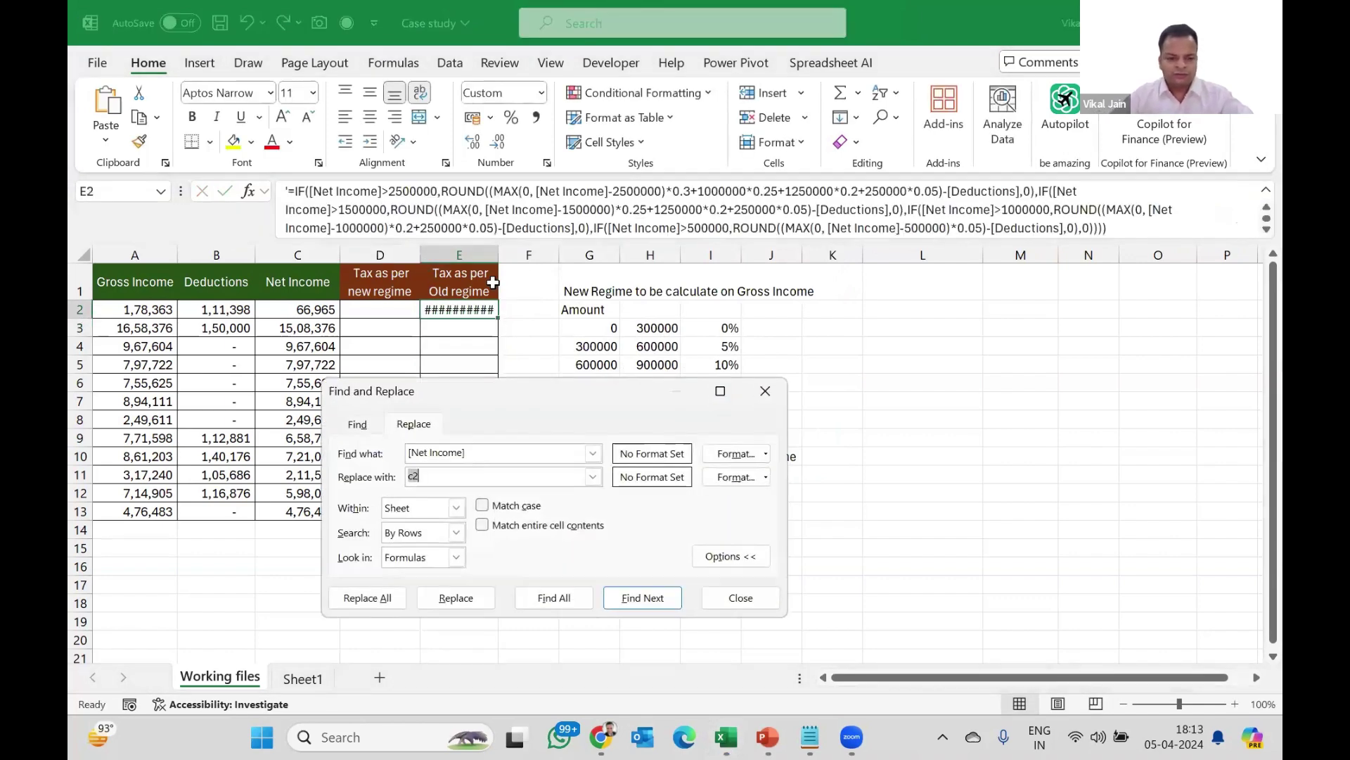
left_click(383, 602)
left_click(672, 548)
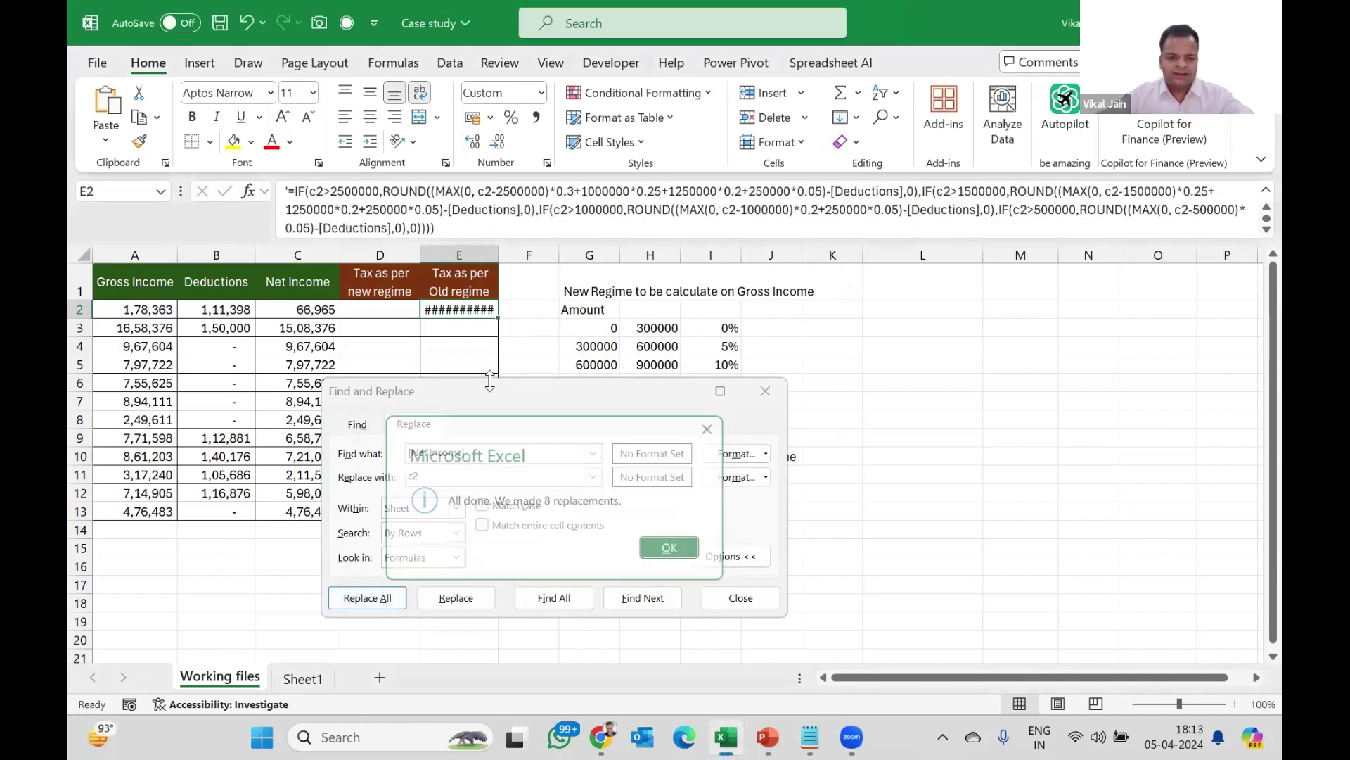
left_click(765, 390)
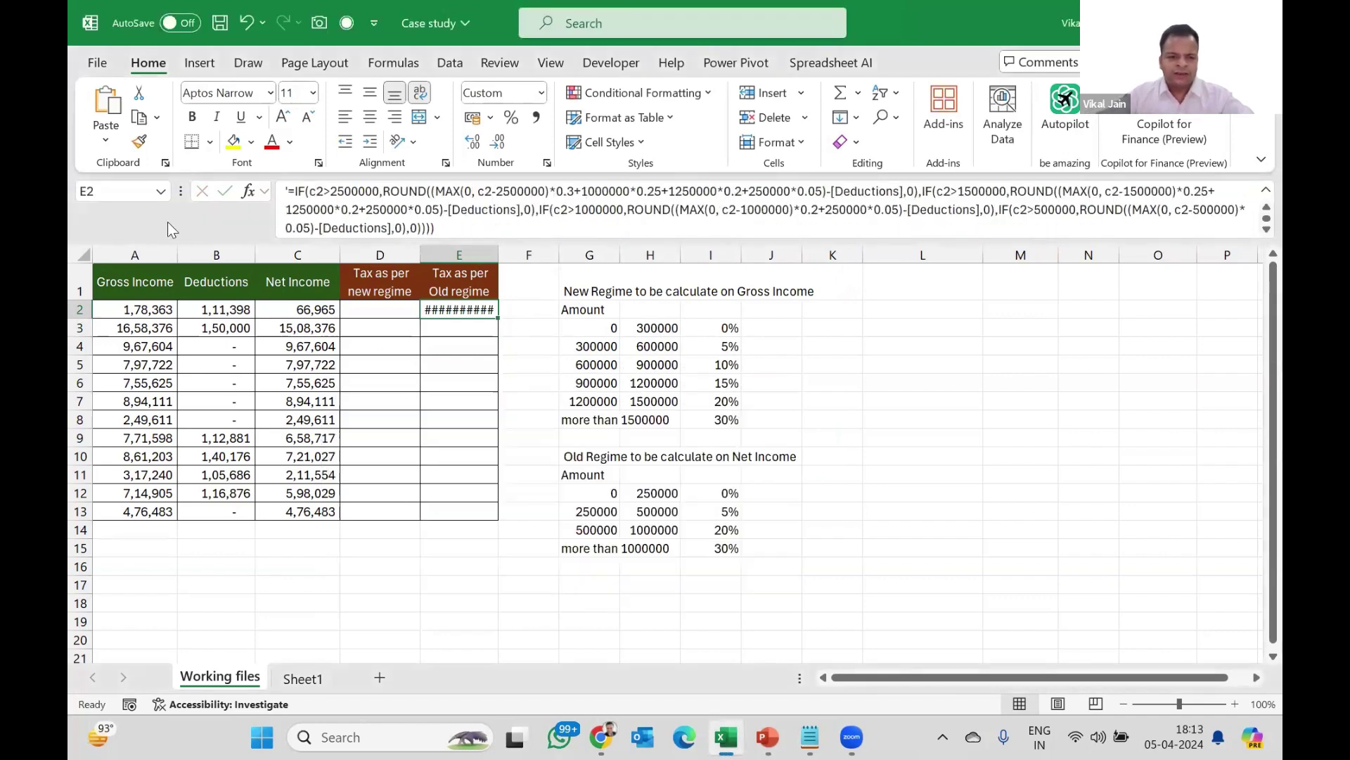
Try to turn the E2 text back into a working formula by removing the apostrophe before its equals sign.
left_click(284, 188)
type("'")
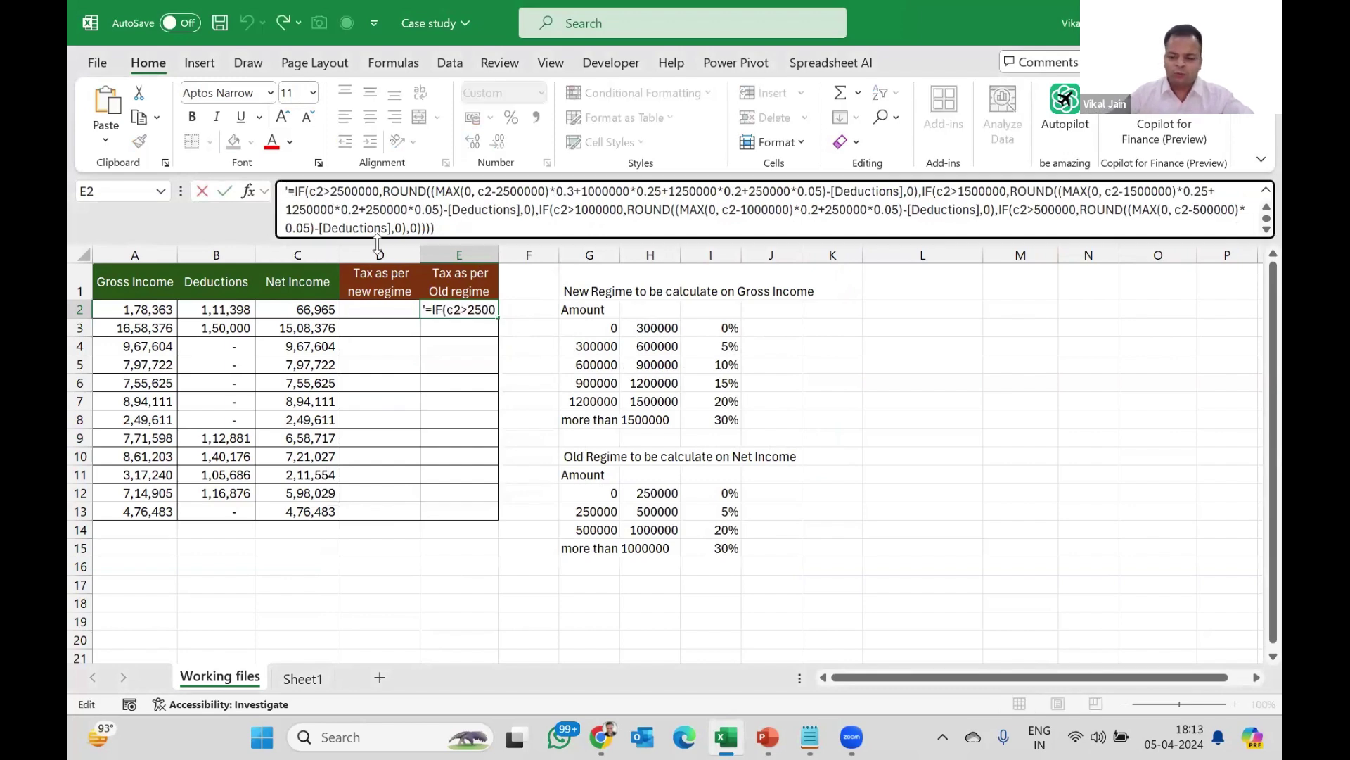
key("BackSpace")
key("Return")
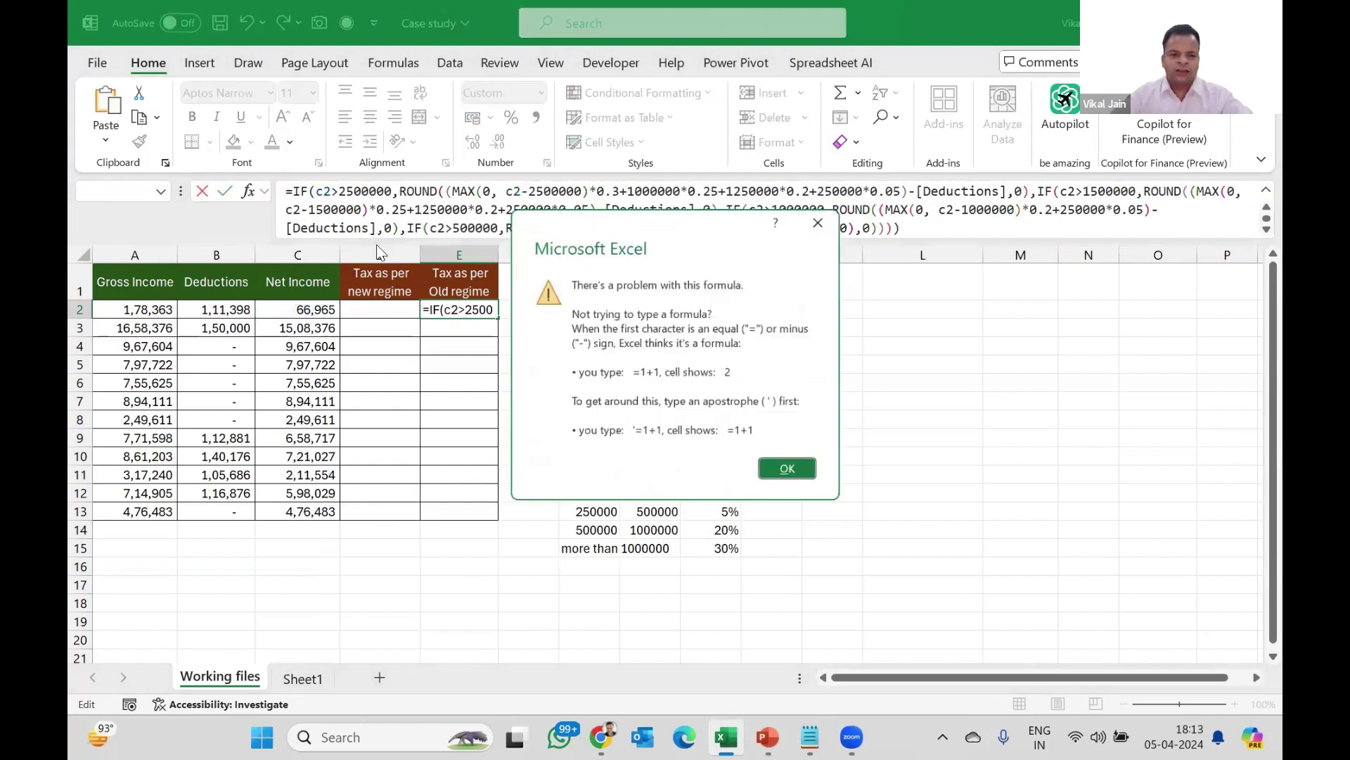
key("Return")
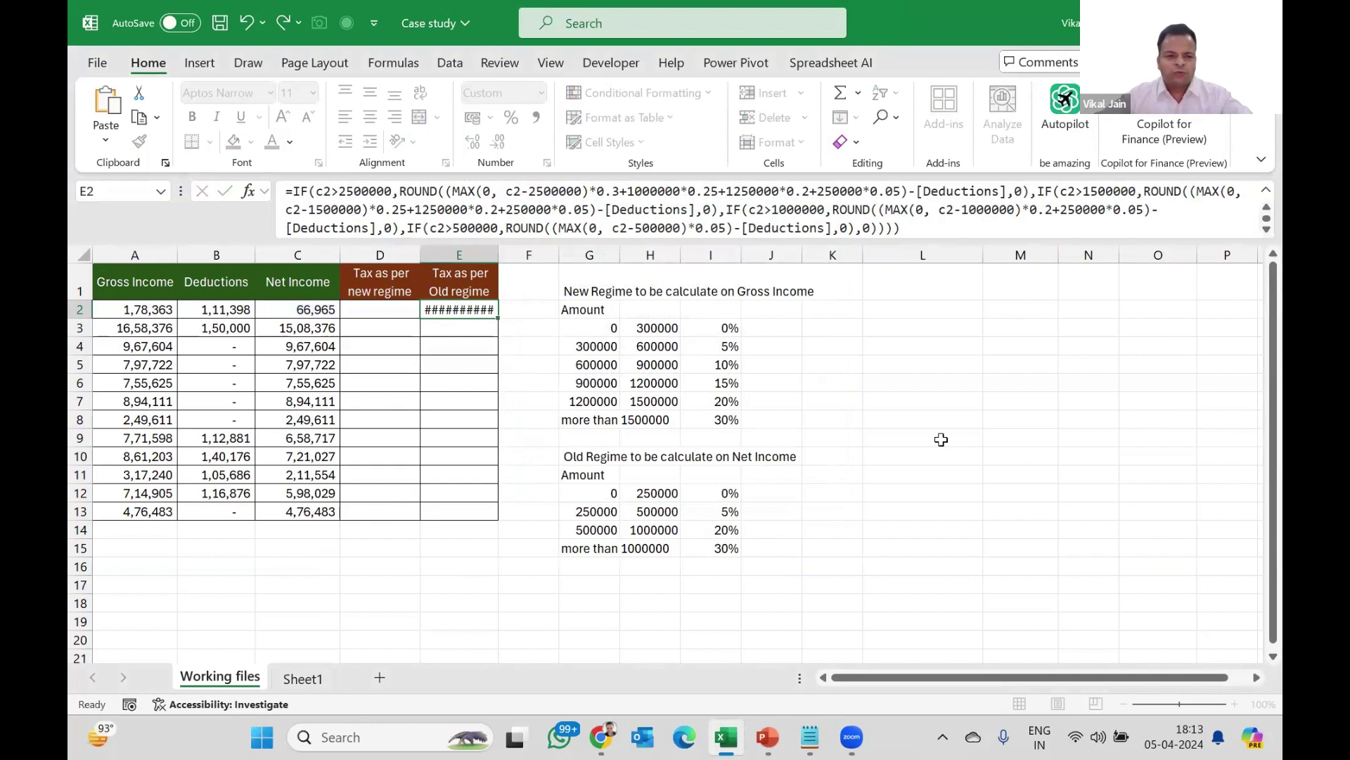
key("Escape")
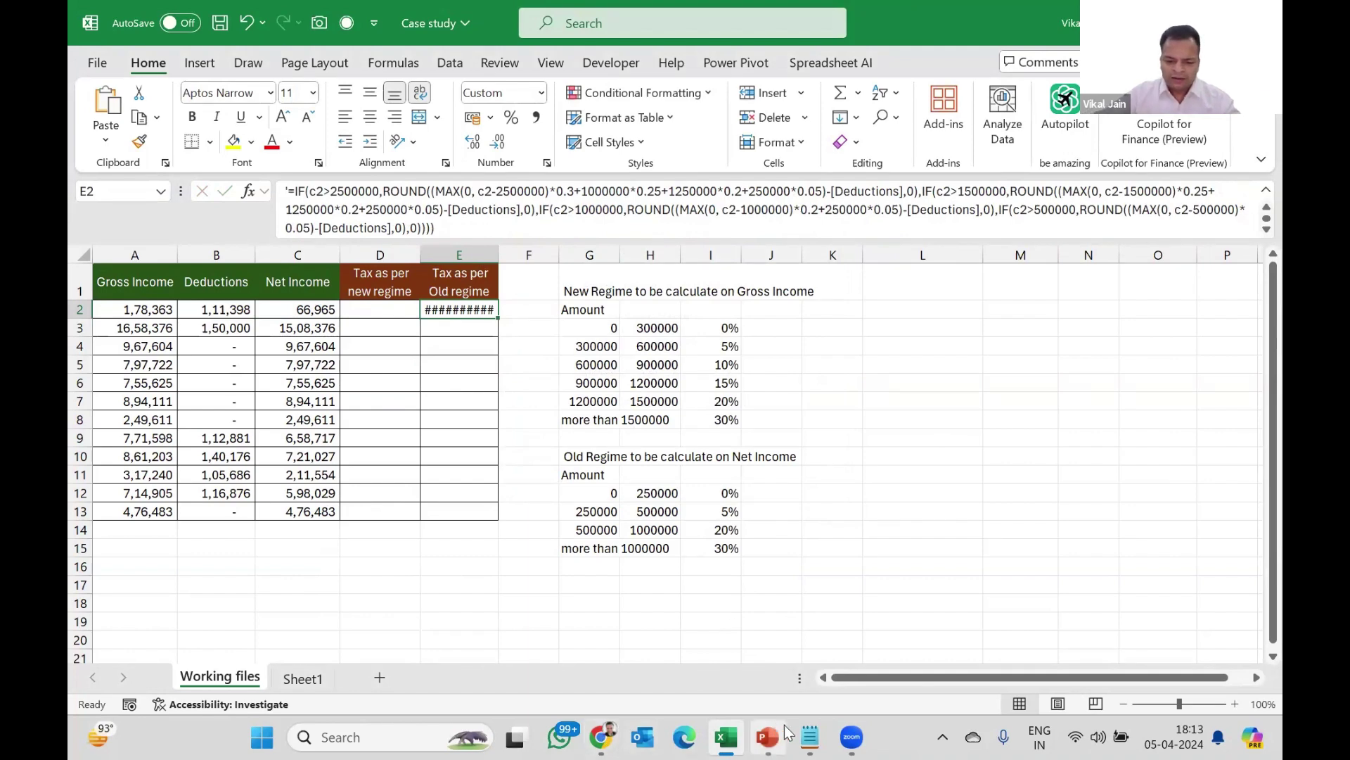
Switch to the PowerPoint presentation and look through slides 5 to 7, starting with "Pasting to Excel".
left_click(784, 665)
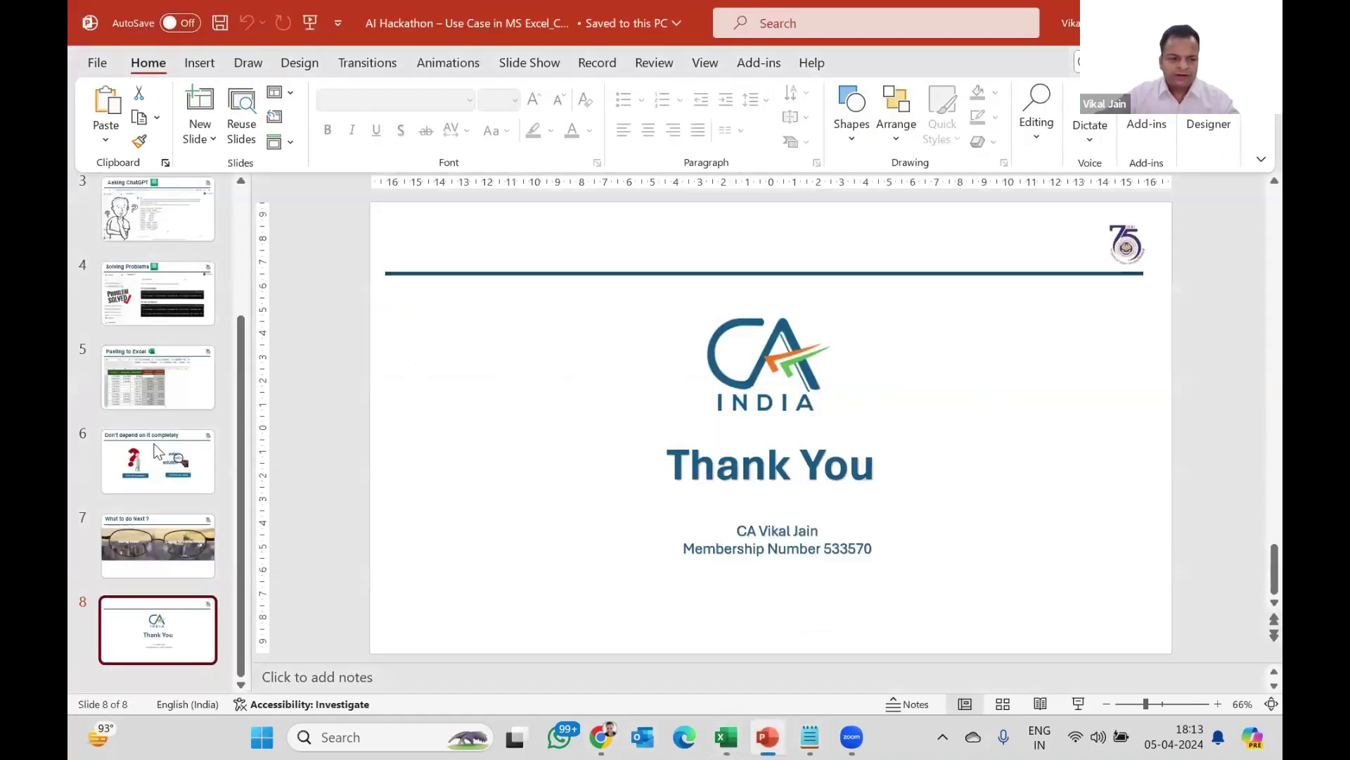
left_click(160, 404)
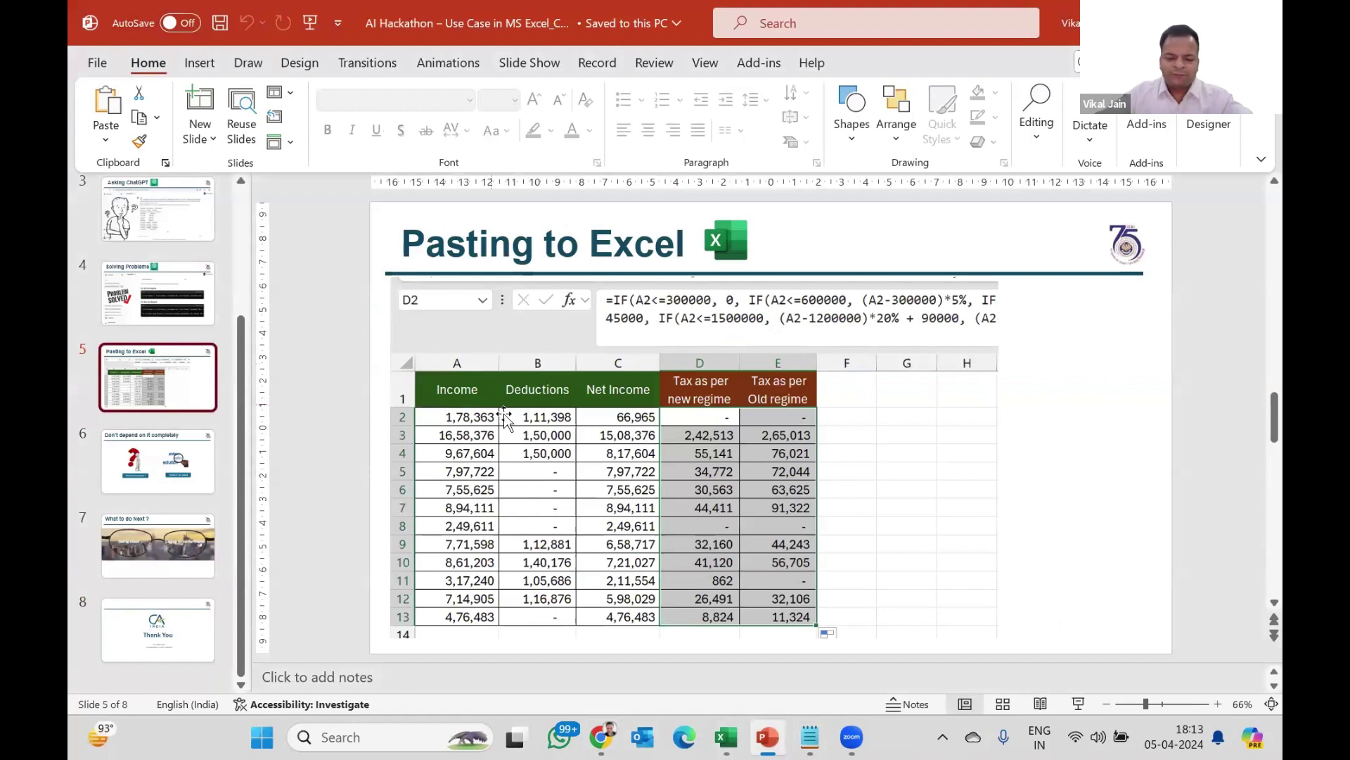
left_click(204, 464)
left_click(211, 543)
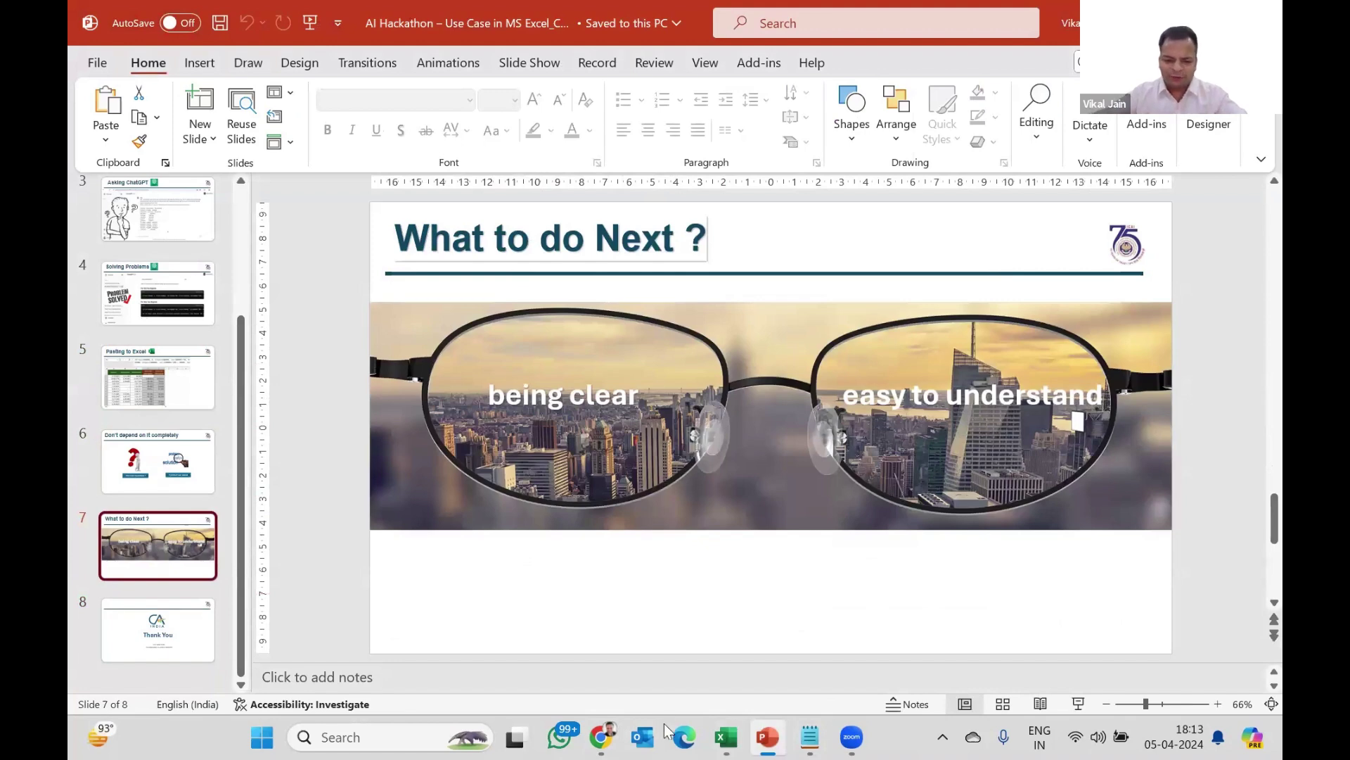
Switch to ChatGPT and send the follow-up prompt "I need cell references not column name".
left_click(609, 667)
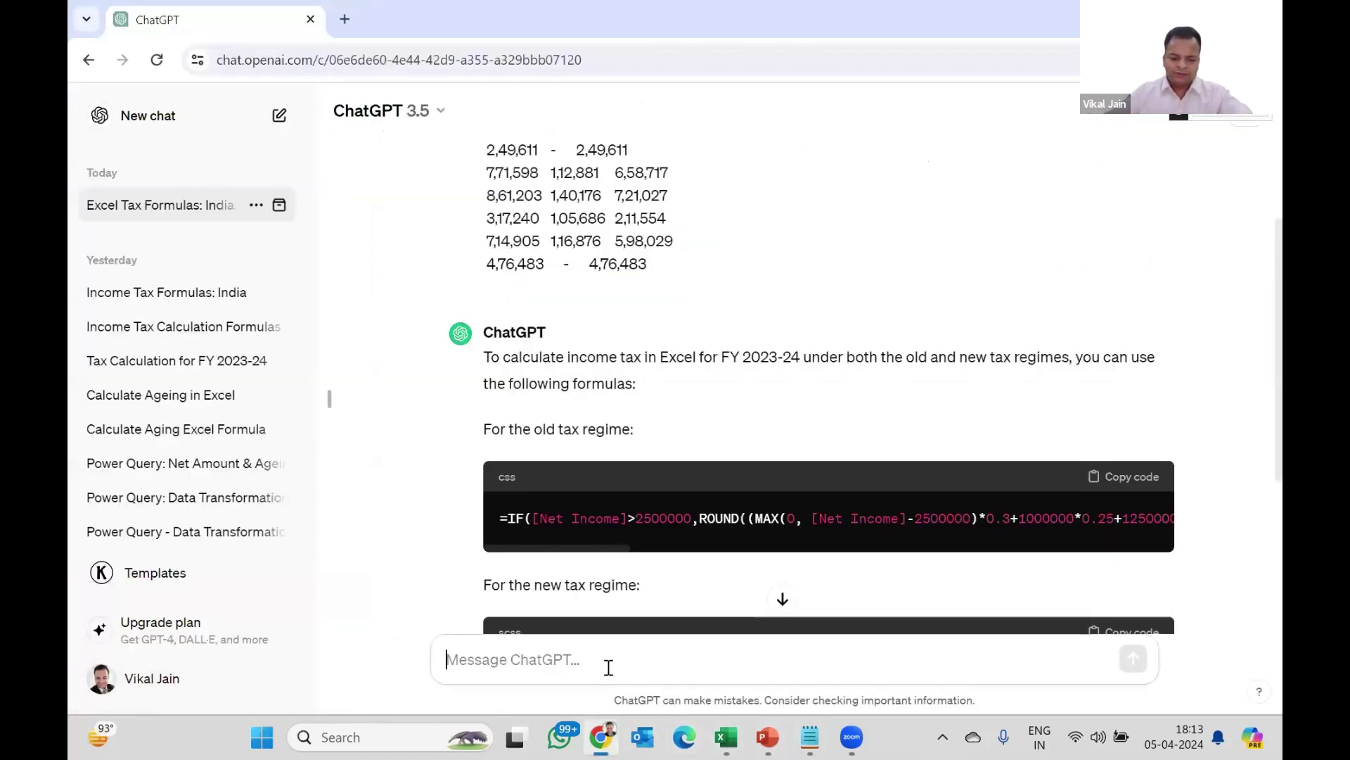
type("I need cell refer")
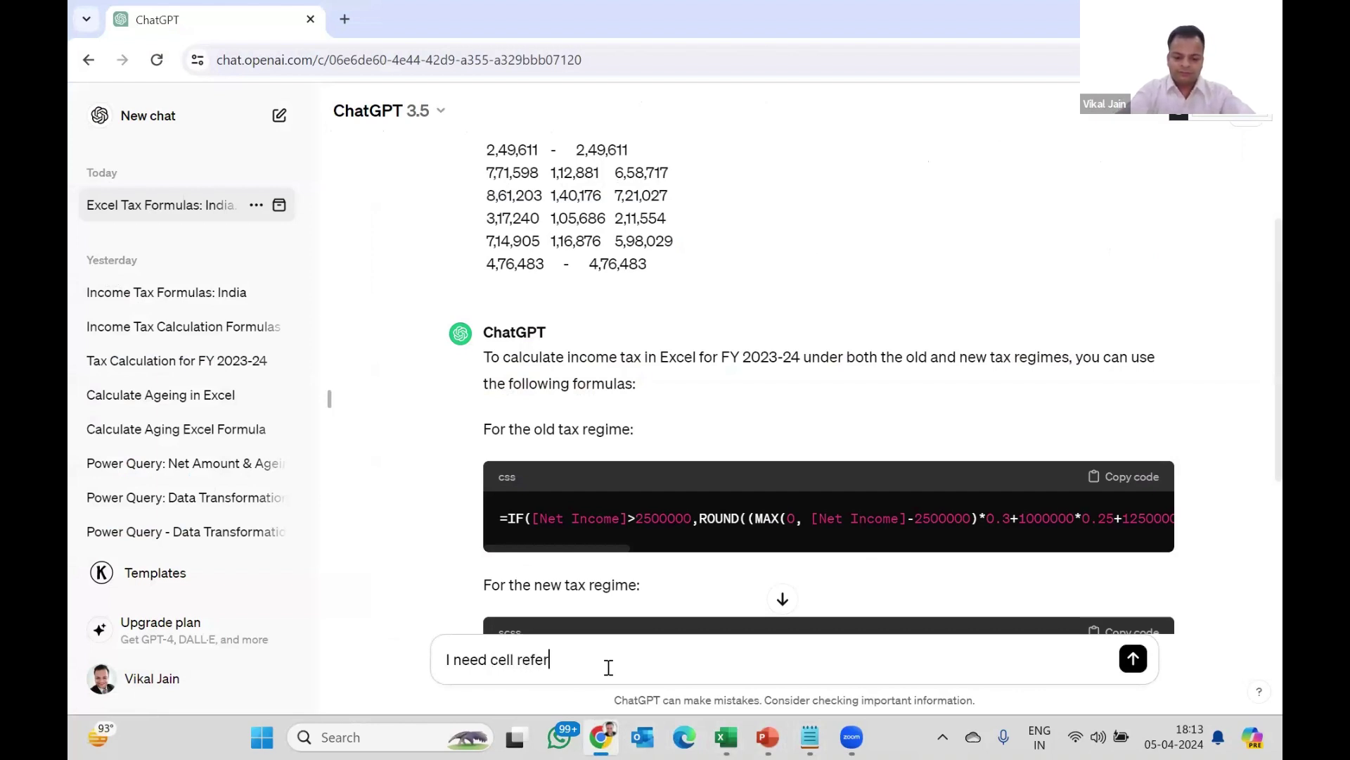
type("enced ")
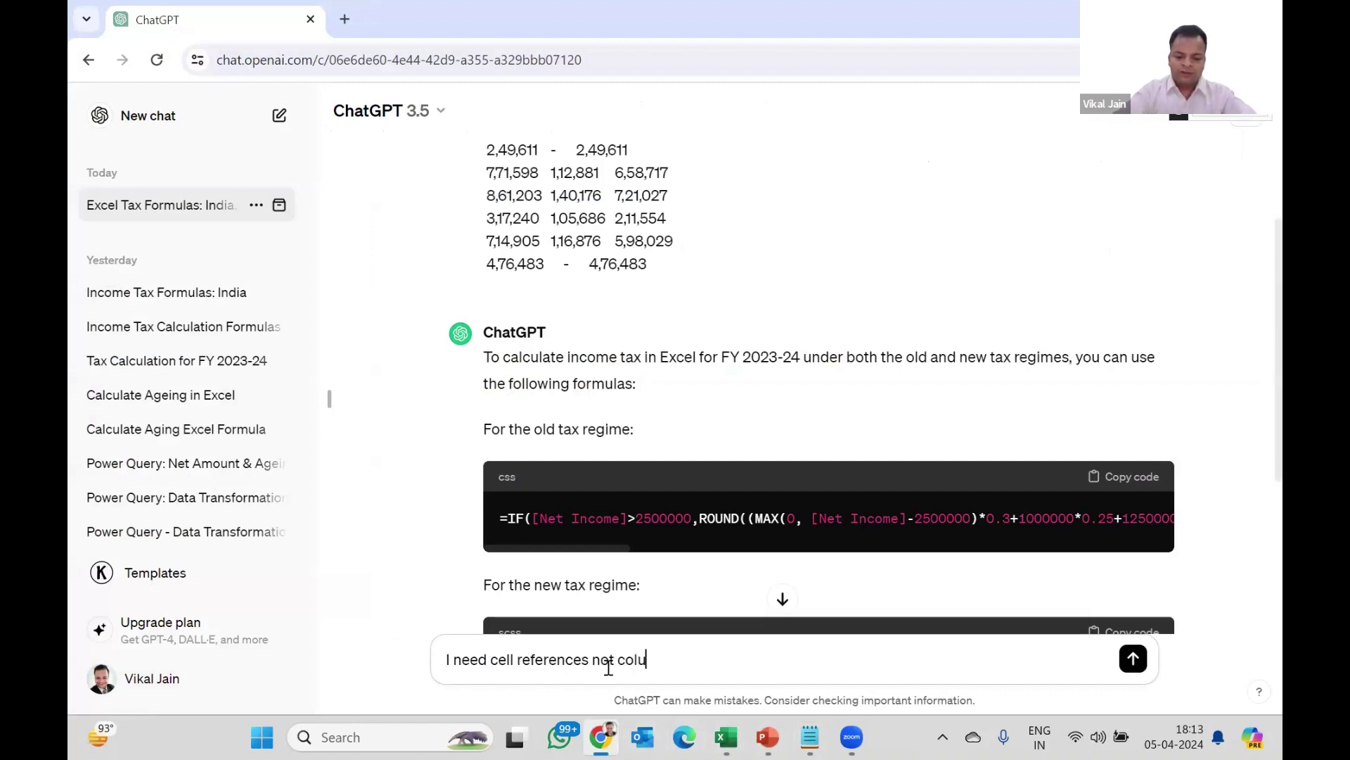
type("not column name")
key("Return")
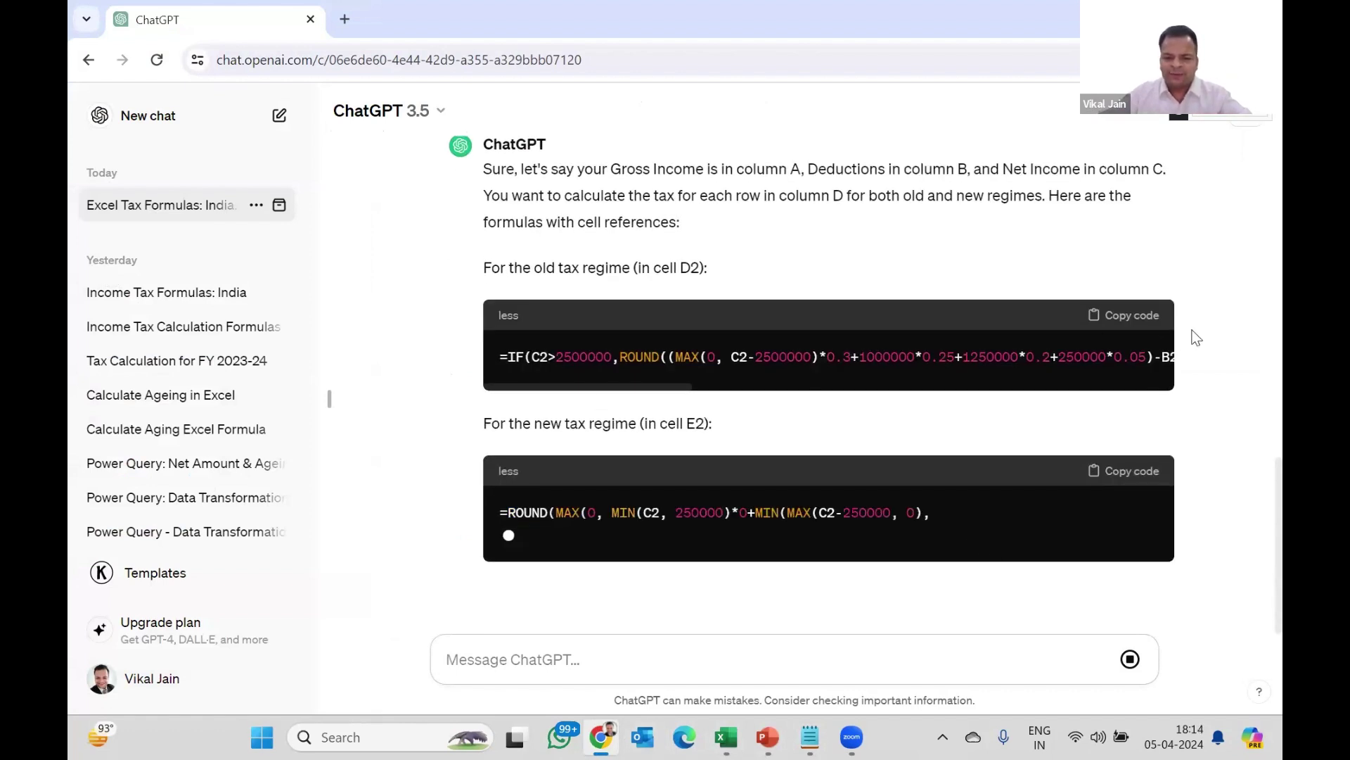
Copy the old tax regime formula with cell references from ChatGPT's new reply and switch to the Excel workbook.
left_click(1122, 308)
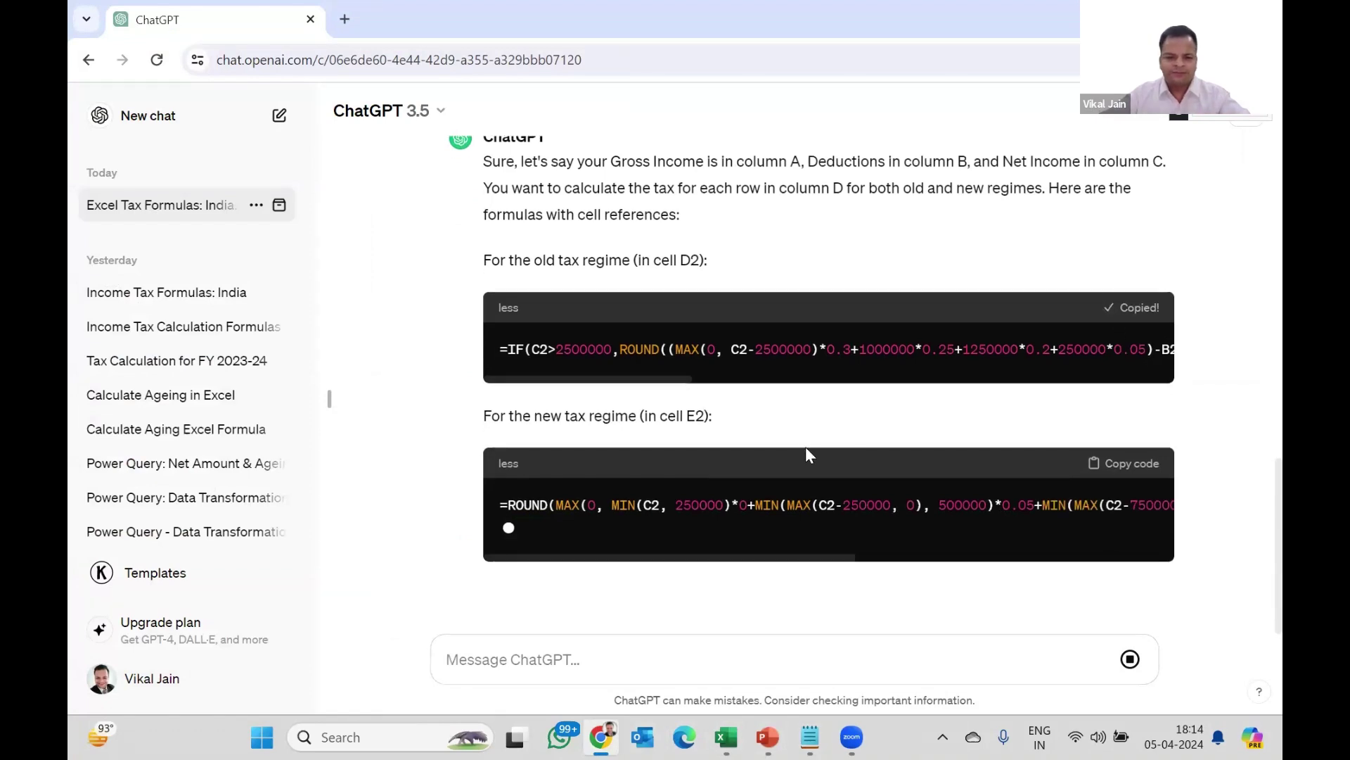
key("alt+Tab")
key("alt+Tab")
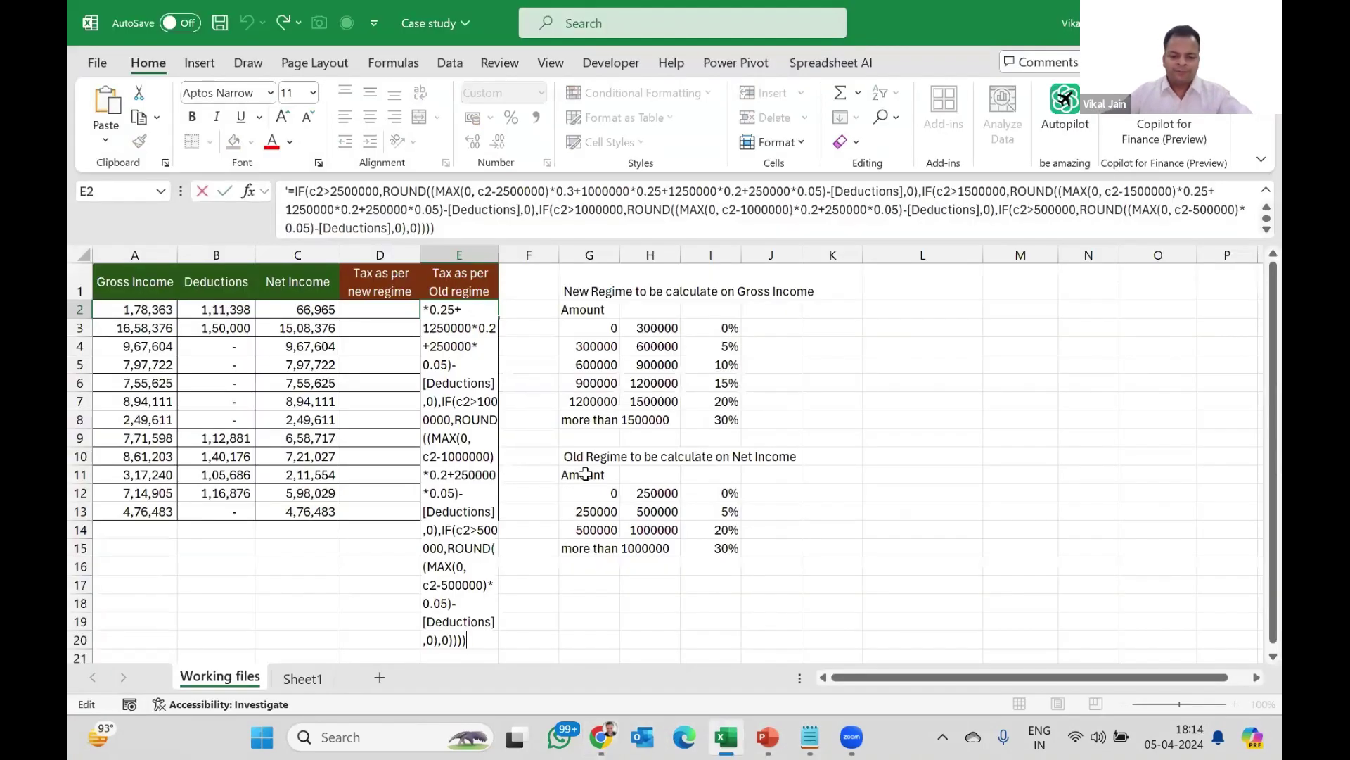
Replace the whole content of cell E2 with the copied formula and fill it down to E13.
key("shift+Up")
key("shift+Up")
key("shift+Up")
key("shift+Up")
key("shift+Up")
key("shift+Up")
key("shift+Up")
key("shift+Up")
key("shift+Up")
key("shift+Up")
key("shift+Up")
key("shift+Up")
key("shift+Up")
key("shift+Up")
key("shift+Up")
key("shift+Up")
key("shift+Up")
key("shift+Up")
key("shift+Up")
key("shift+Up")
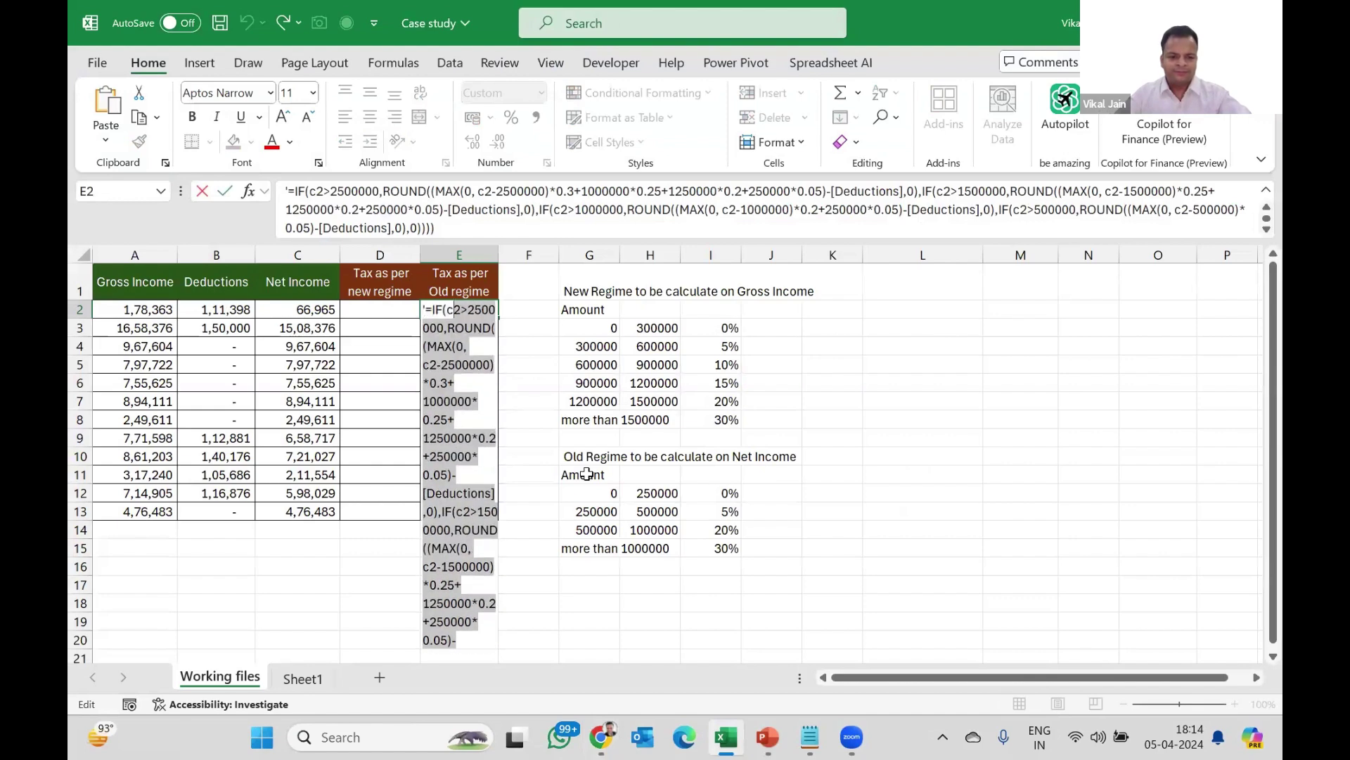
key("ctrl+v")
key("Return")
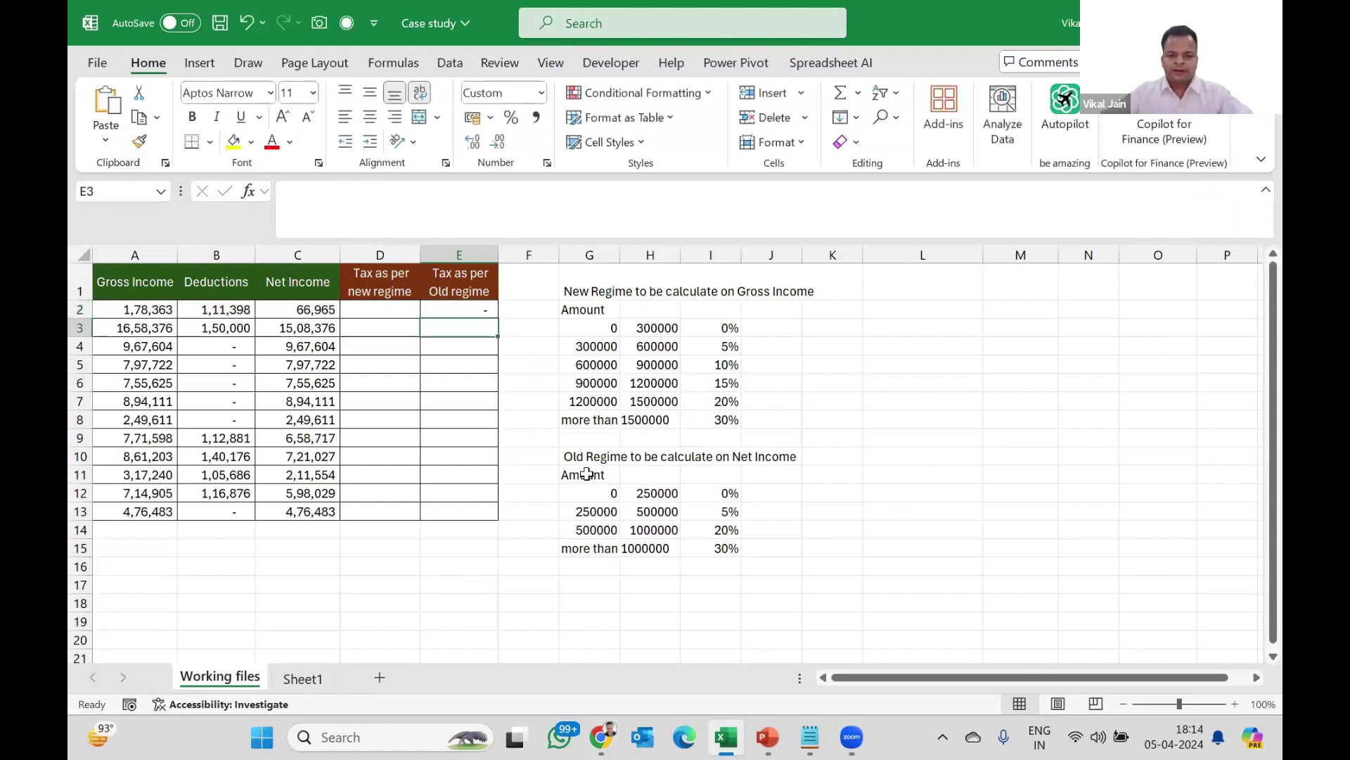
left_click(487, 313)
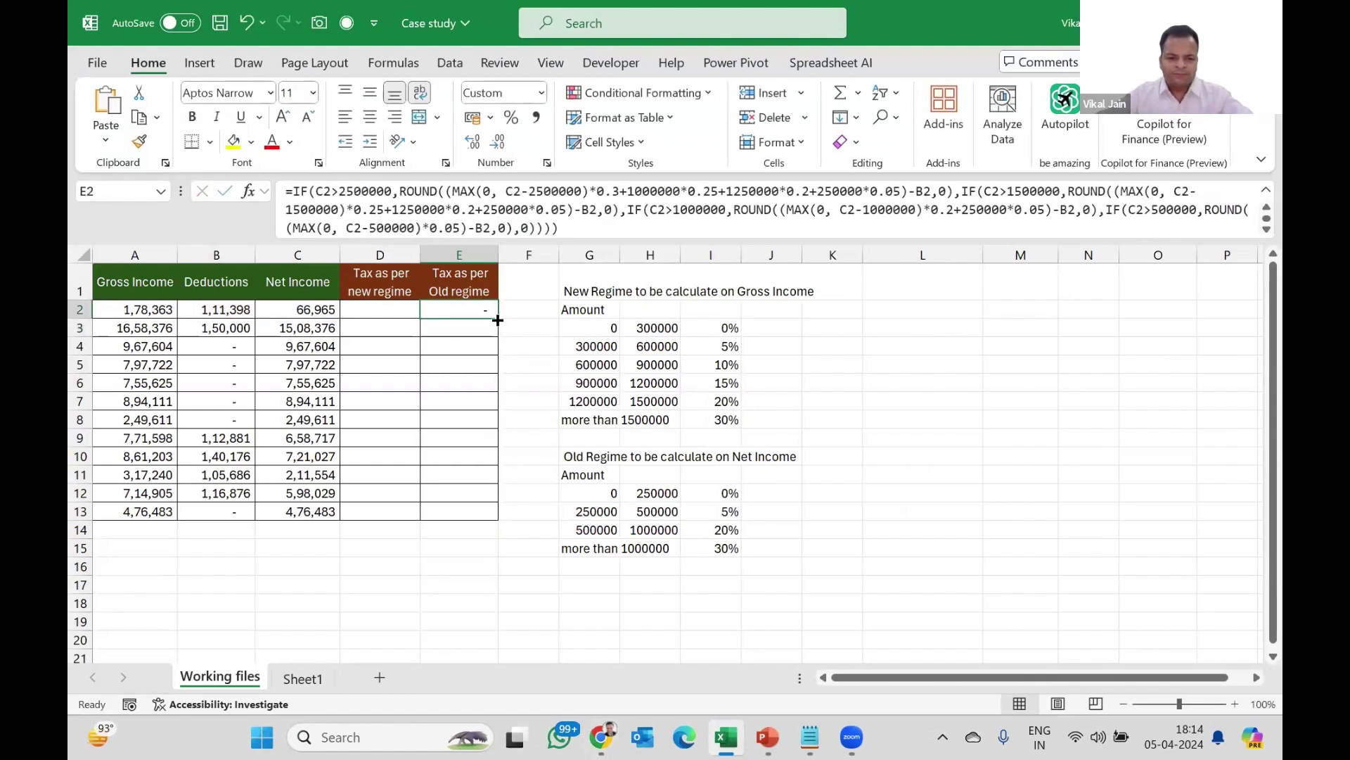
left_click_drag(498, 320, 493, 522)
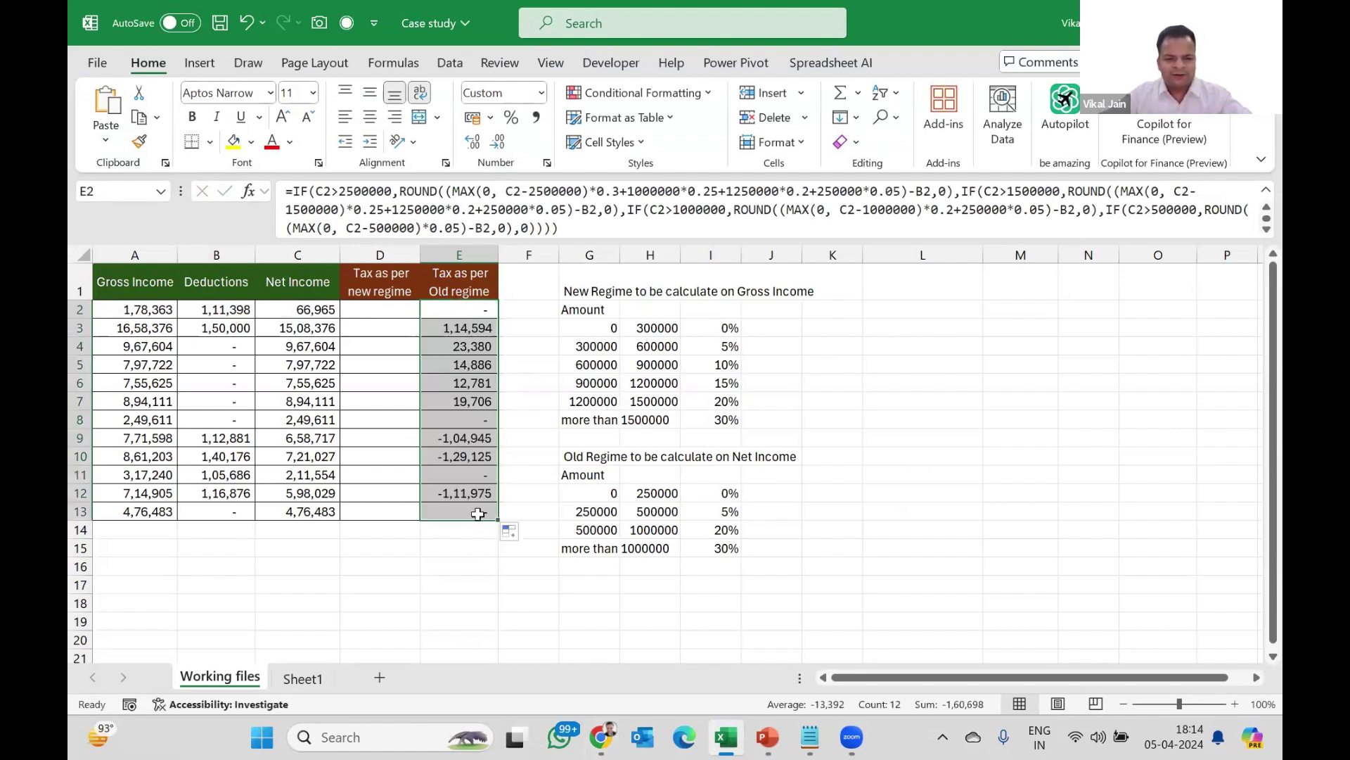
Copy the new tax regime formula from ChatGPT's latest reply and return to the Excel workbook.
key("alt+Tab")
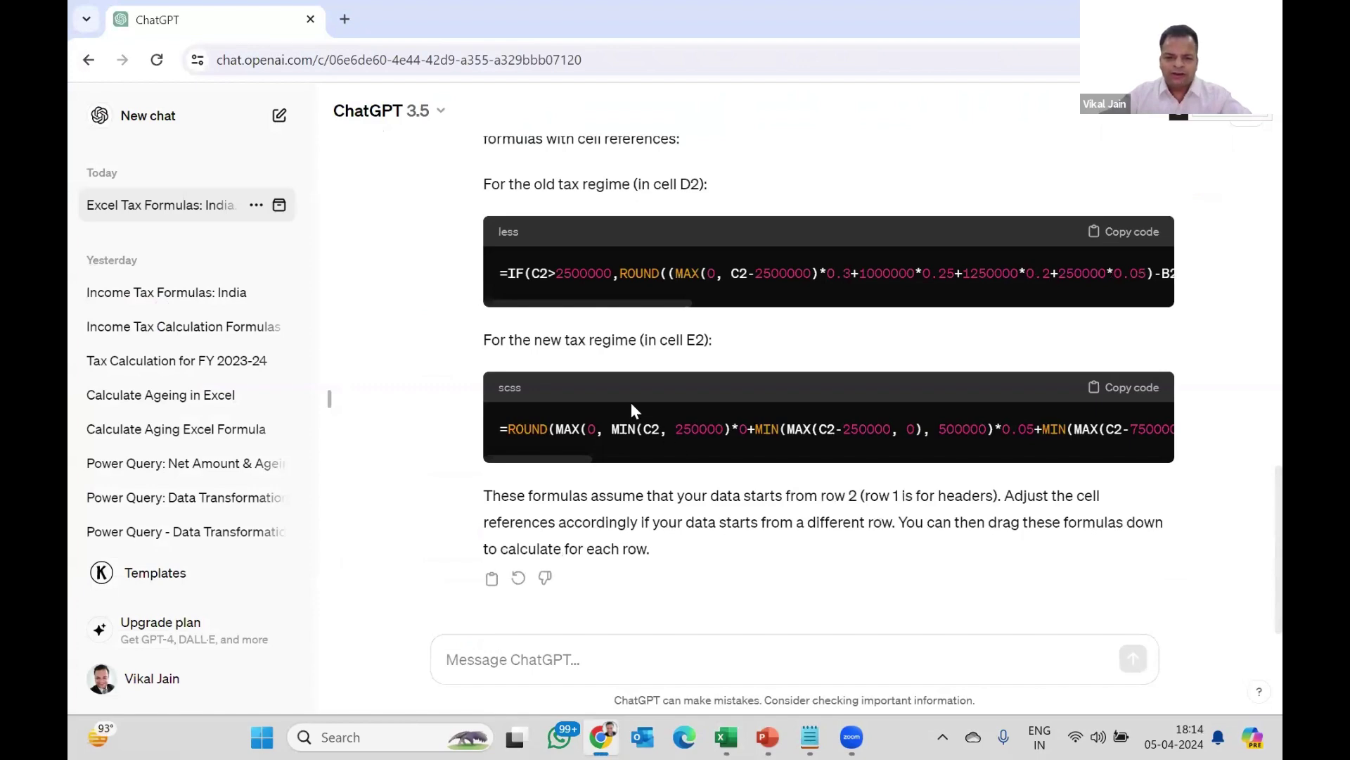
left_click(1124, 399)
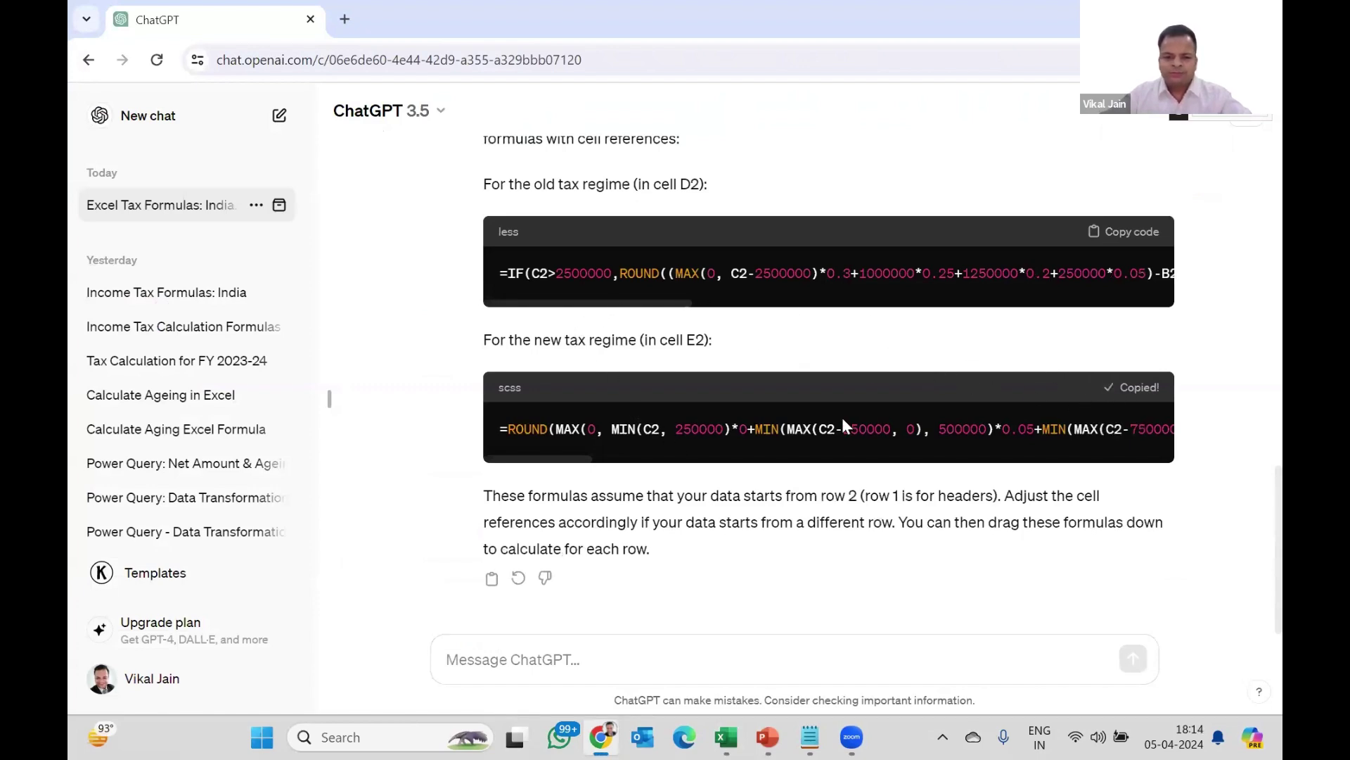
key("alt+Tab")
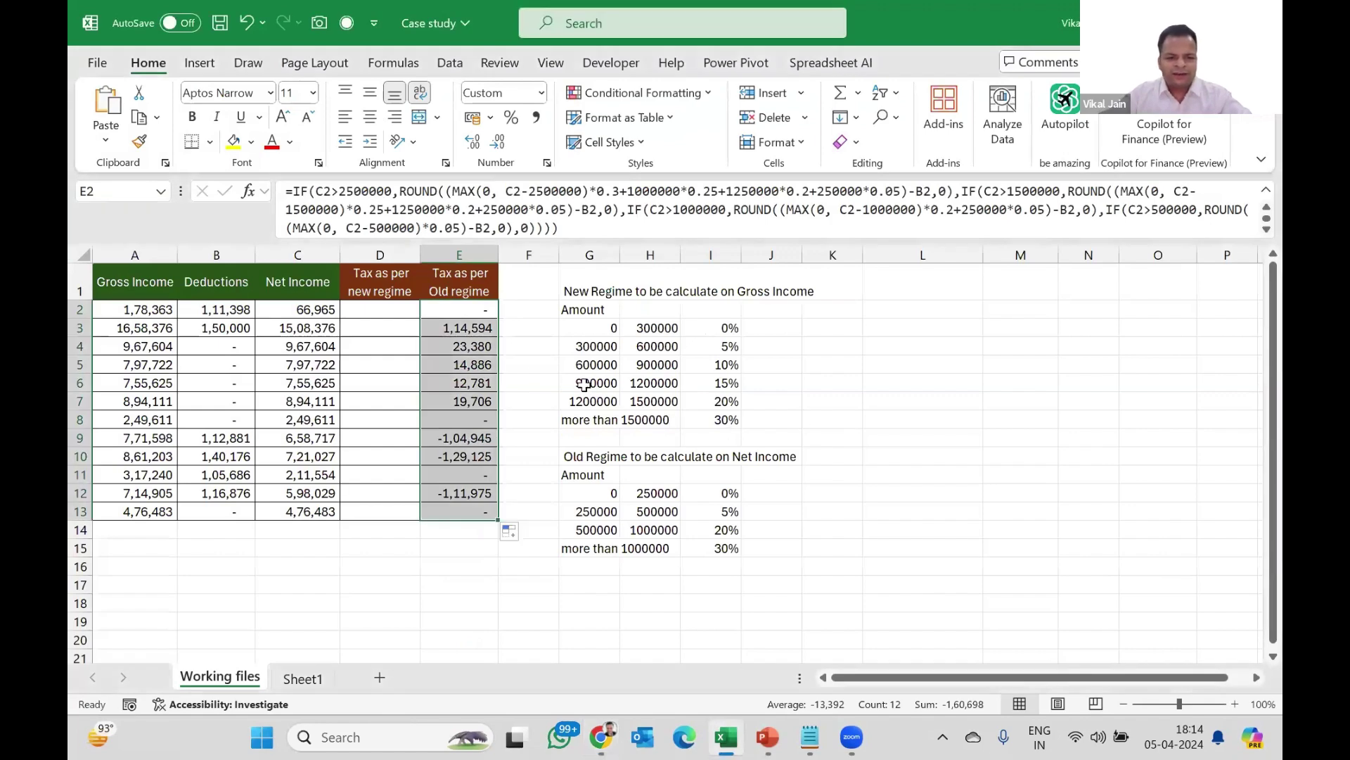
Check in ChatGPT's reply which cell the old tax regime formula is meant for, then return to Excel.
key("alt+Tab")
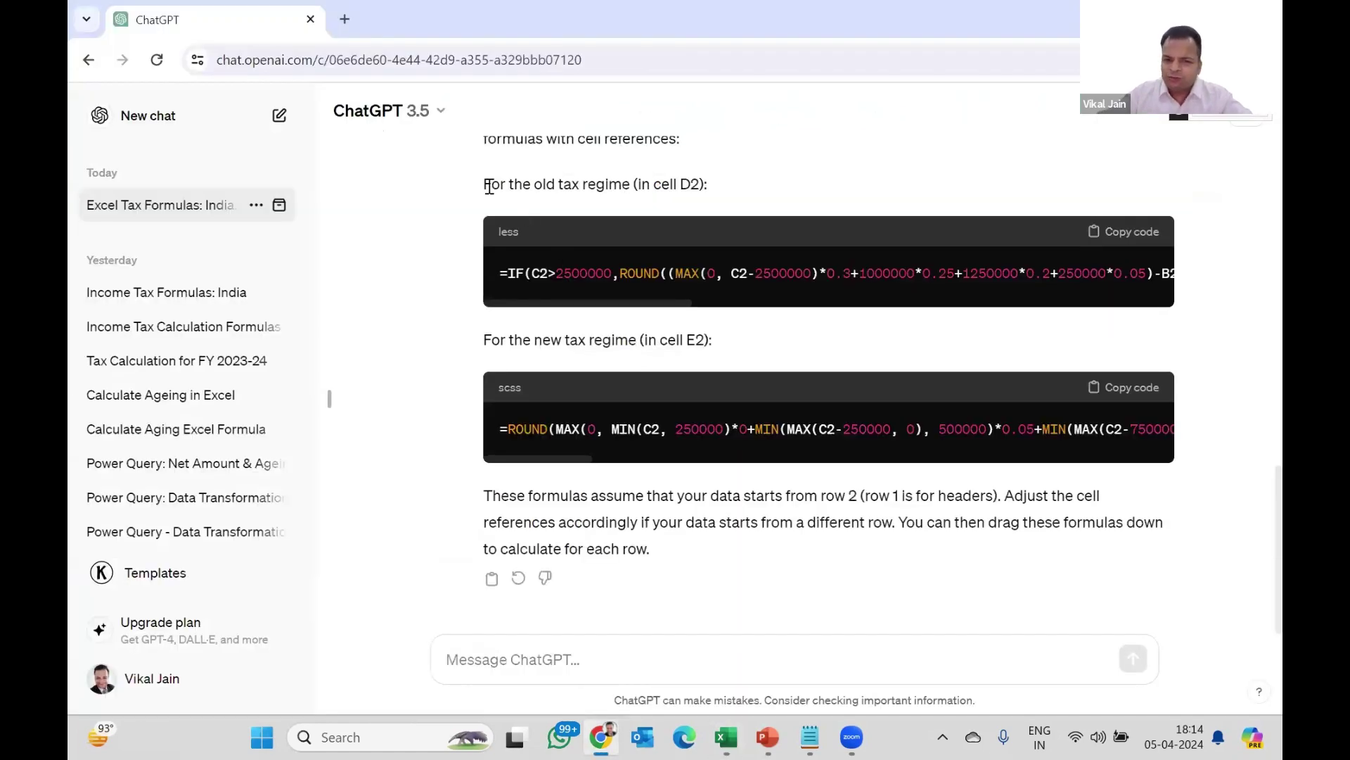
left_click_drag(487, 184, 546, 184)
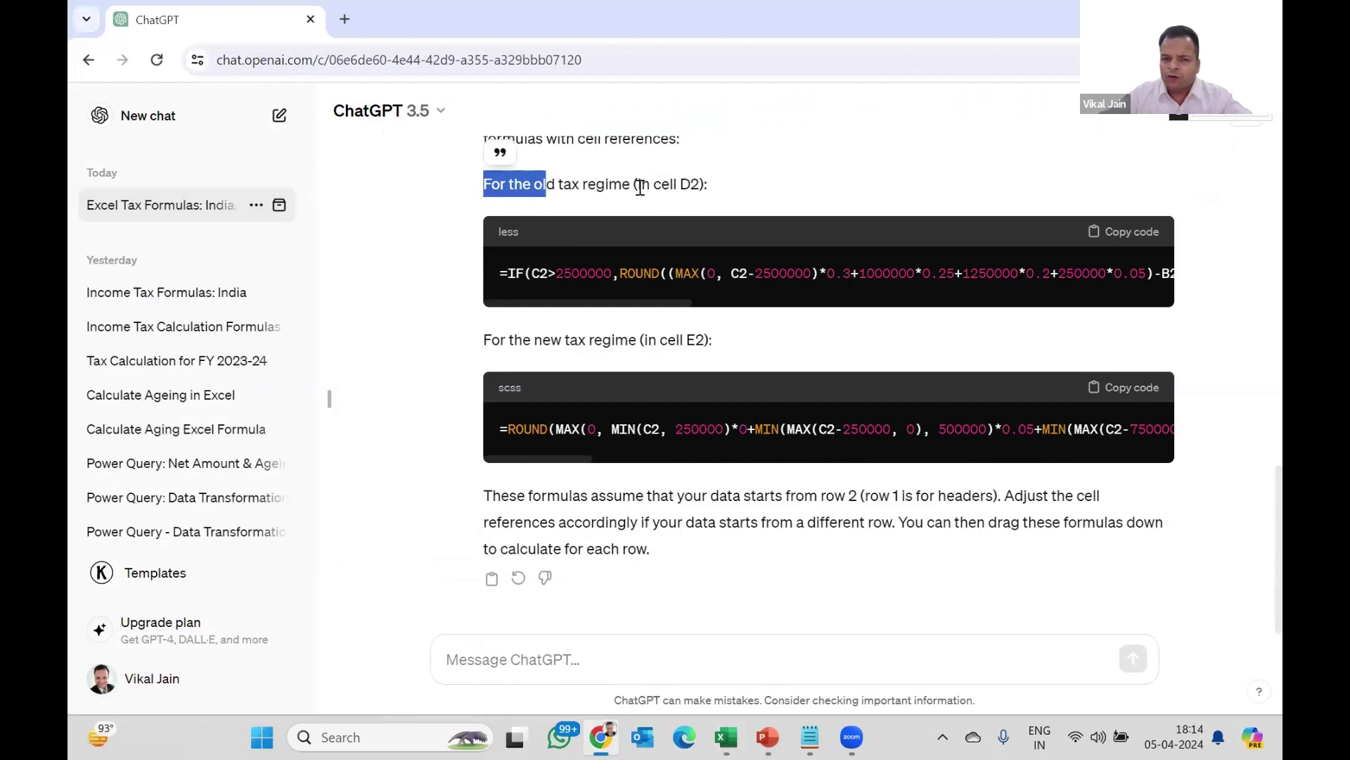
key("alt+Tab")
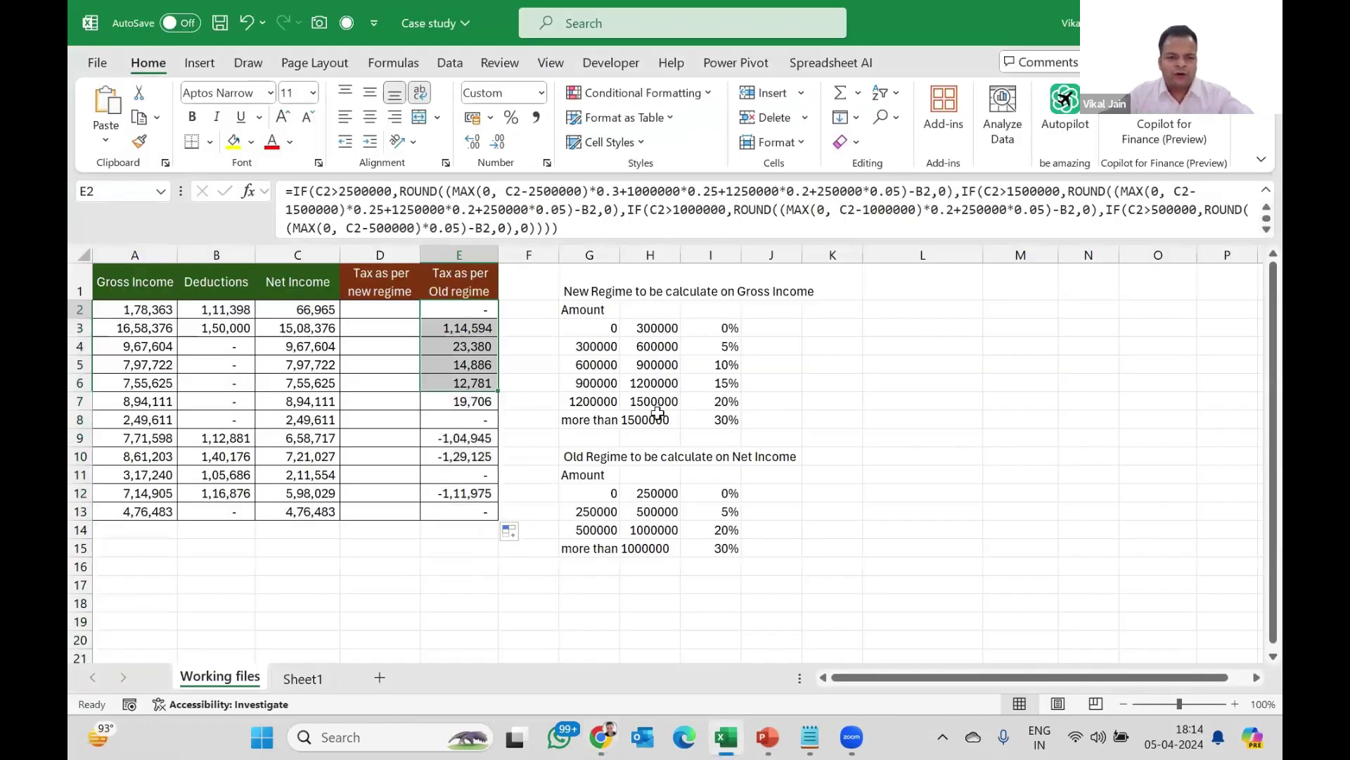
Cut the whole old-regime formula text out of cell E2 and enter it in cell D2.
key("F2")
key("shift+Up")
key("shift+Up")
key("shift+Up")
key("shift+Up")
key("shift+Up")
key("shift+Up")
key("shift+Up")
key("shift+Up")
key("shift+Up")
key("shift+Up")
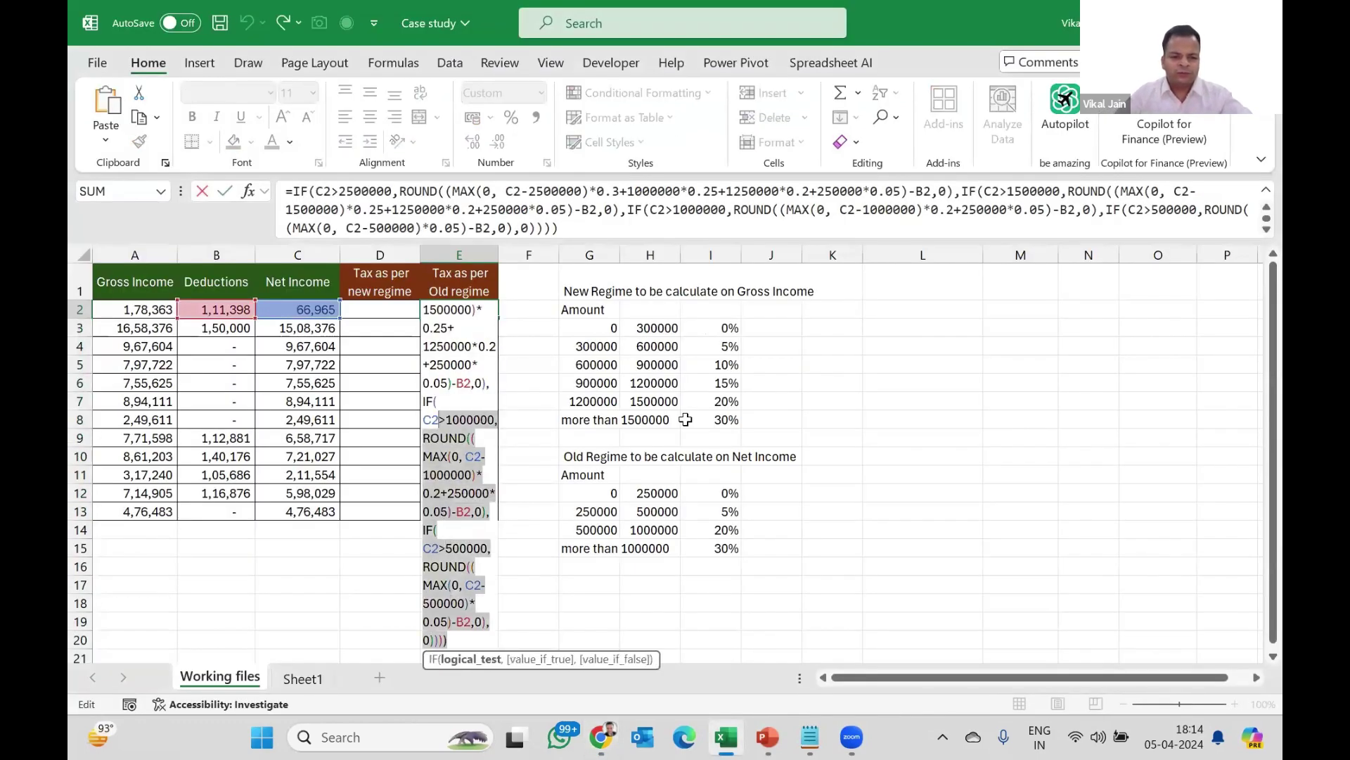
key("Escape")
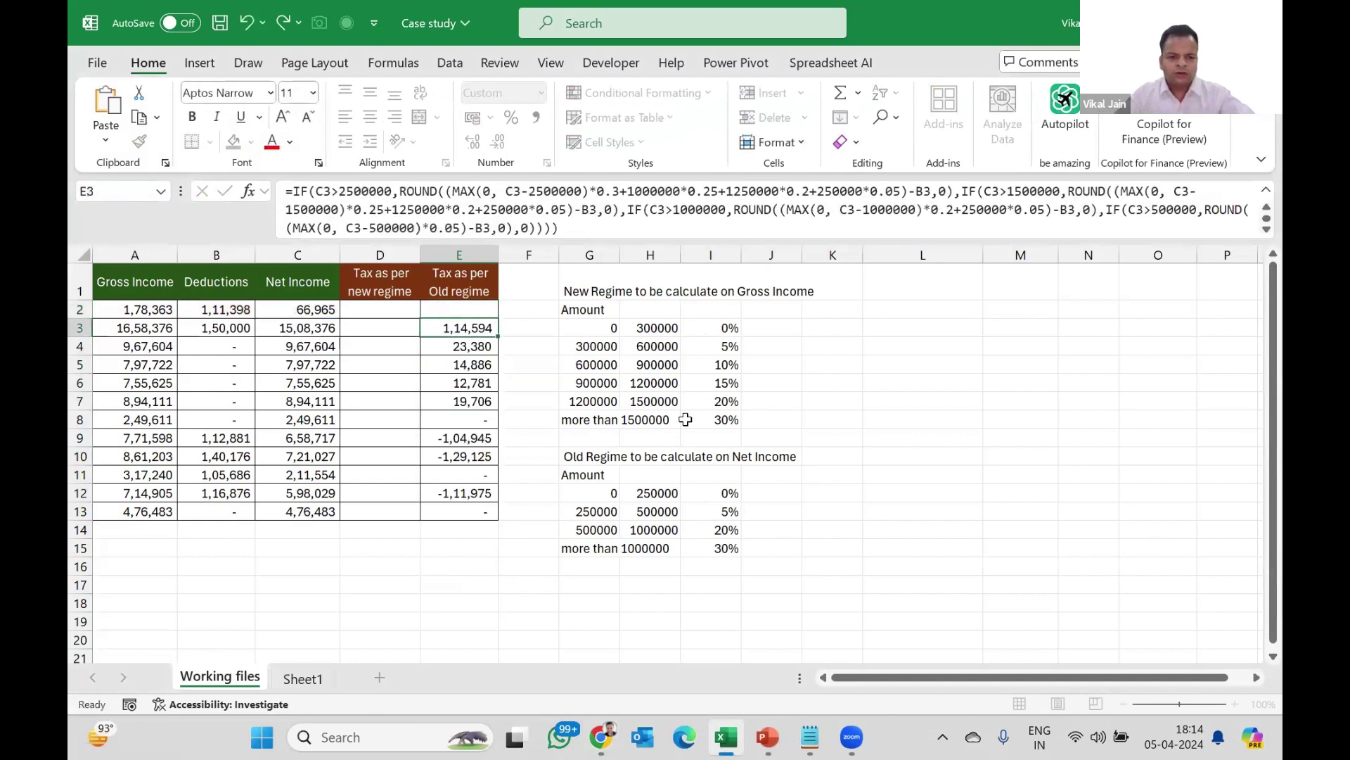
key("Up")
key("Left")
key("Down")
key("F2")
key("ctrl+v")
key("Escape")
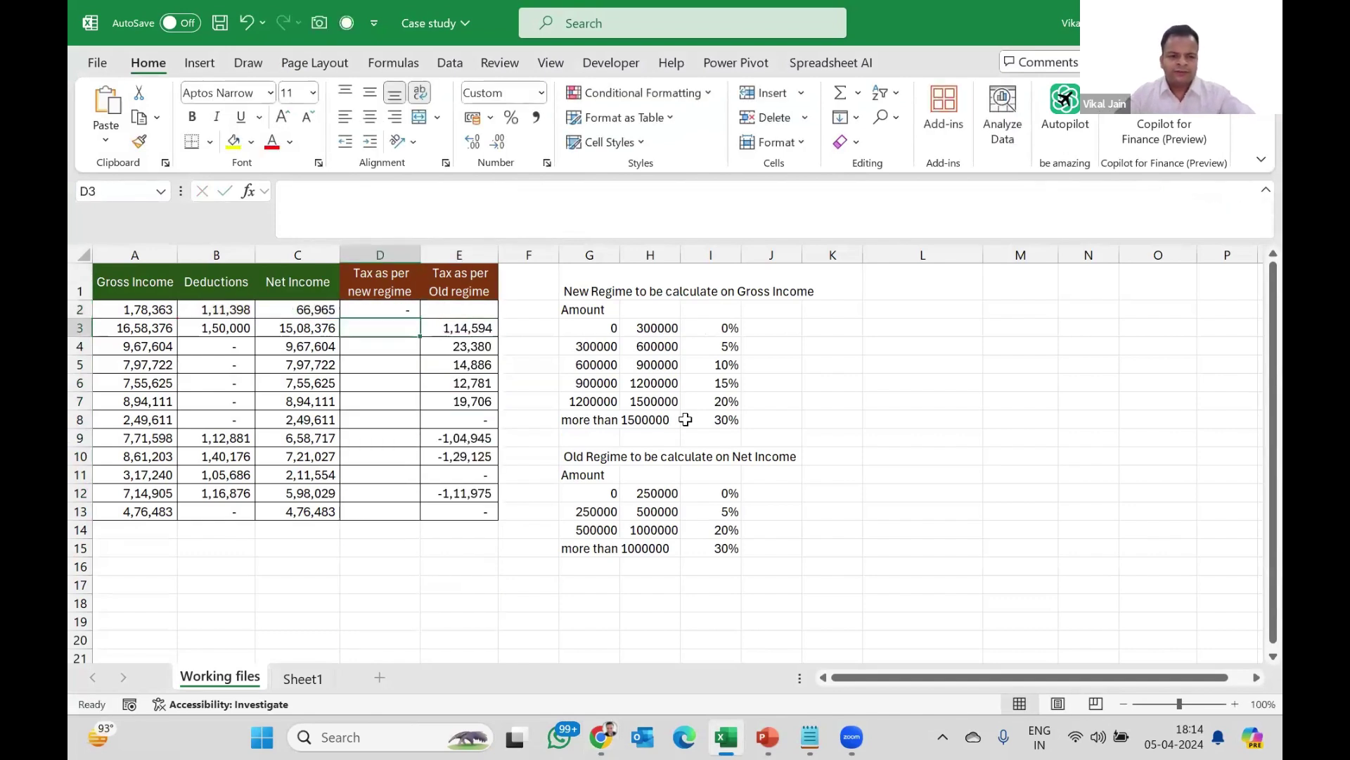
Copy the new tax regime formula from ChatGPT's reply and enter it in cell E2.
key("alt+Tab")
left_click(1131, 394)
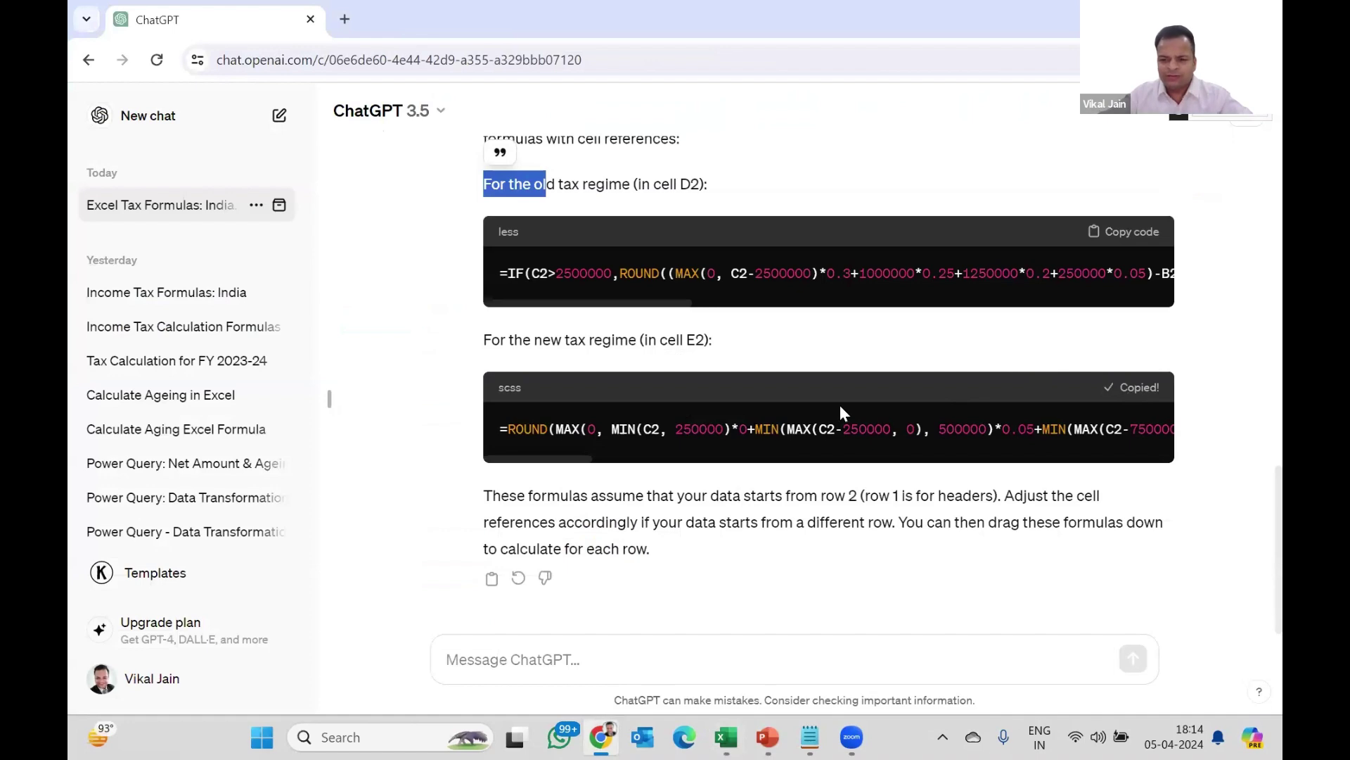
key("alt+Tab")
key("F2")
key("ctrl+v")
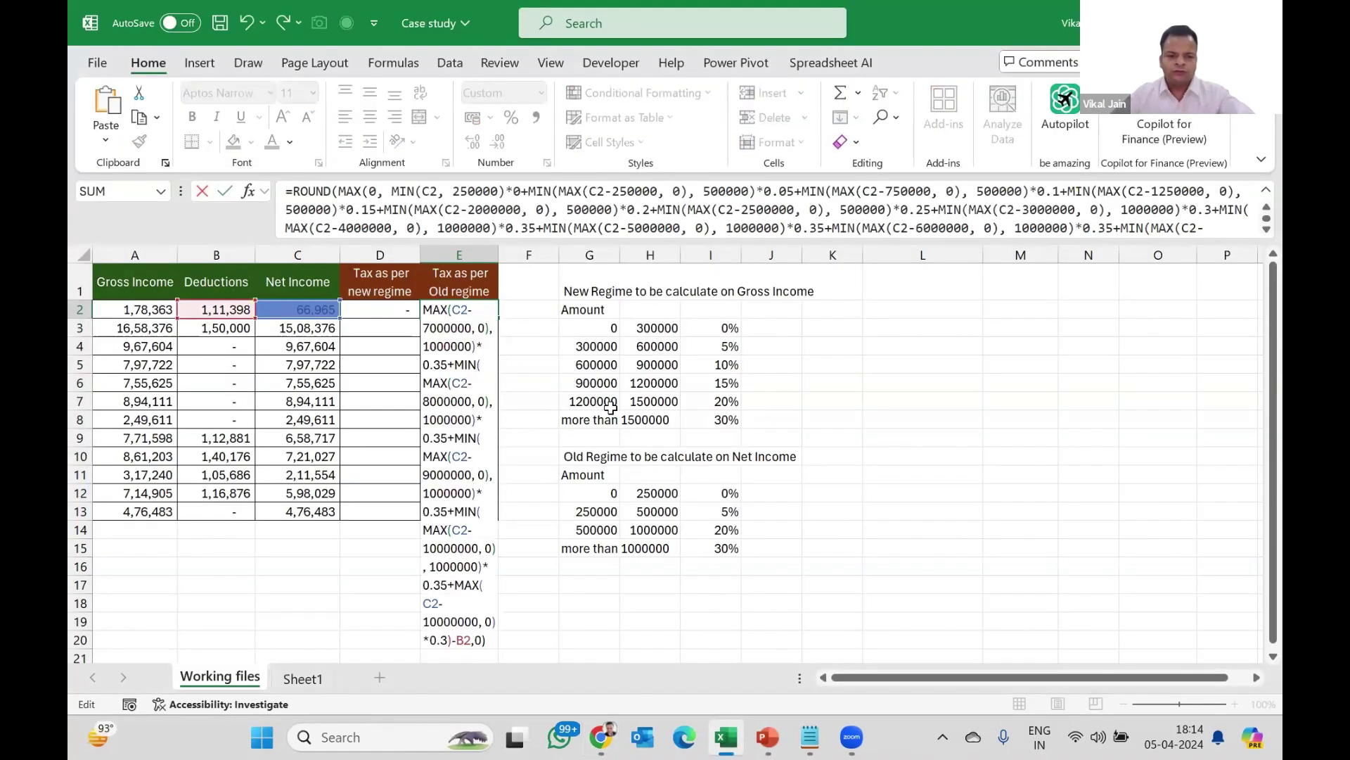
key("Return")
Try to replace the text in cell E2 with the new tax regime formula copied from ChatGPT's reply.
key("alt+Tab")
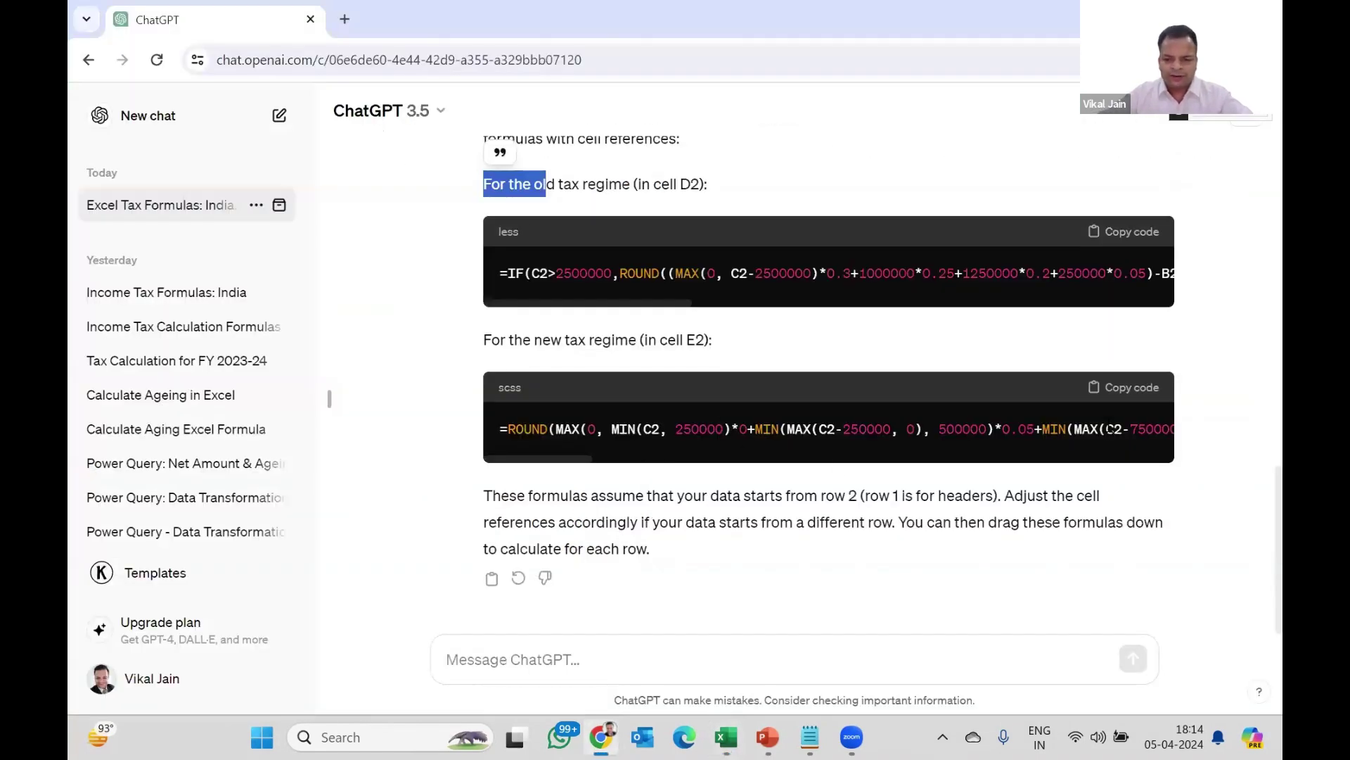
left_click(1125, 396)
key("alt+Tab")
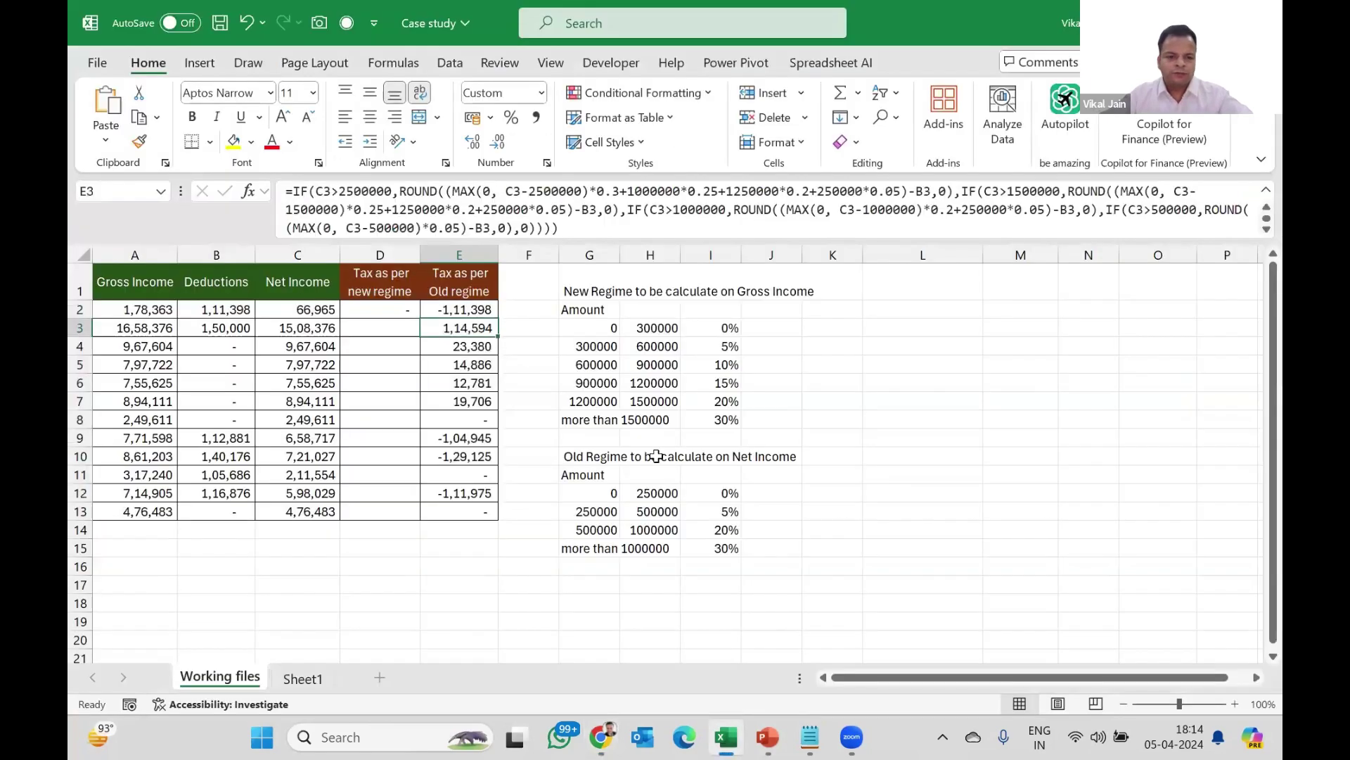
key("F2")
key("shift+Up")
key("shift+Up")
key("shift+Up")
key("shift+Up")
key("shift+Up")
key("shift+Up")
key("shift+Up")
key("shift+Up")
key("shift+Up")
key("shift+Up")
key("shift+Up")
key("shift+Up")
key("shift+Up")
key("shift+Up")
key("shift+Up")
key("shift+Up")
key("shift+Up")
key("shift+Up")
key("shift+Up")
key("shift+Up")
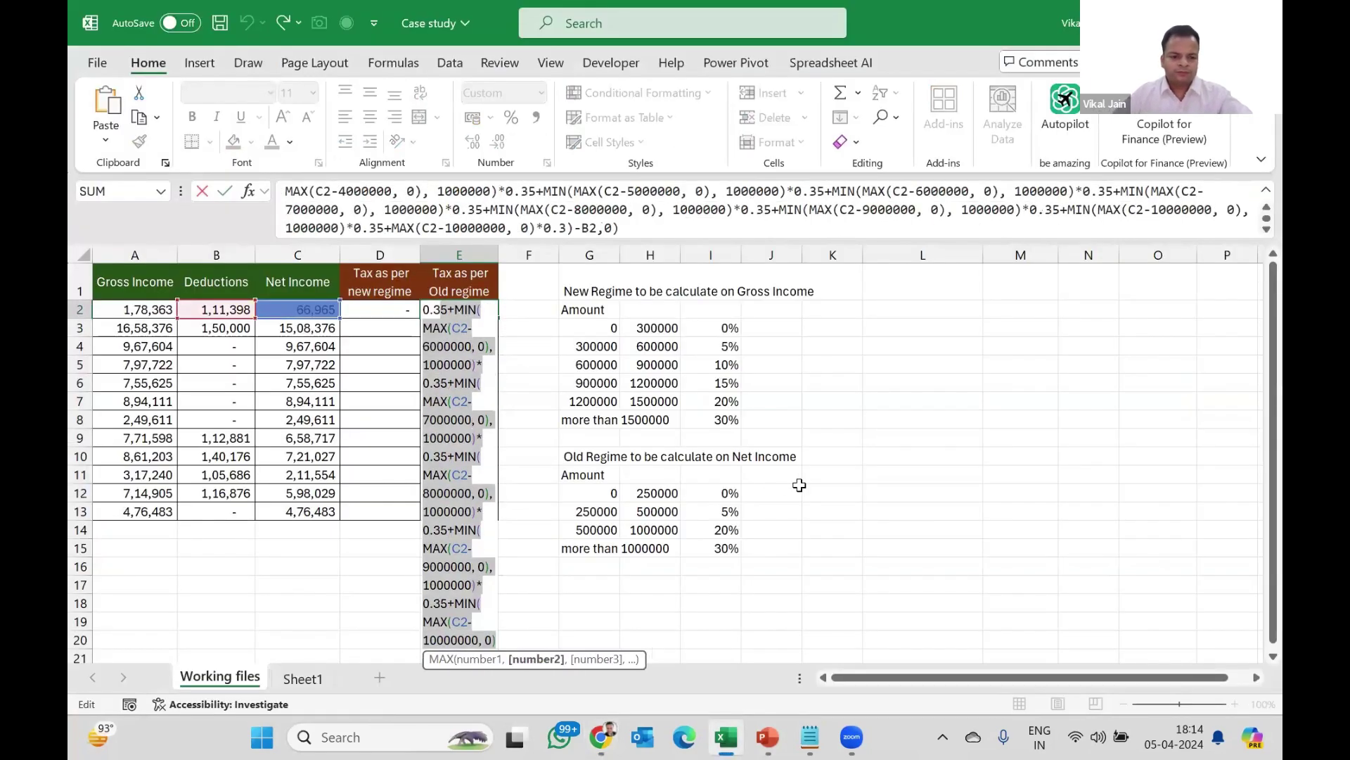
key("shift+Up")
key("shift+Up")
key("shift+Up")
key("shift+Up")
key("shift+Up")
key("shift+Up")
key("Escape")
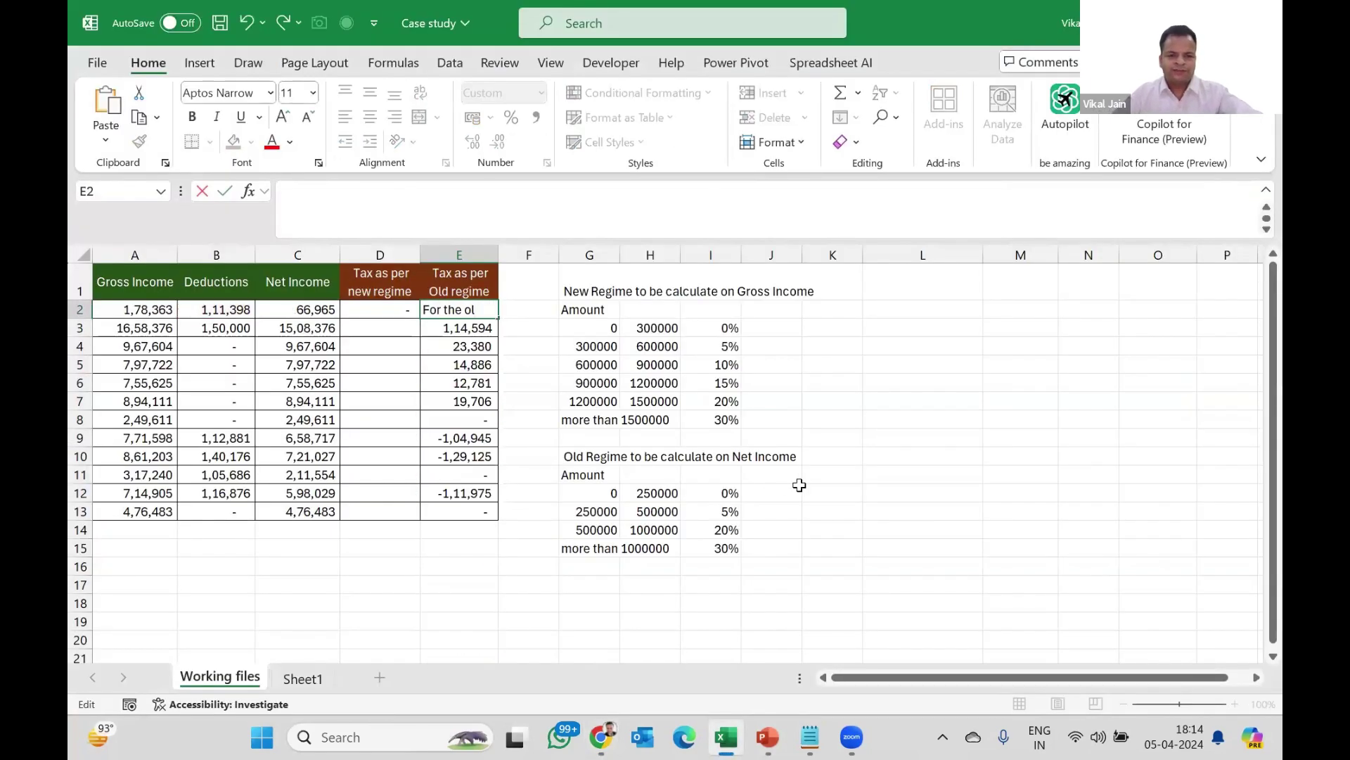
Clear cell E2 and enter the new tax regime formula copied from ChatGPT's reply.
key("Down")
key("Up")
key("alt+Tab")
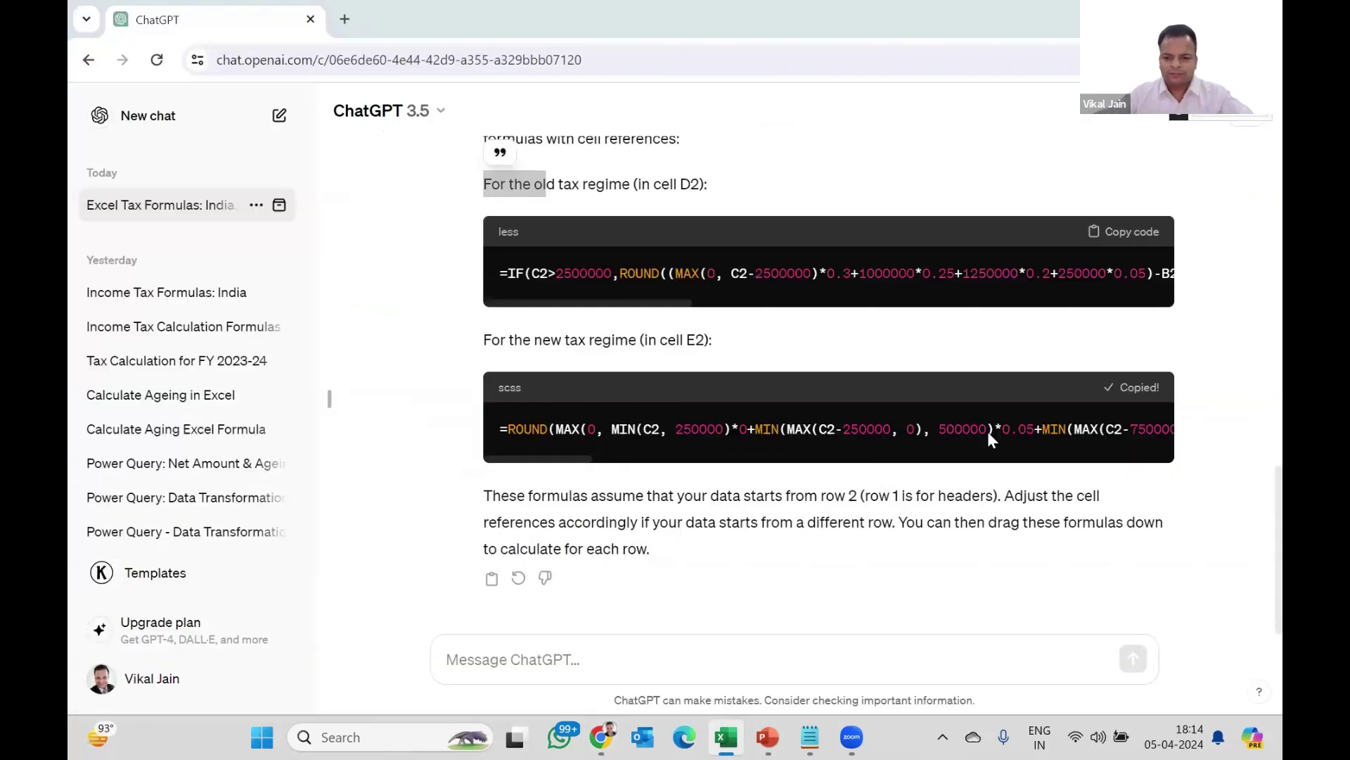
key("alt+Tab")
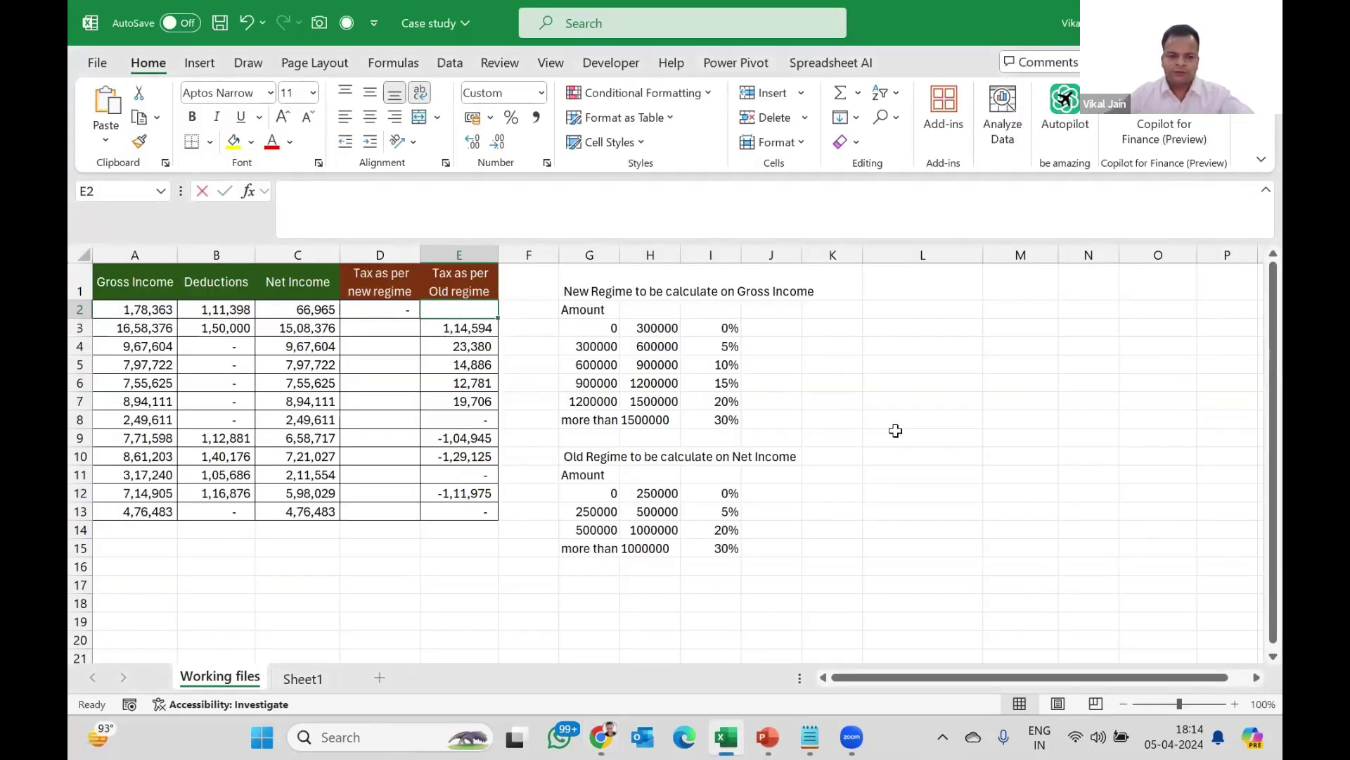
key("BackSpace")
key("ctrl+v")
key("Return")
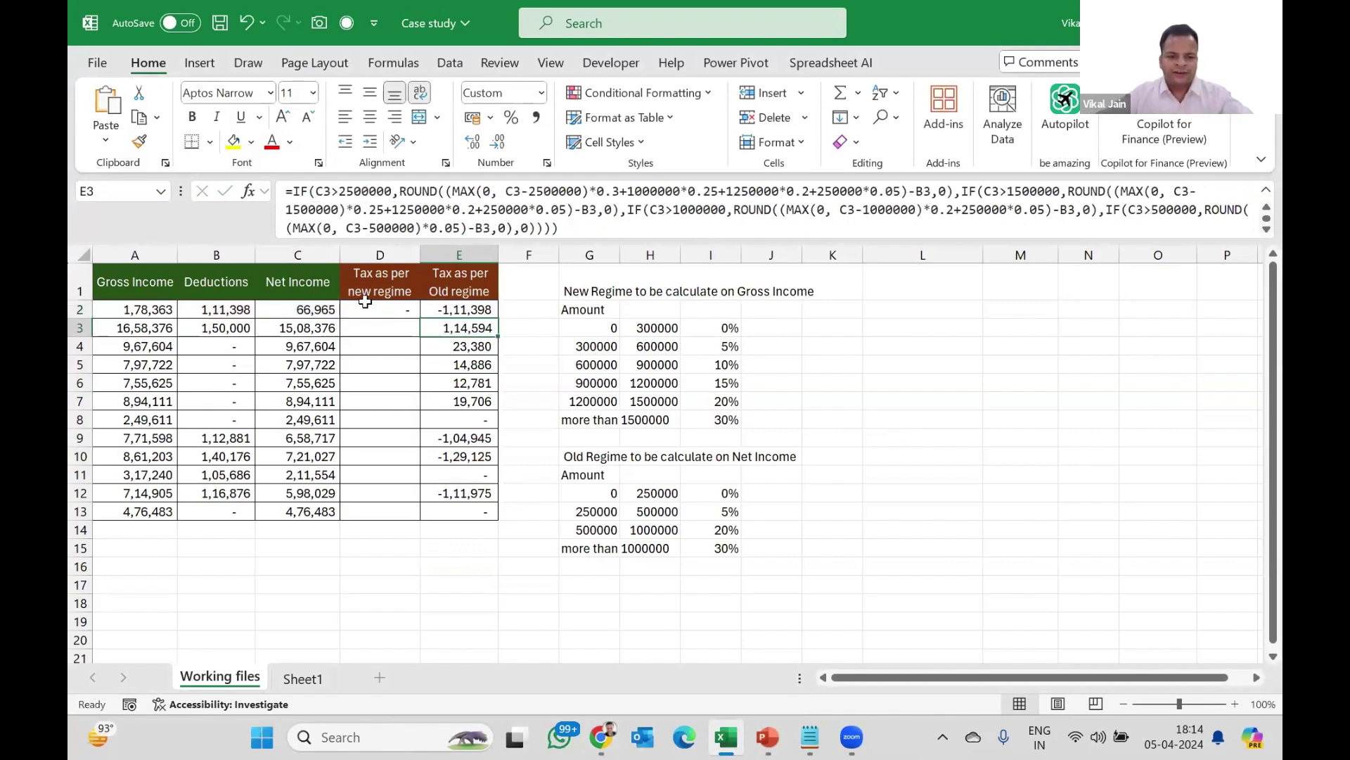
Fill both tax formulas down to row 13 and clear the whole range D2:E13.
left_click_drag(389, 304, 471, 517)
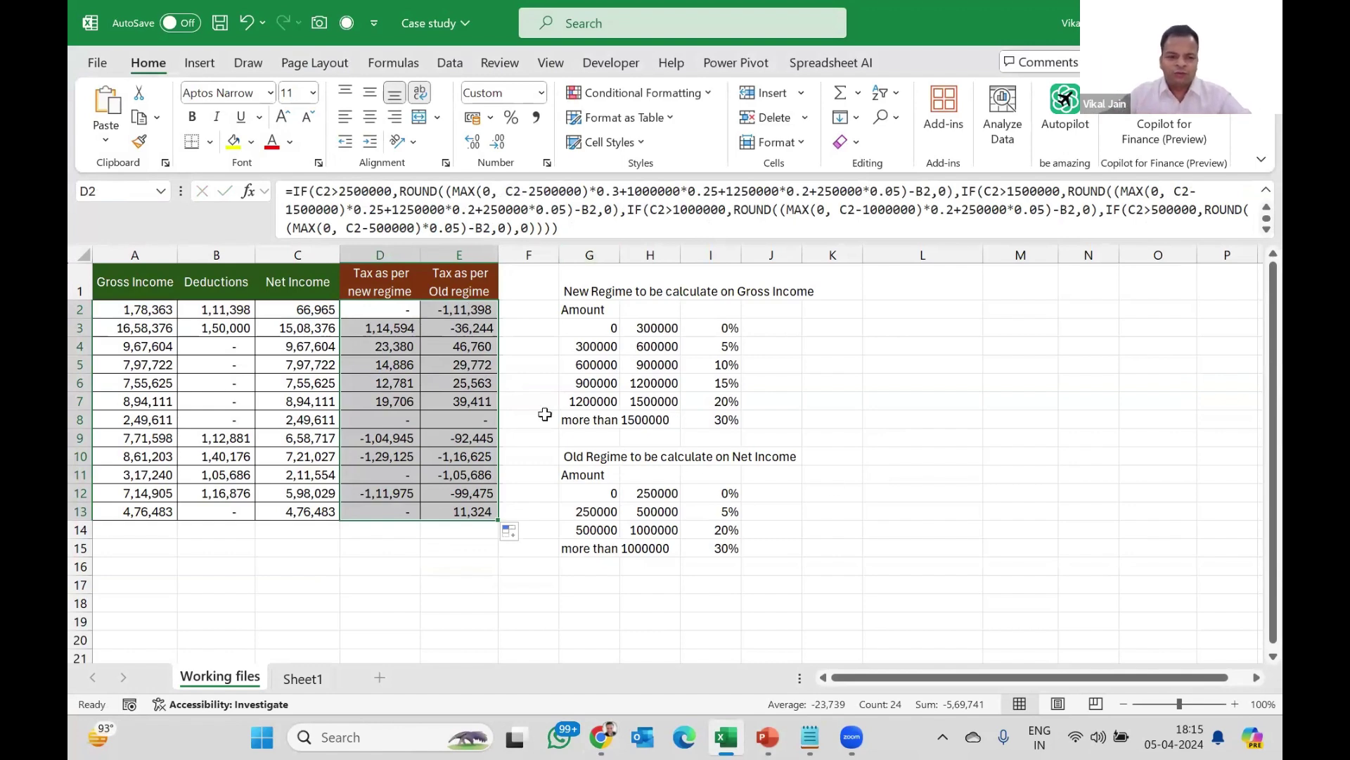
key("Delete")
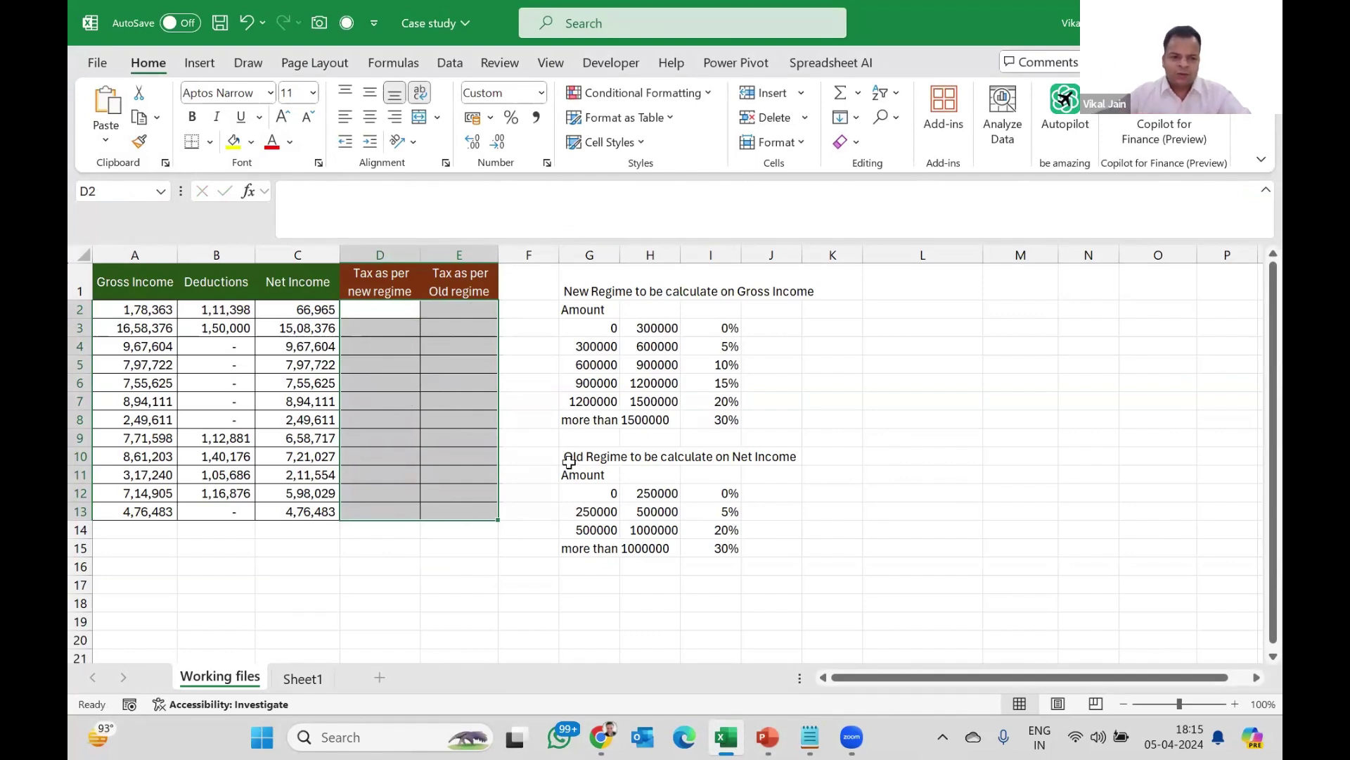
Copy the second prompt, the one offering both regime slabs, from the Notepad file into the ChatGPT message, ending with a new line.
key("alt+Tab")
key("Tab")
key("alt+Tab")
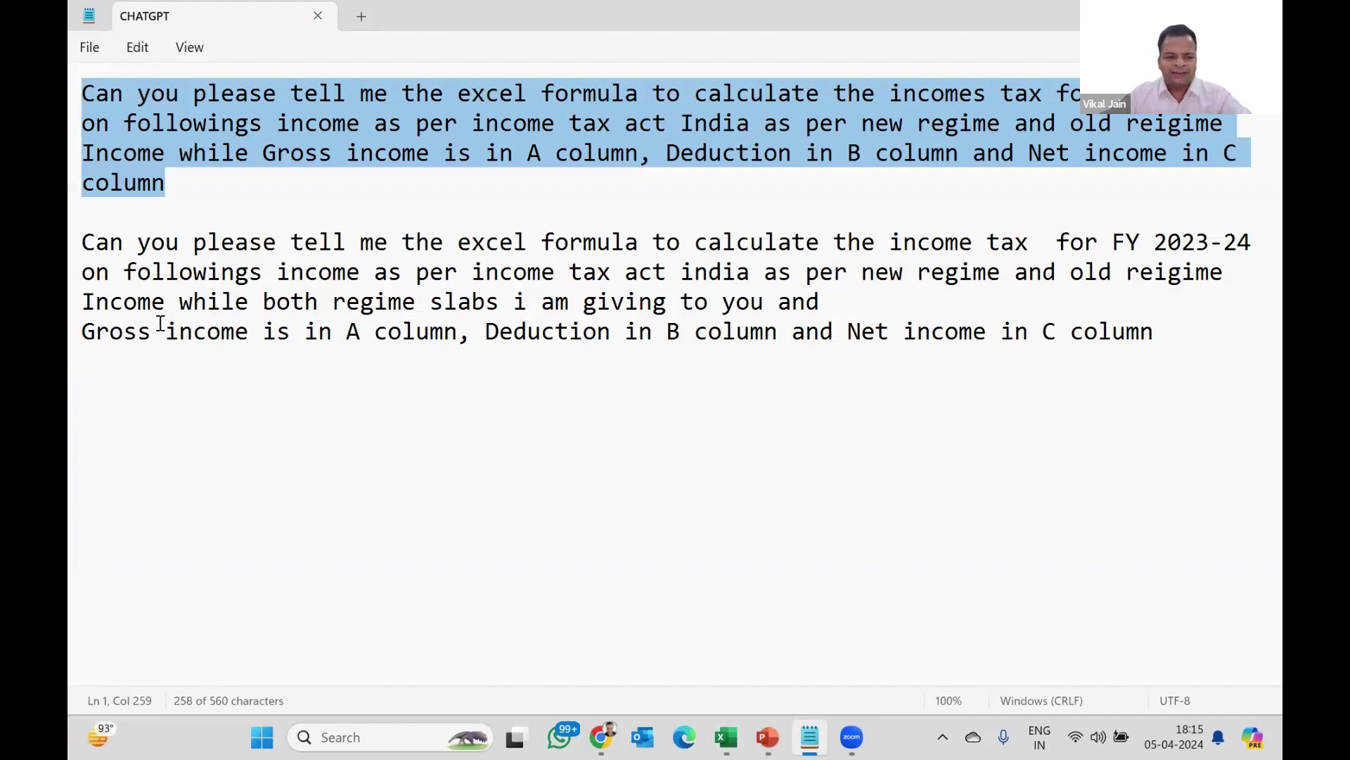
left_click(129, 330)
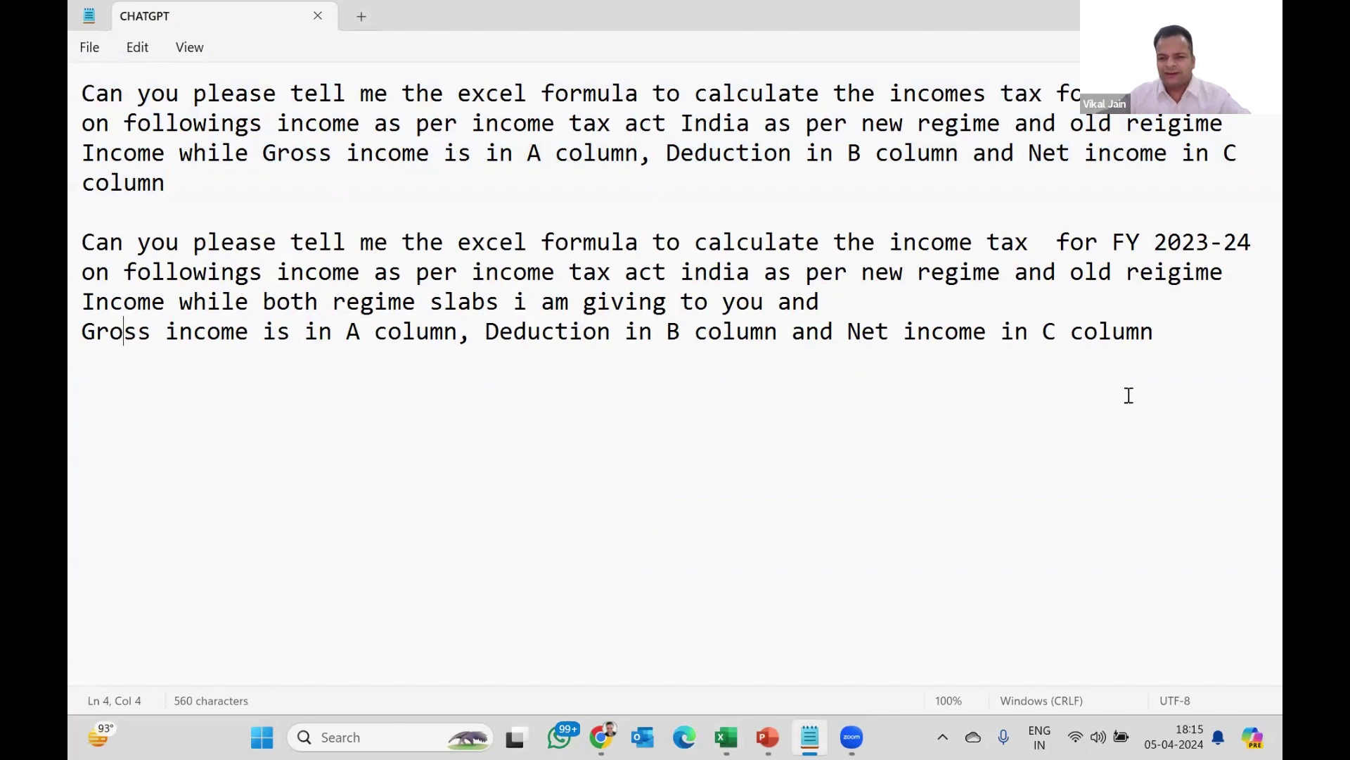
left_click_drag(1155, 338, 81, 241)
key("ctrl+c")
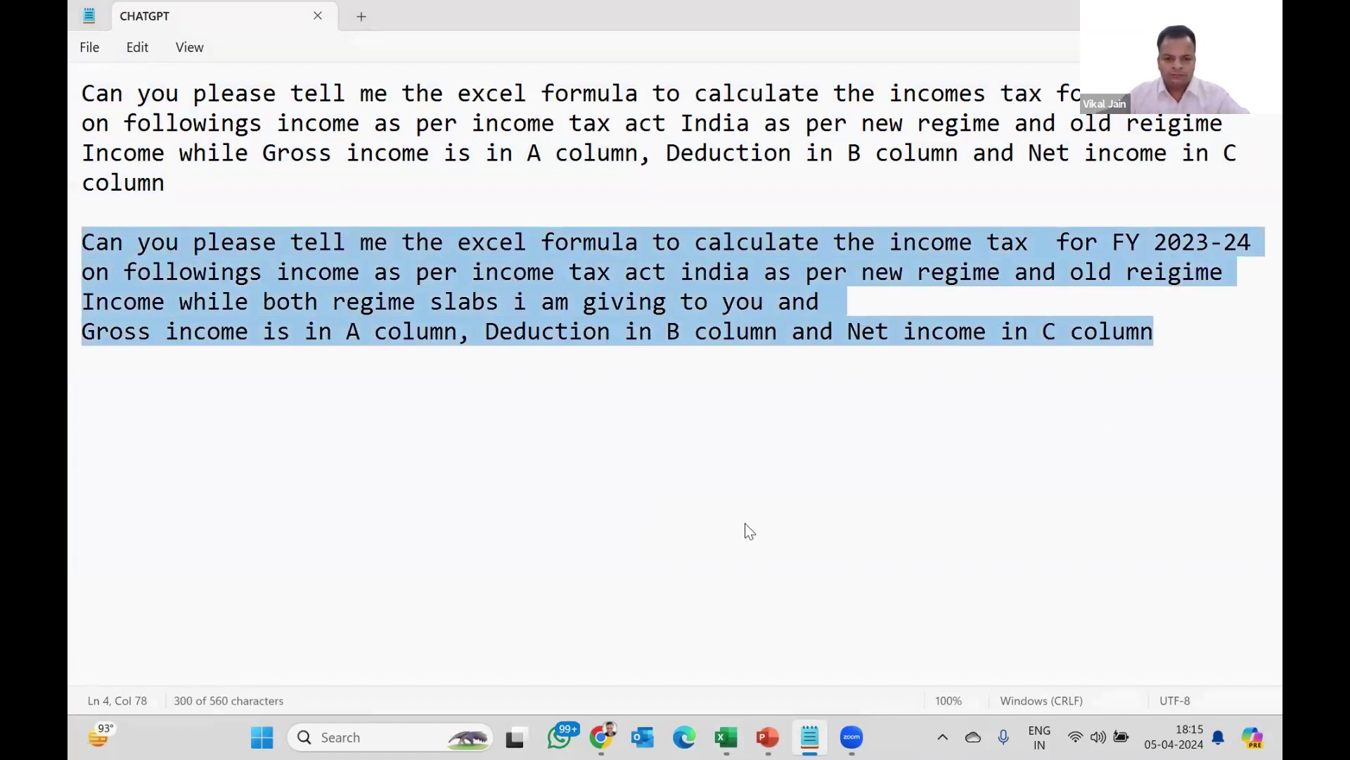
key("alt+Tab")
key("alt+Tab")
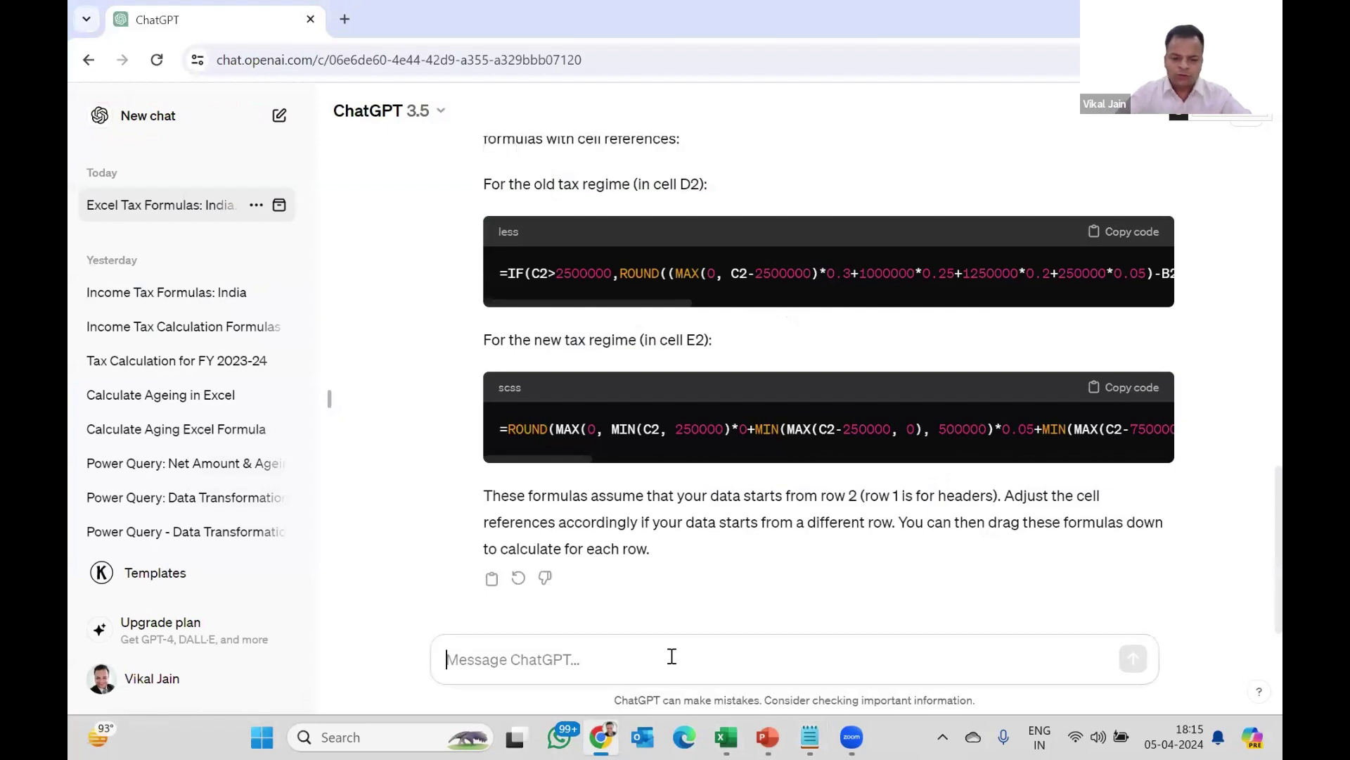
key("ctrl+v")
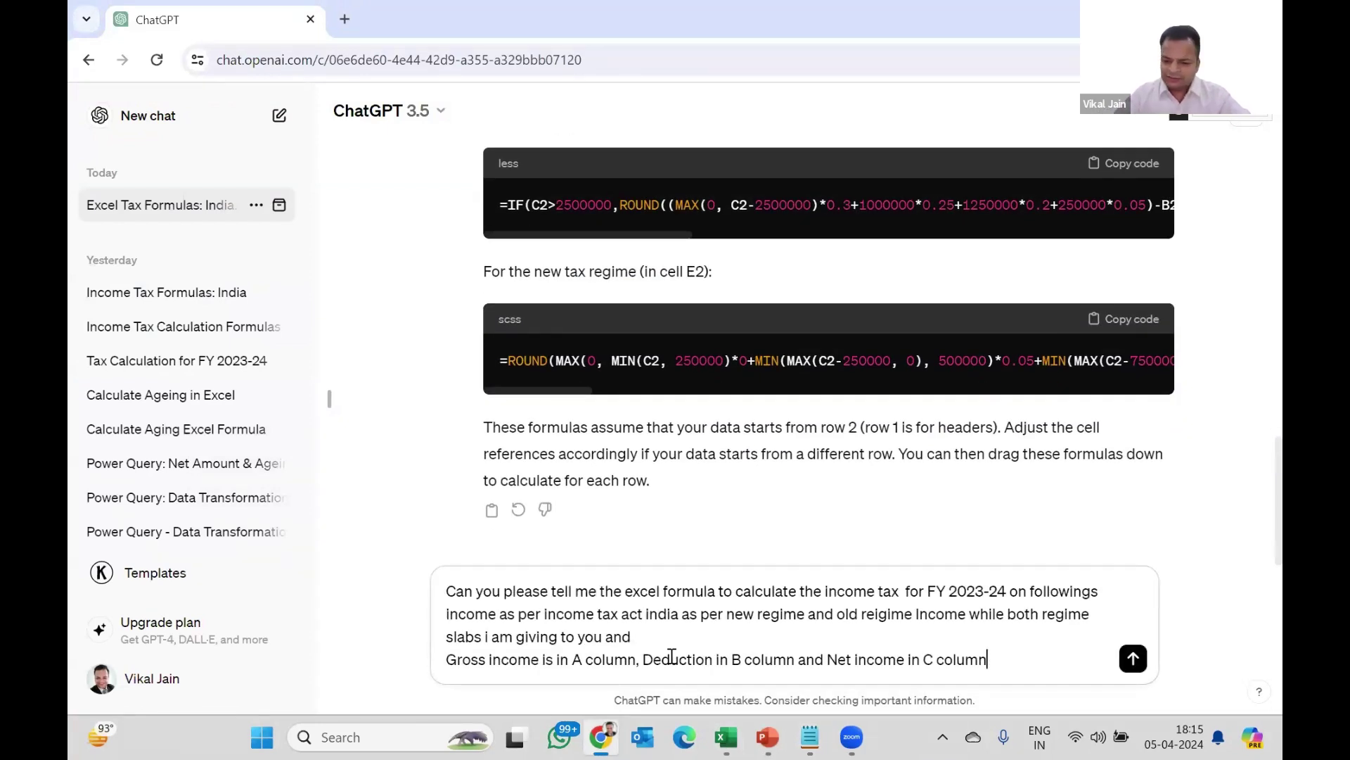
key("shift+Return")
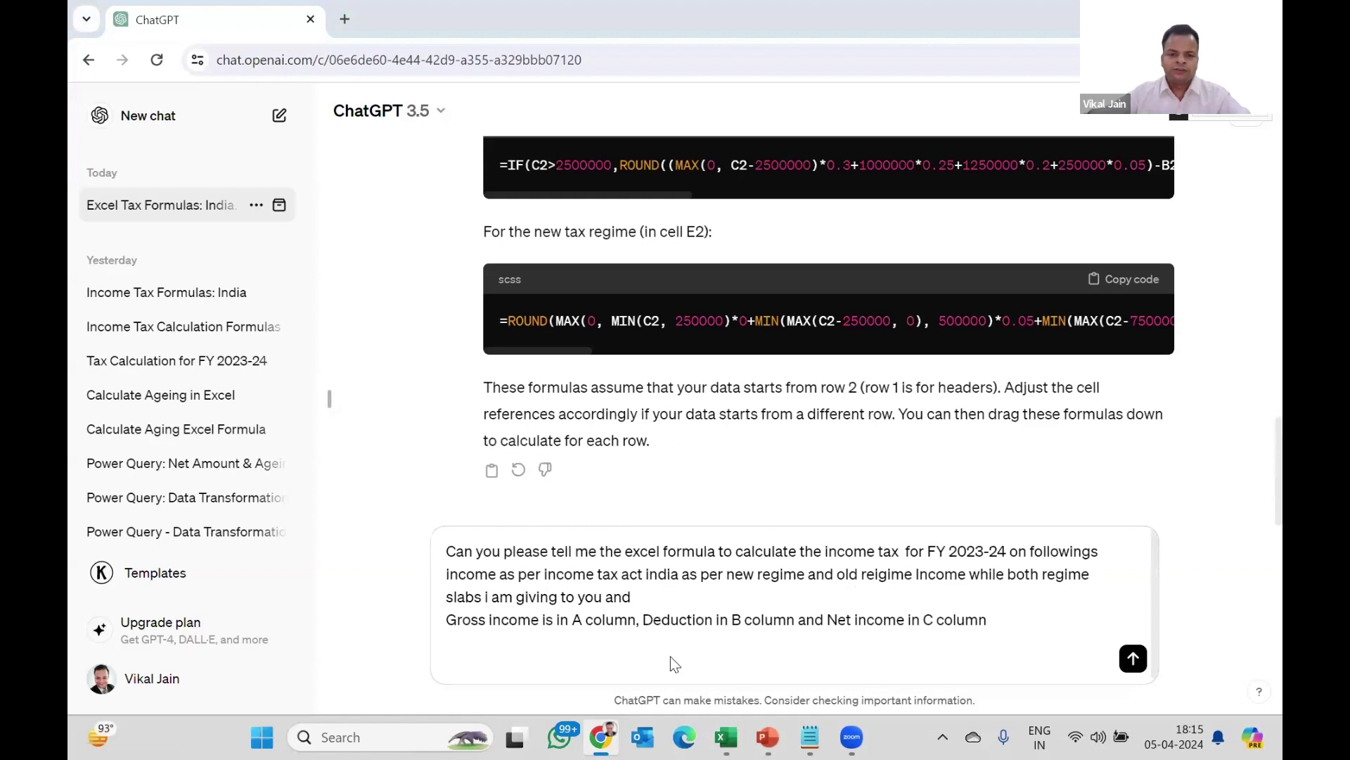
Copy the income table A1:C13 from Excel and append it to the ChatGPT message, followed by blank lines.
key("alt+Tab")
key("alt+Tab")
left_click_drag(135, 282, 299, 512)
key("ctrl+c")
key("alt+Tab")
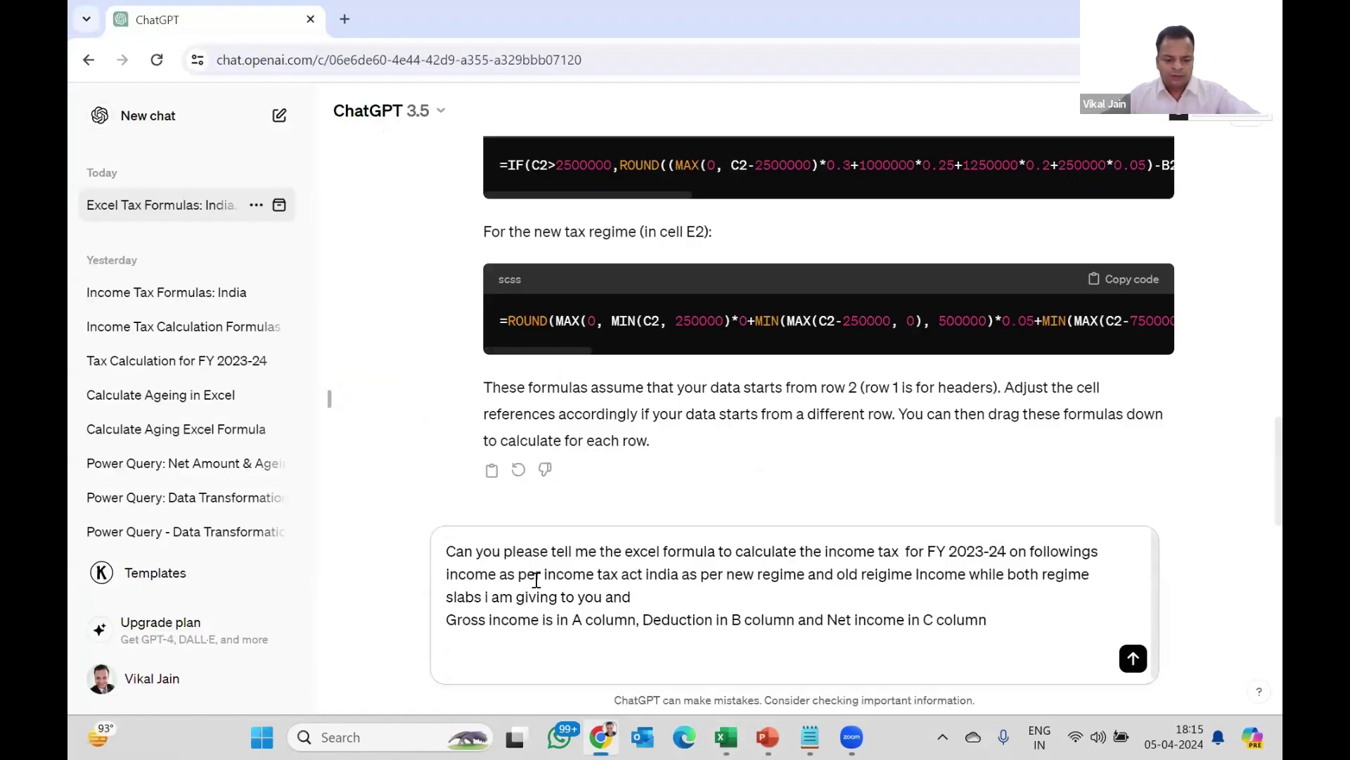
key("ctrl+v")
key("shift+Return")
key("shift+Return")
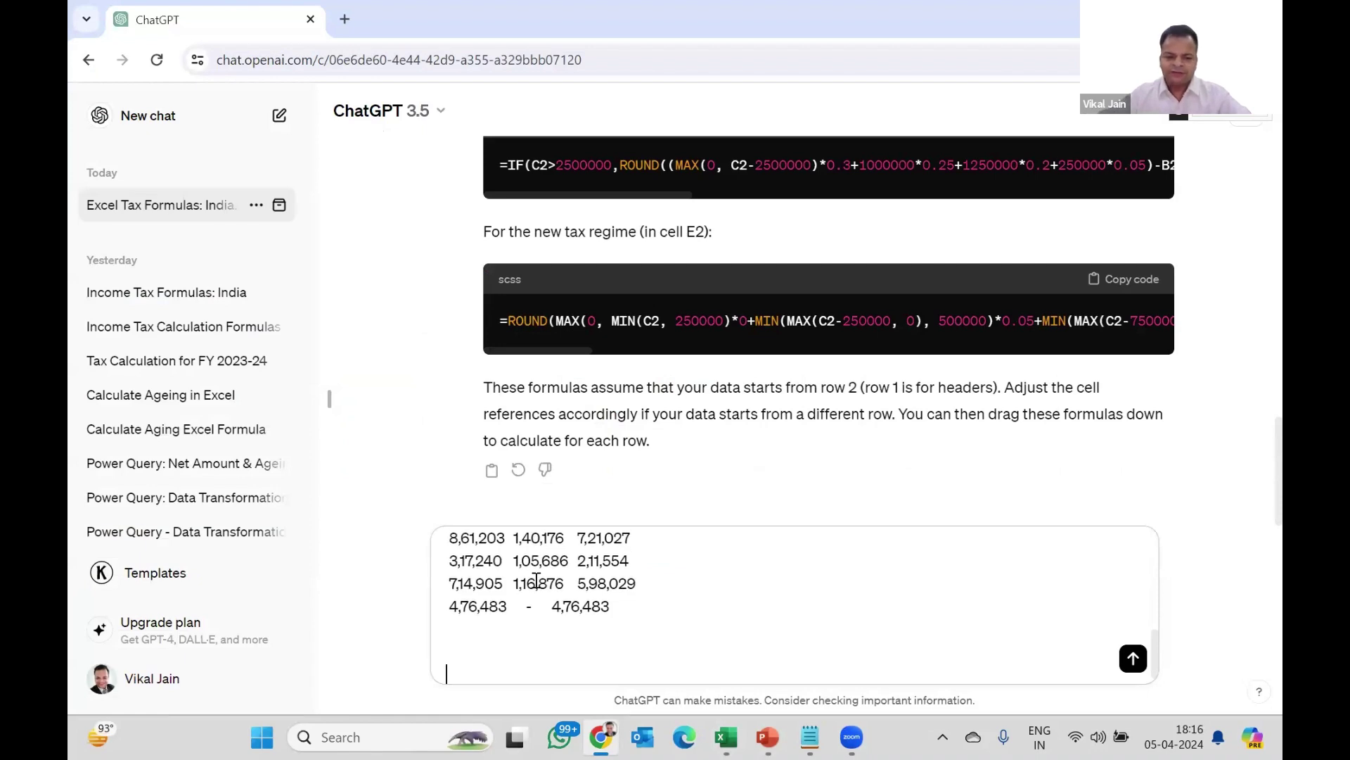
Copy the New Regime slab table G1:I8 from Excel and append it to the ChatGPT message below the income data.
key("alt+Tab")
left_click_drag(583, 288, 710, 420)
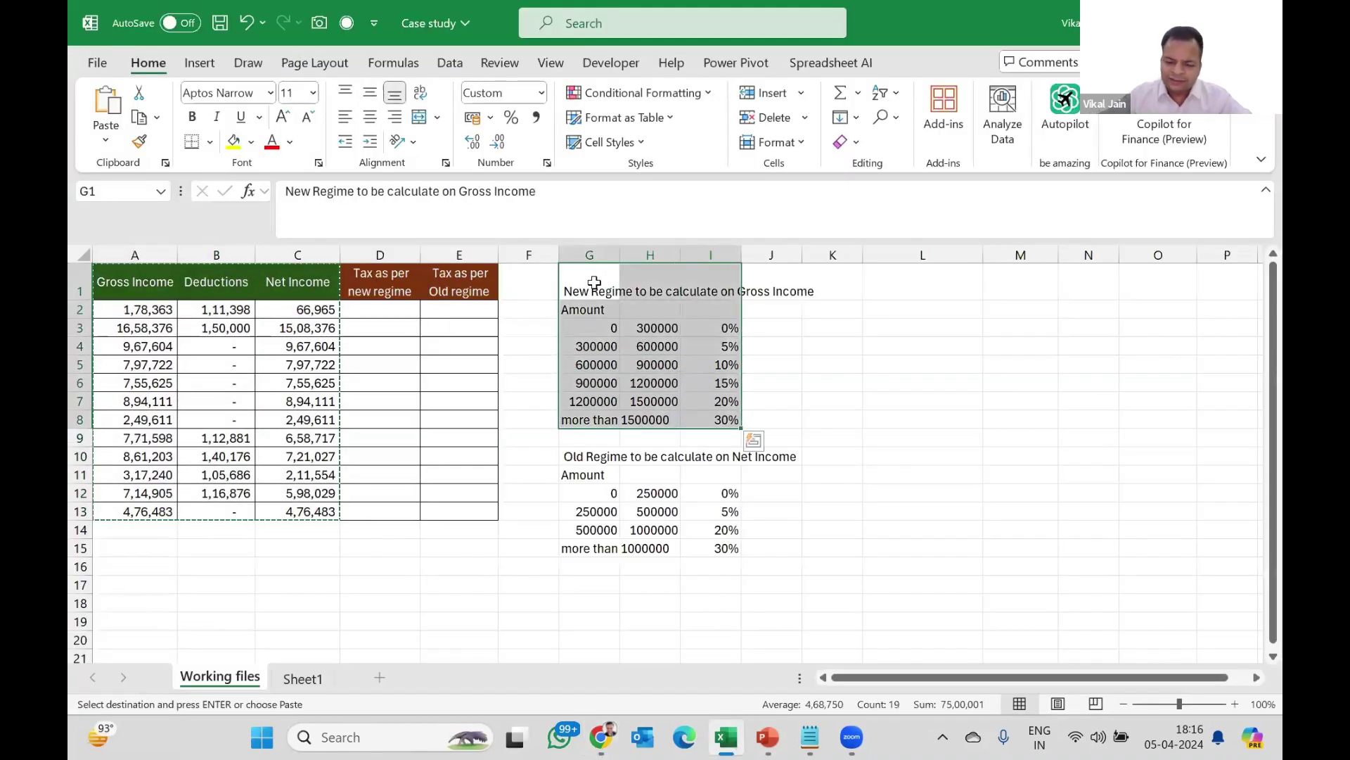
key("ctrl+c")
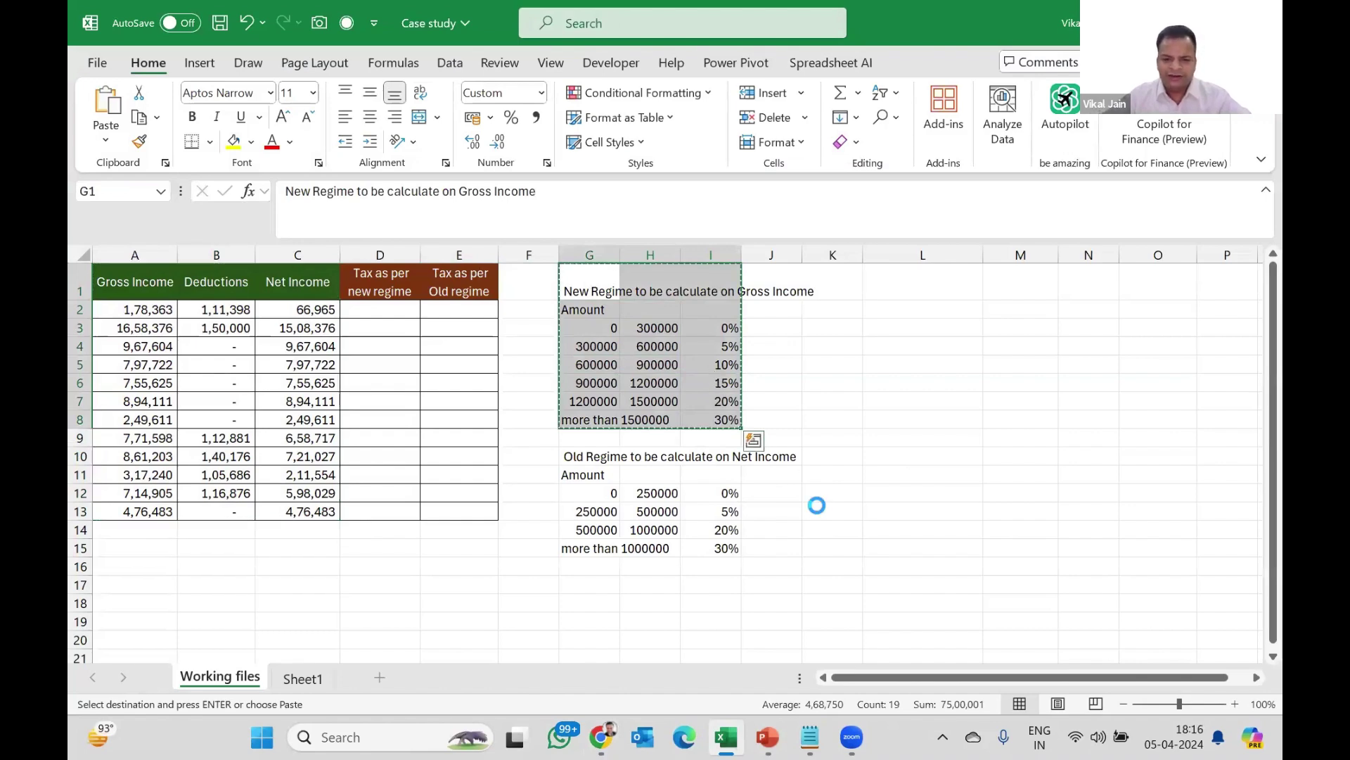
key("alt+Tab")
key("ctrl+v")
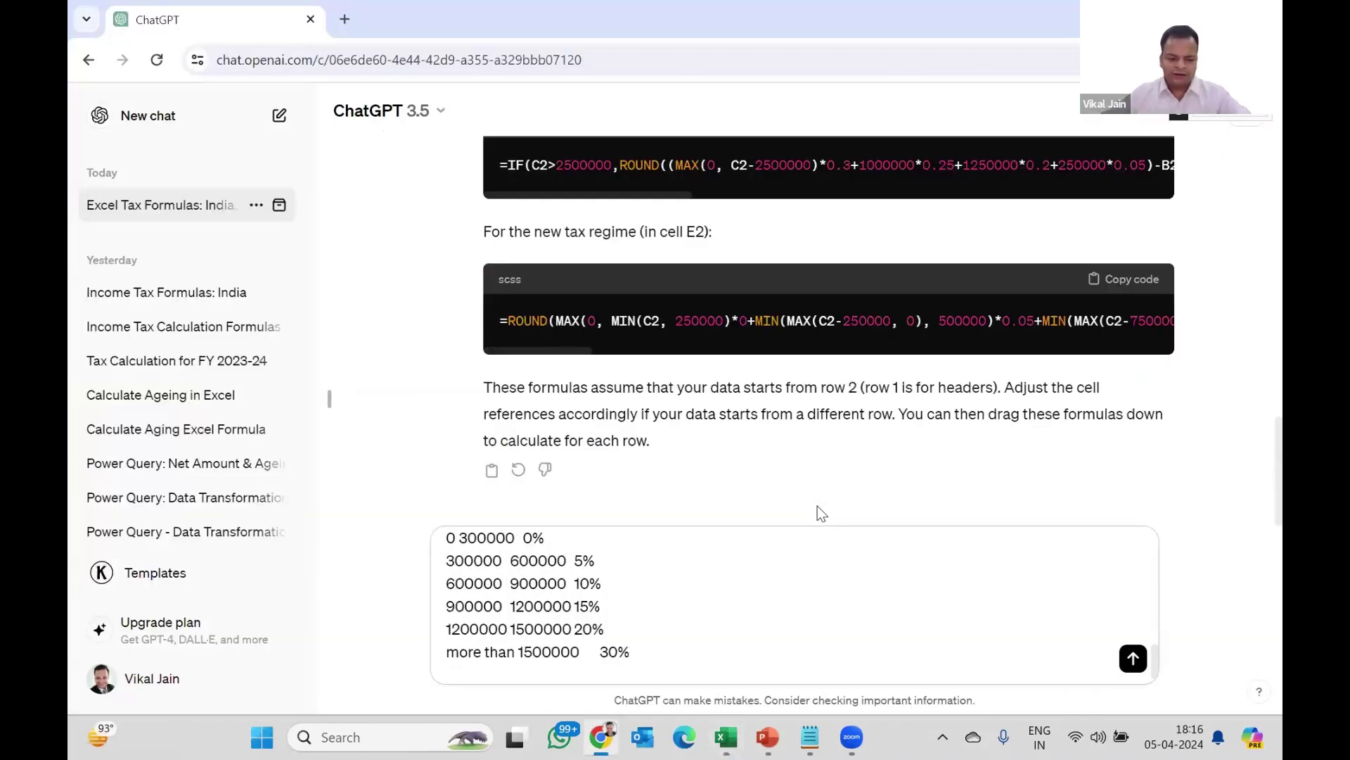
key("shift+Return")
key("shift+Return")
Append the Old Regime slab table G10:I15 from Excel to the ChatGPT message and send the prompt.
key("alt+Tab")
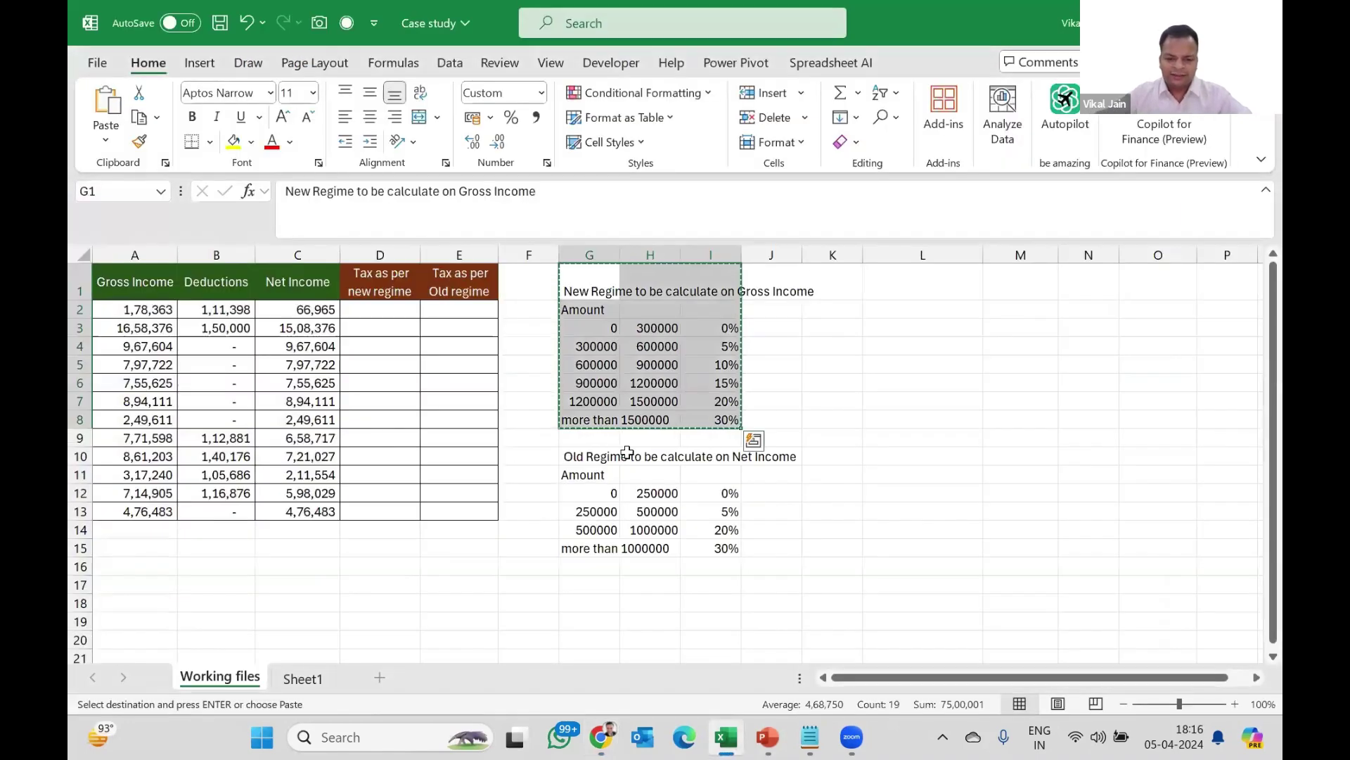
left_click_drag(603, 458, 728, 550)
key("ctrl+c")
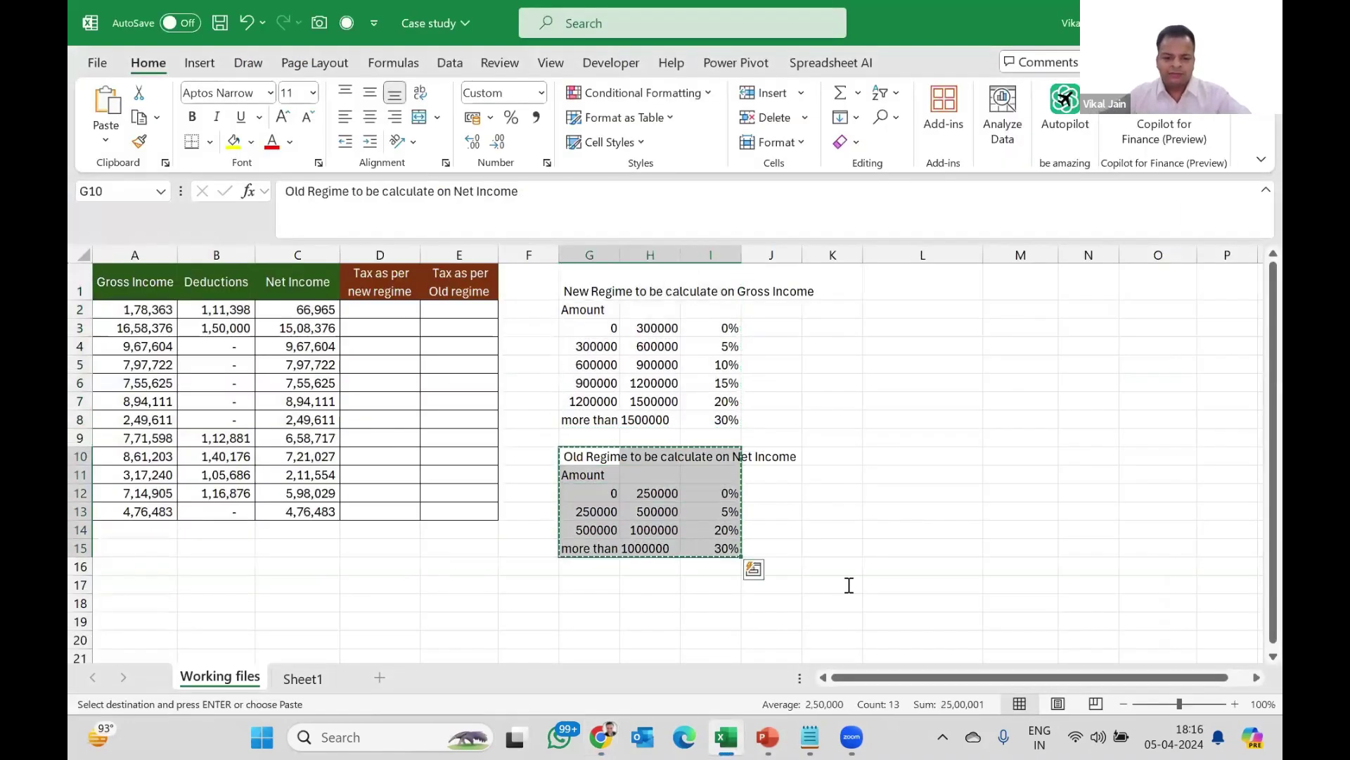
key("alt+Tab")
key("ctrl+v")
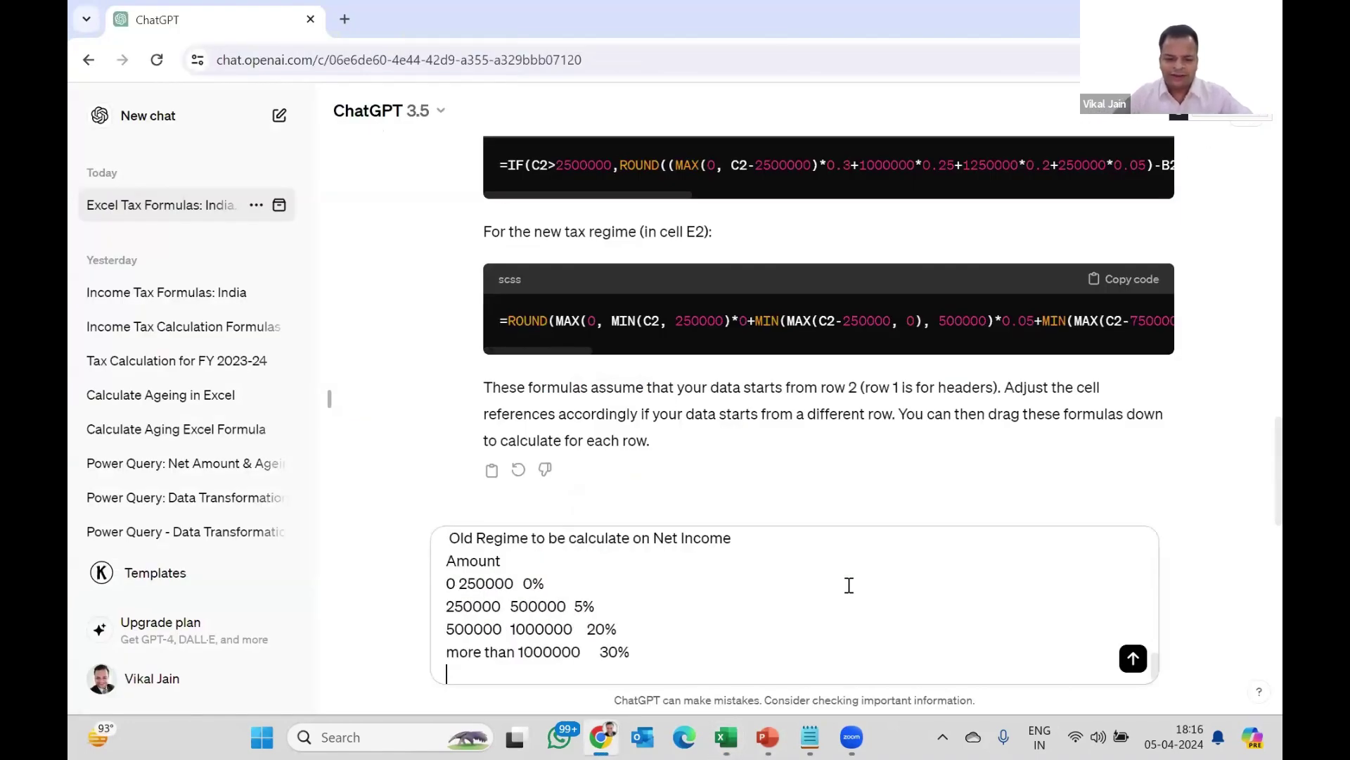
key("Return")
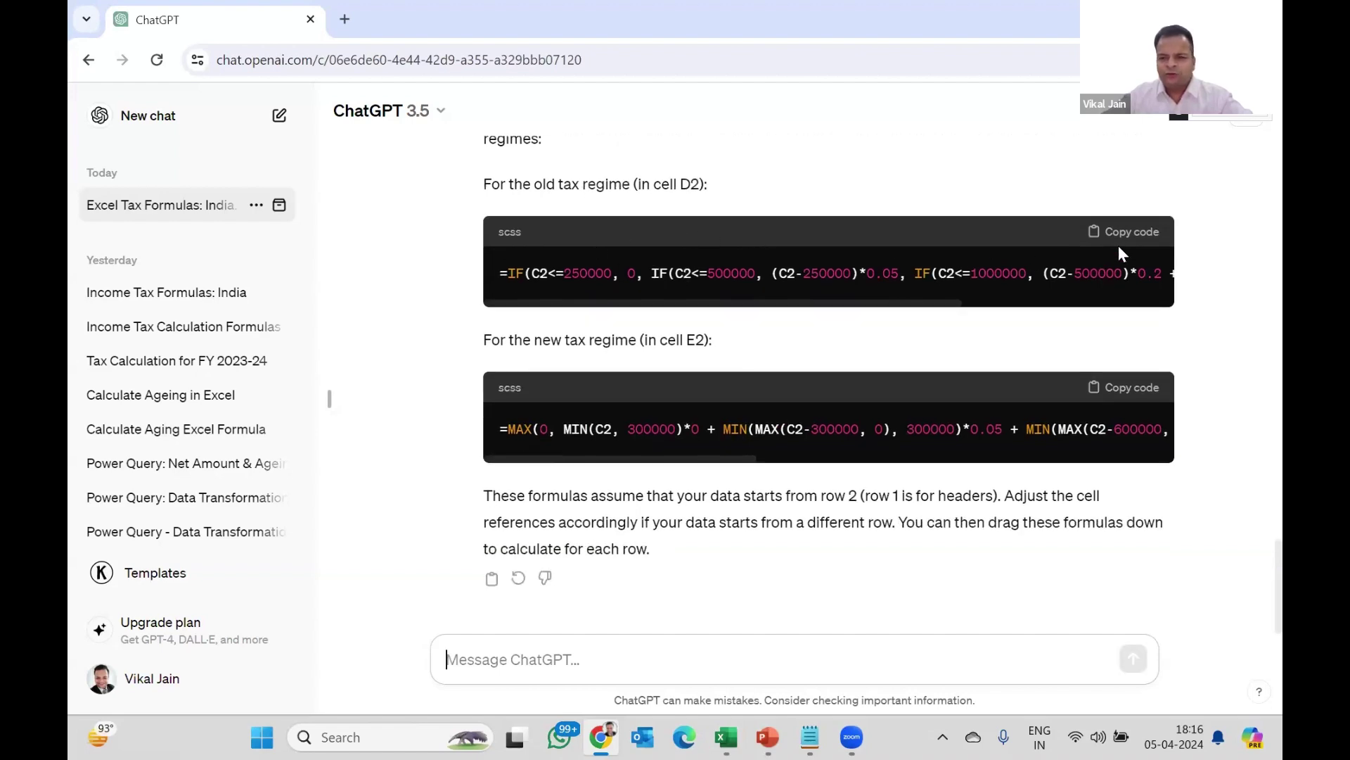
Copy the old tax regime formula from ChatGPT's new reply and enter it in cell D2 of the Excel sheet.
left_click(1119, 239)
key("alt+Tab")
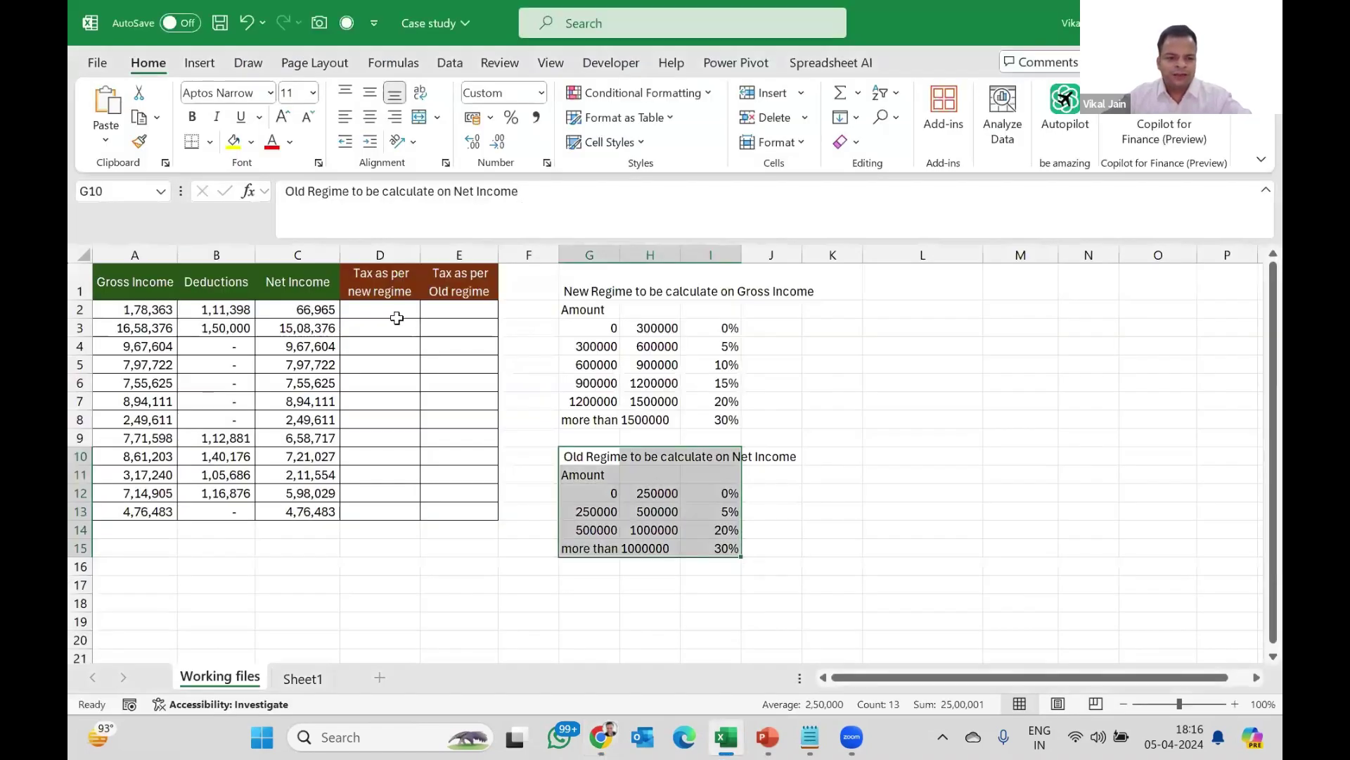
double_click(482, 315)
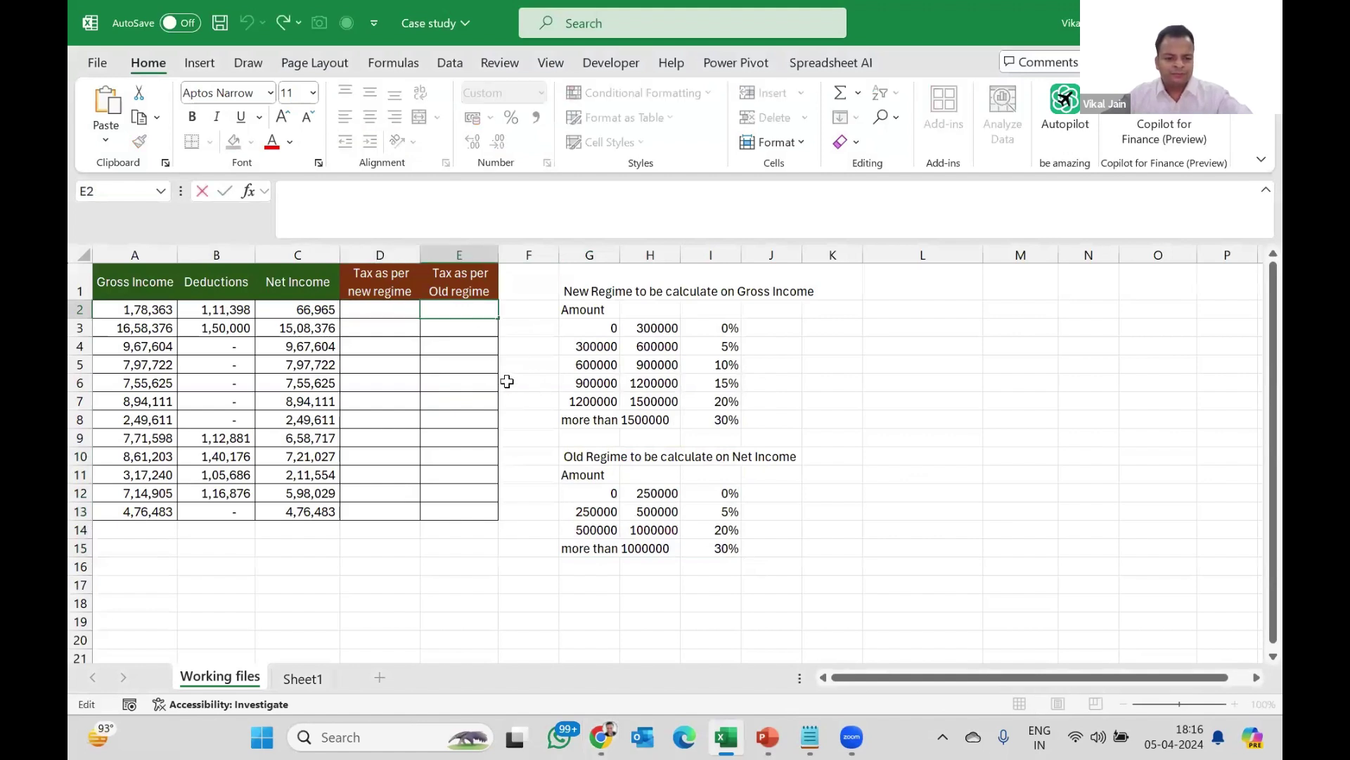
key("Escape")
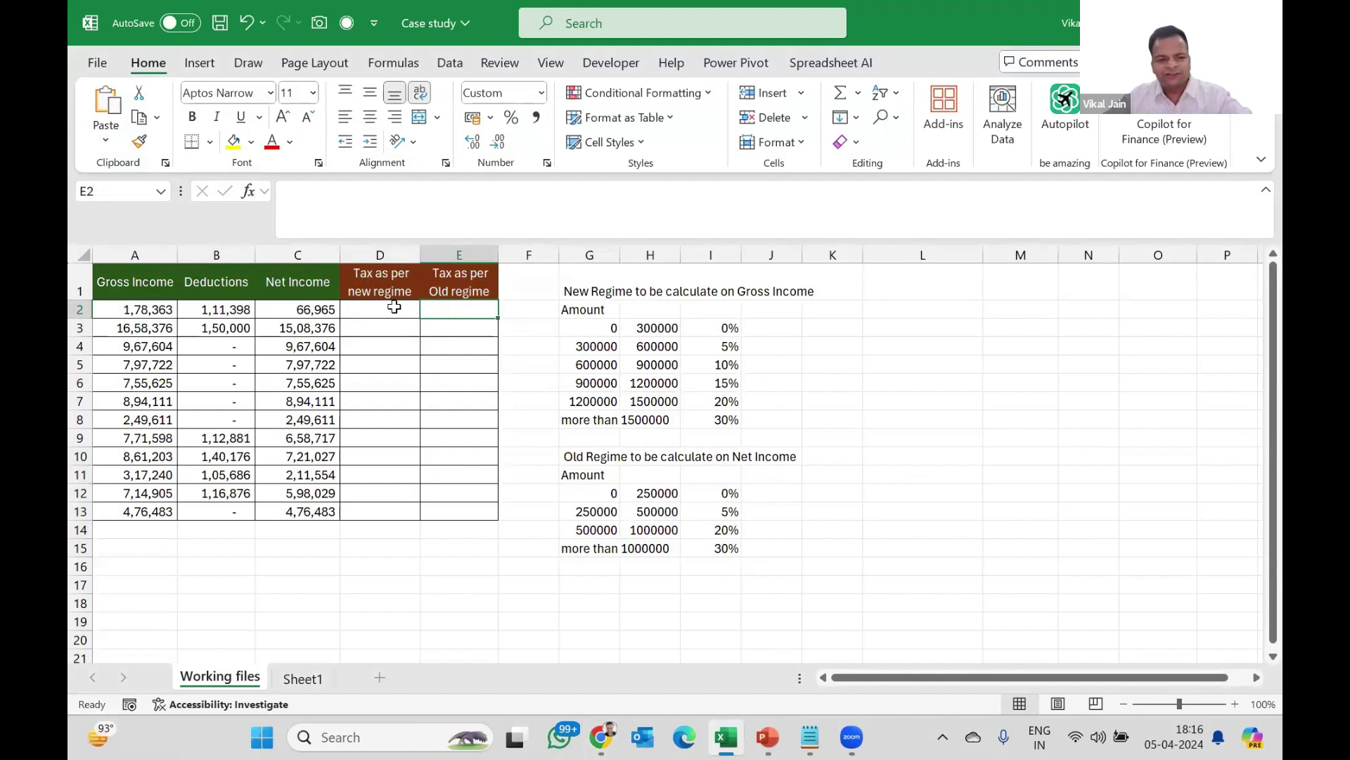
left_click(394, 307)
key("F2")
key("ctrl+v")
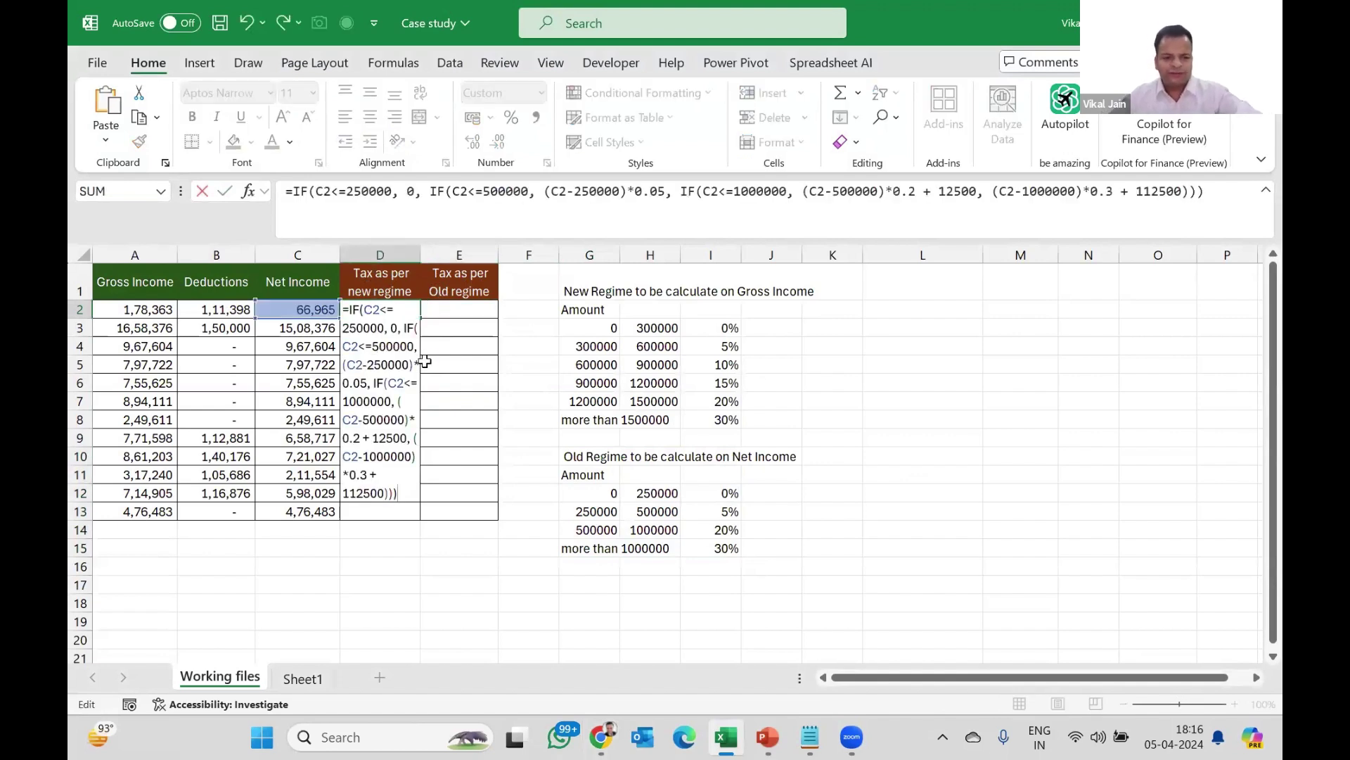
key("ctrl+Return")
Change the header in cell D1 to "Tax as per oldregime".
key("Up")
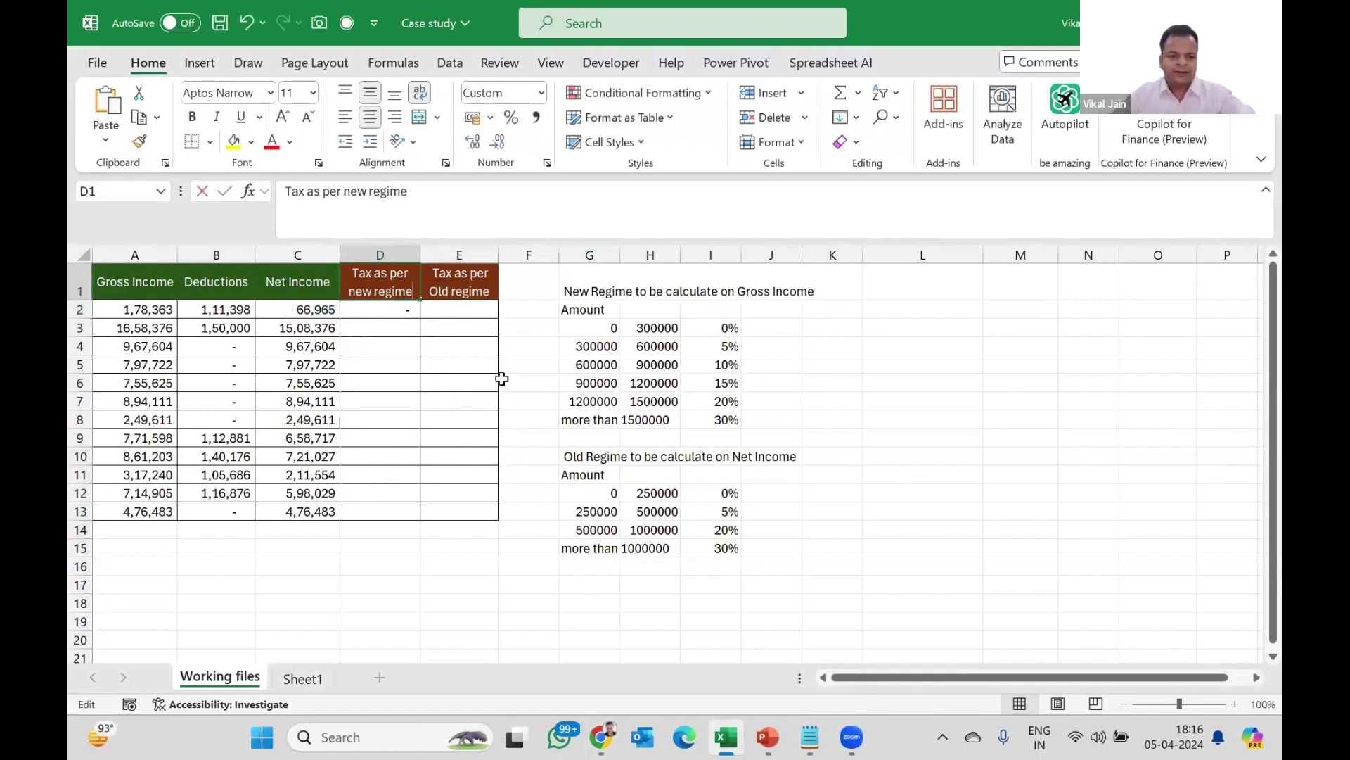
key("F2")
key("Left")
key("Left")
key("Left")
key("Left")
key("Left")
key("Left")
key("BackSpace")
key("BackSpace")
key("BackSpace")
key("BackSpace")
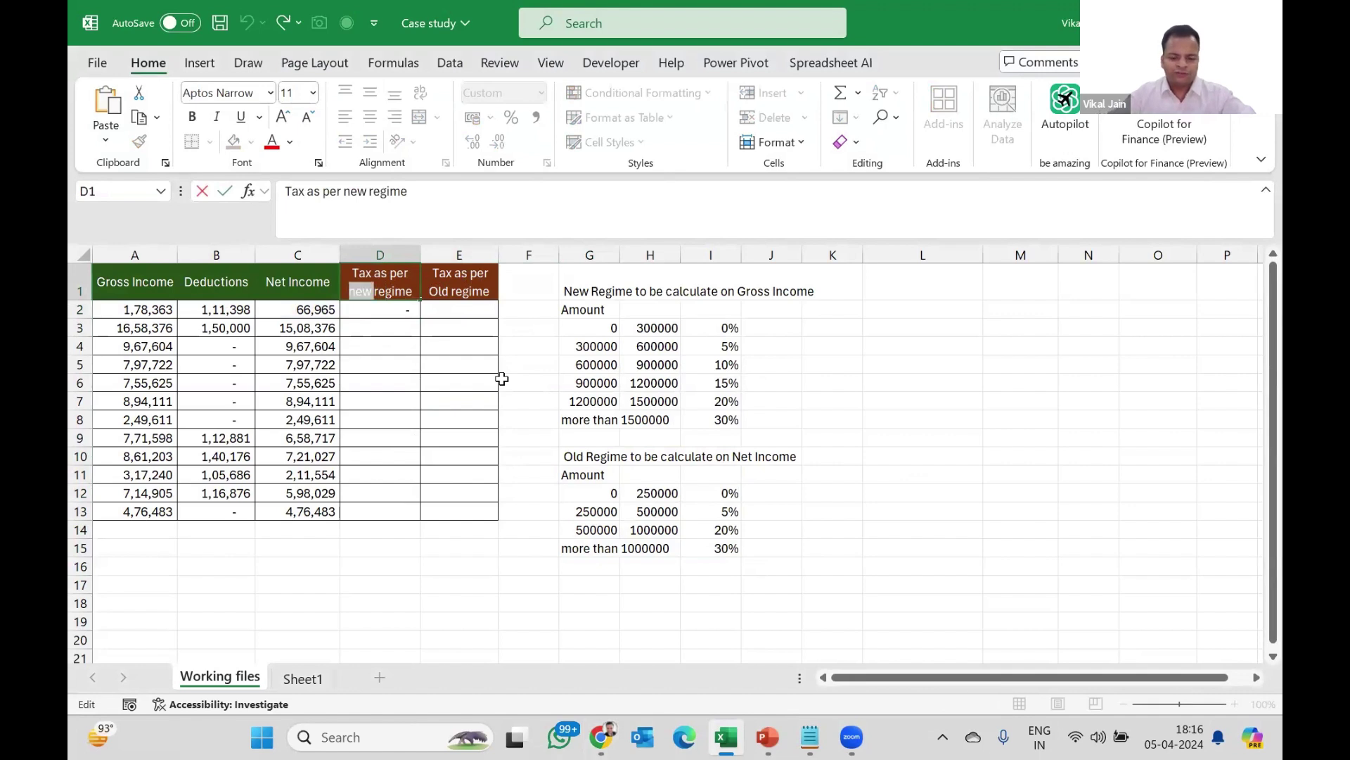
type("old")
key("Return")
Change the header in cell E1 to "Tax as per Newregime".
key("Up")
key("Right")
key("F2")
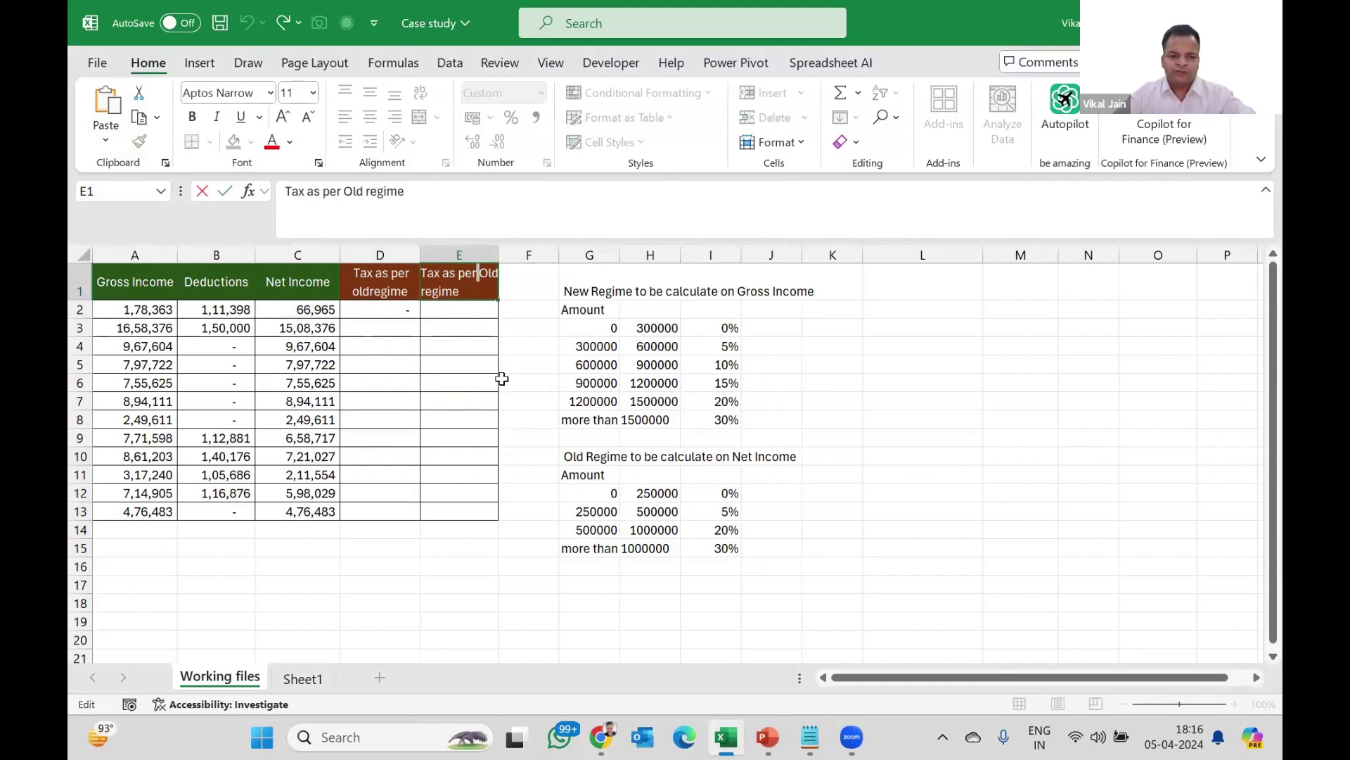
key("shift+End")
type("Newregime")
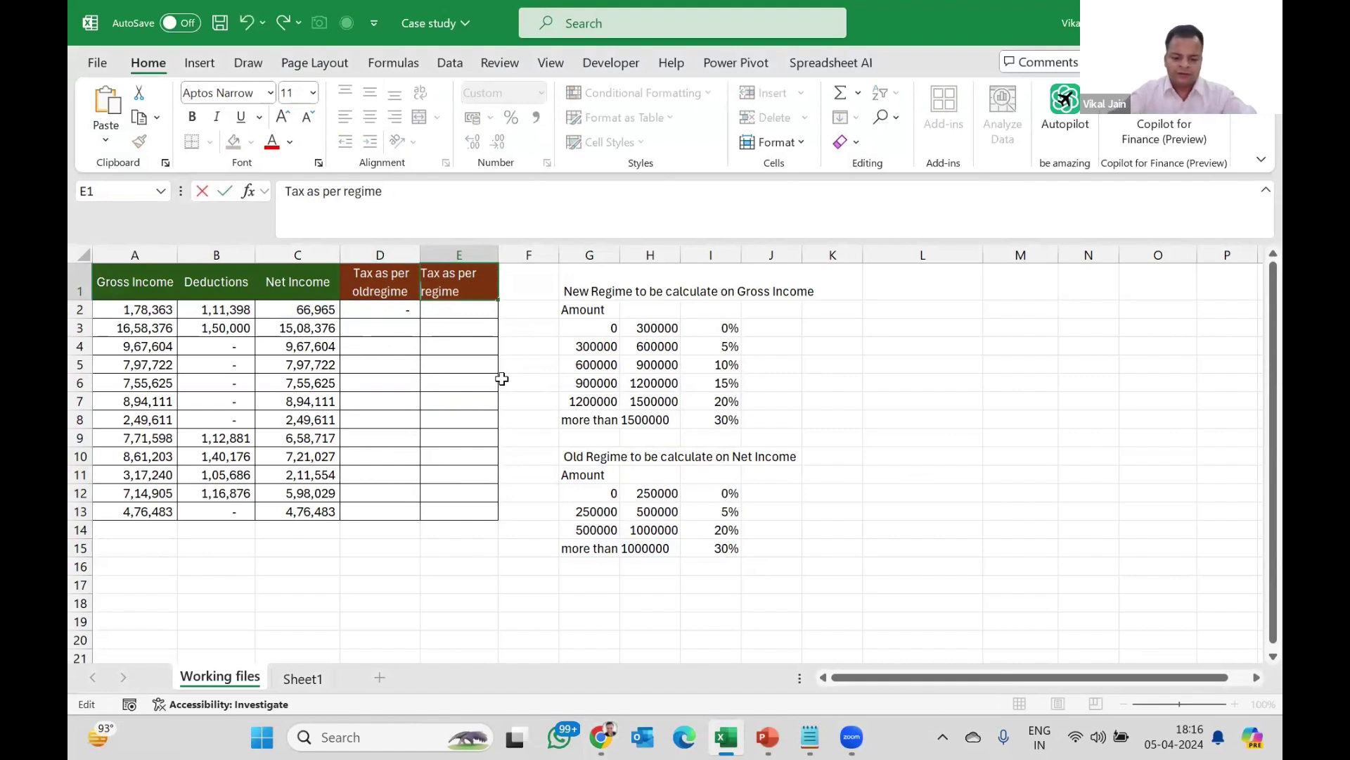
key("Return")
key("Up")
Copy the slab-based new tax regime formula from ChatGPT's latest reply and enter it in cell E2.
key("alt+Tab")
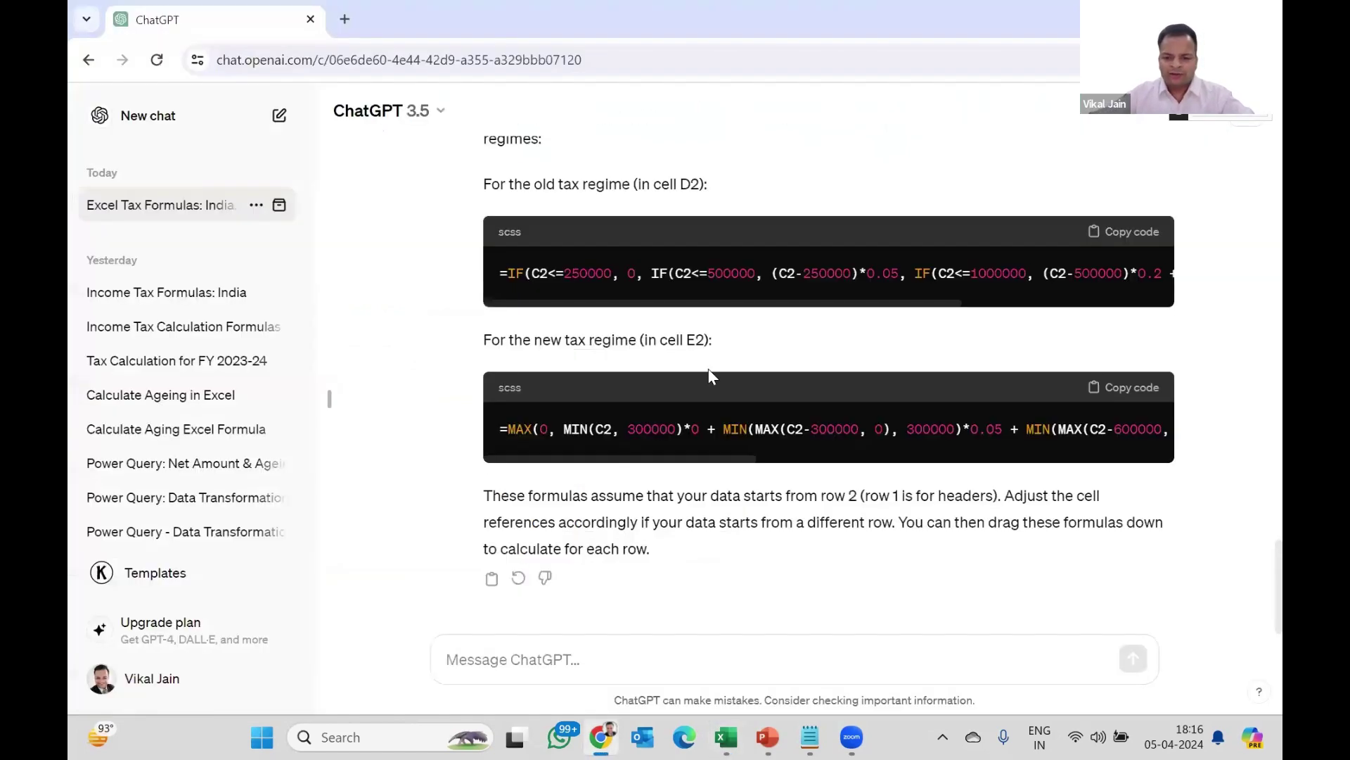
left_click(1159, 389)
key("alt+Tab")
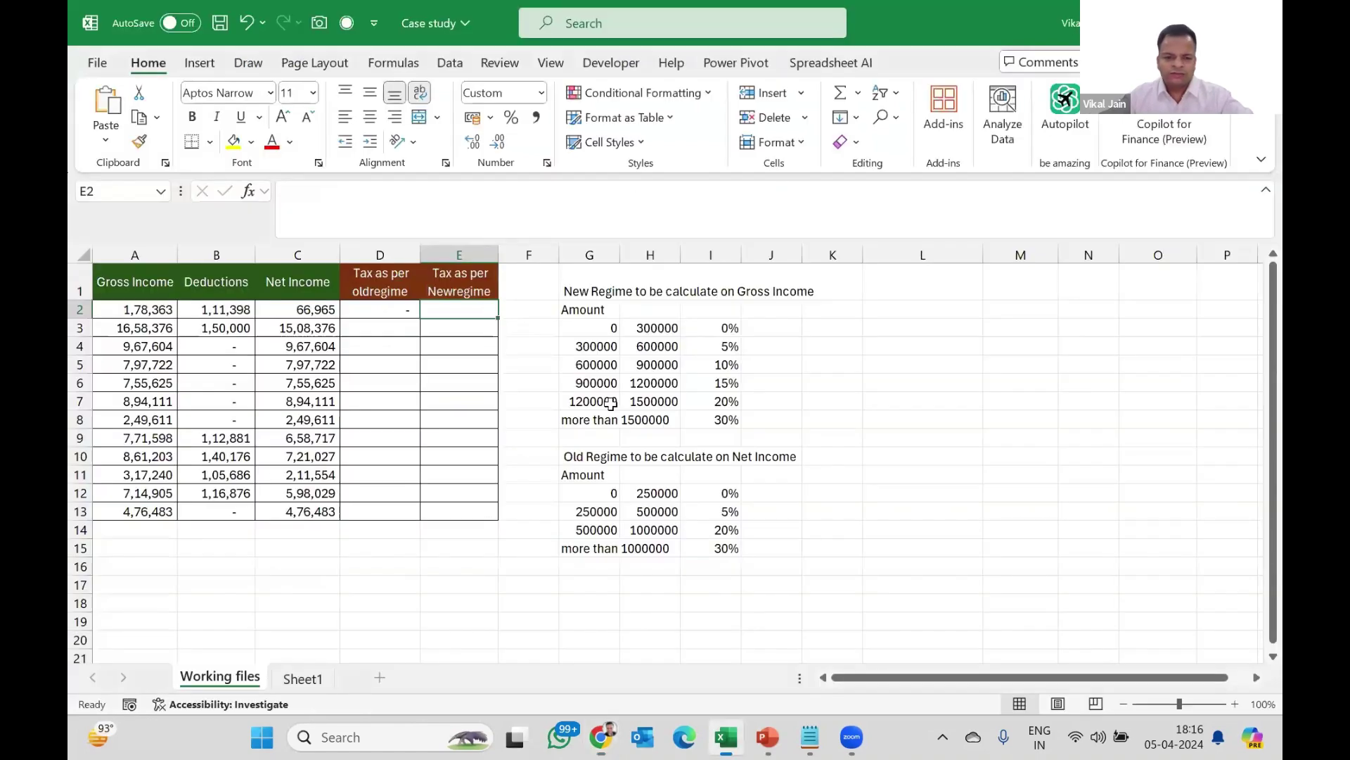
double_click(490, 310)
key("ctrl+v")
left_click(415, 310)
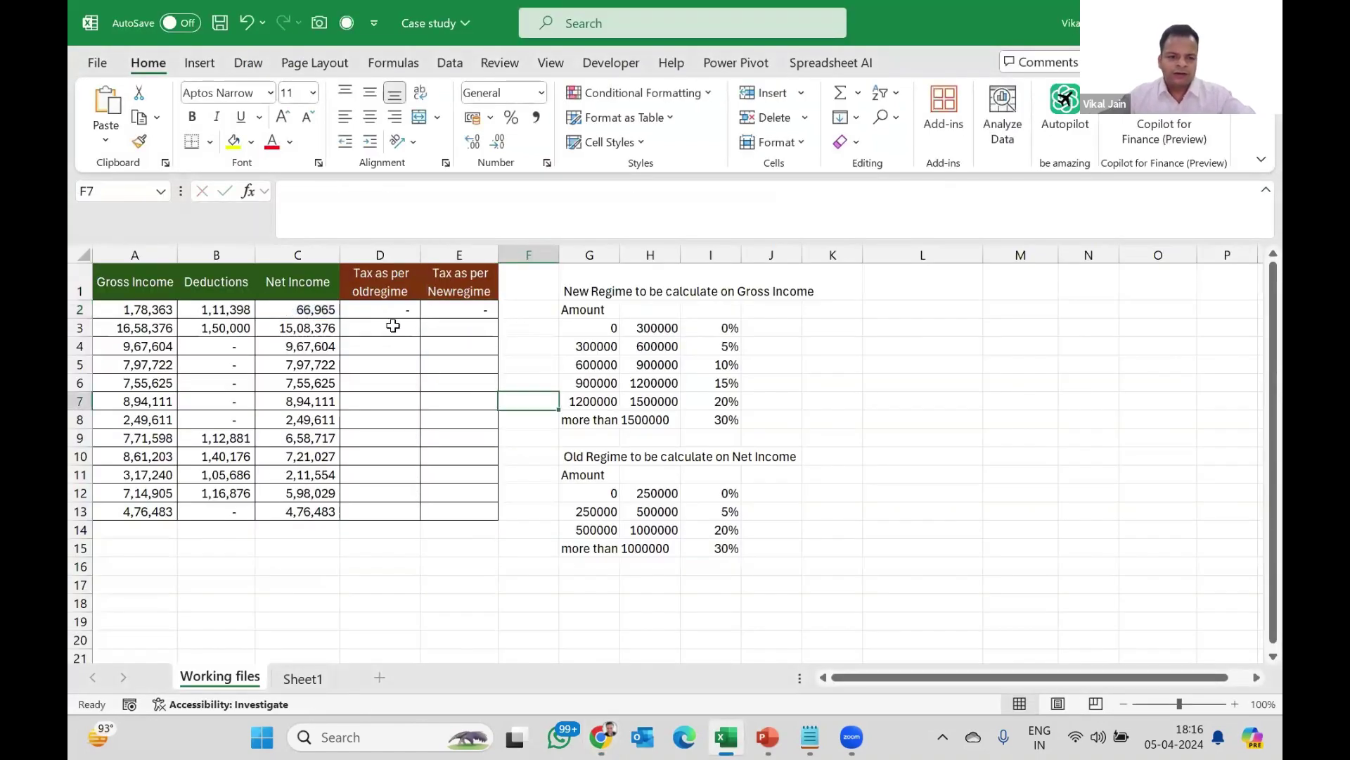
Fill the old and new regime tax formulas from D2:E2 down through row 13 of the income table.
left_click_drag(417, 308, 476, 318)
left_click_drag(497, 318, 486, 517)
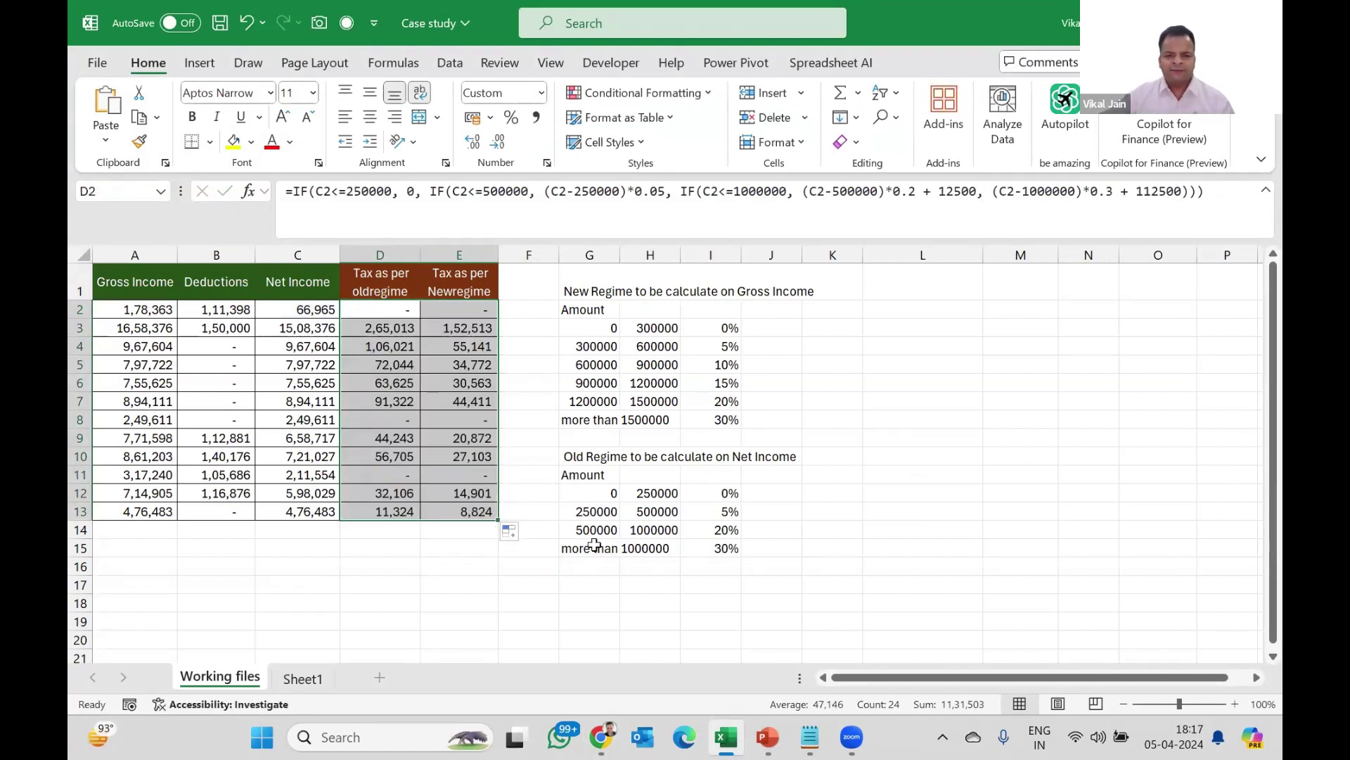
Compare the row 4 new and old regime taxes on the Working files sheet with the no-deduction manual calculation on Sheet1.
left_click(149, 345)
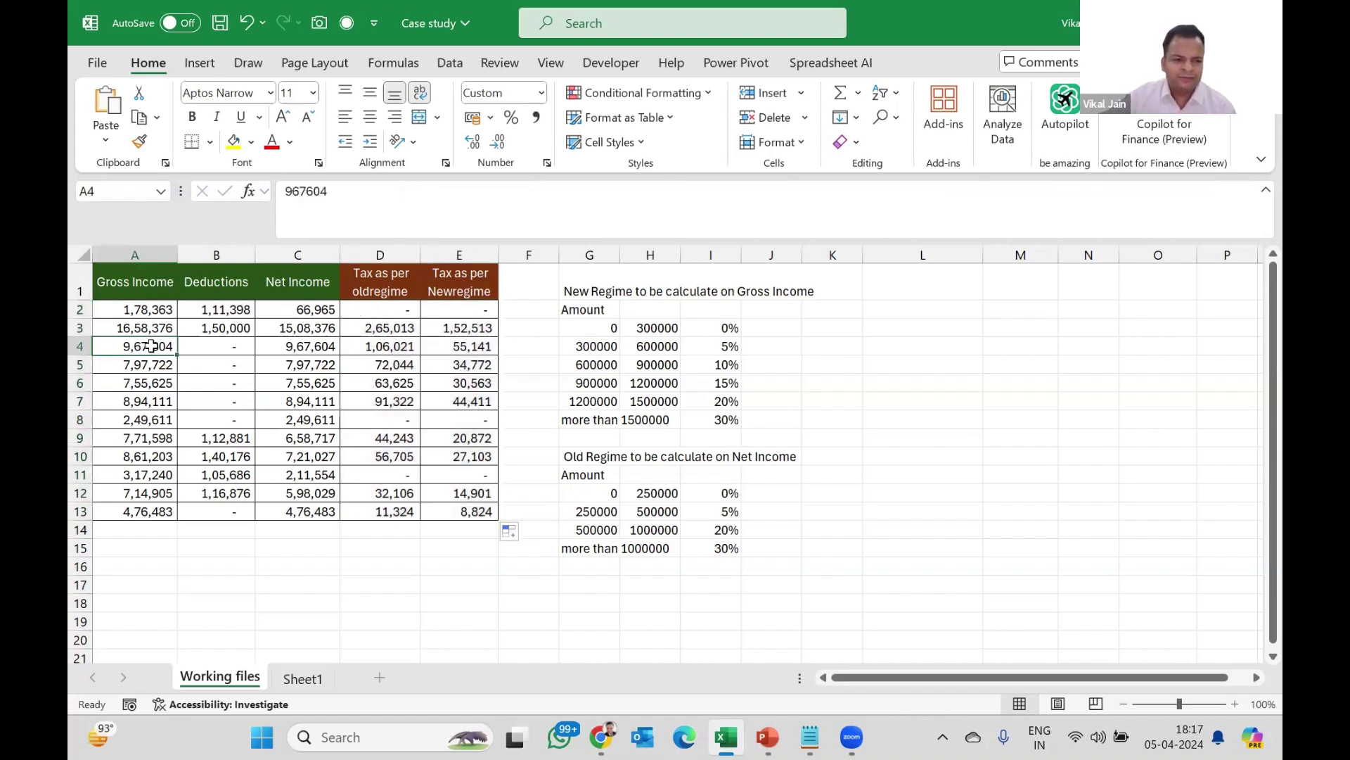
left_click(295, 682)
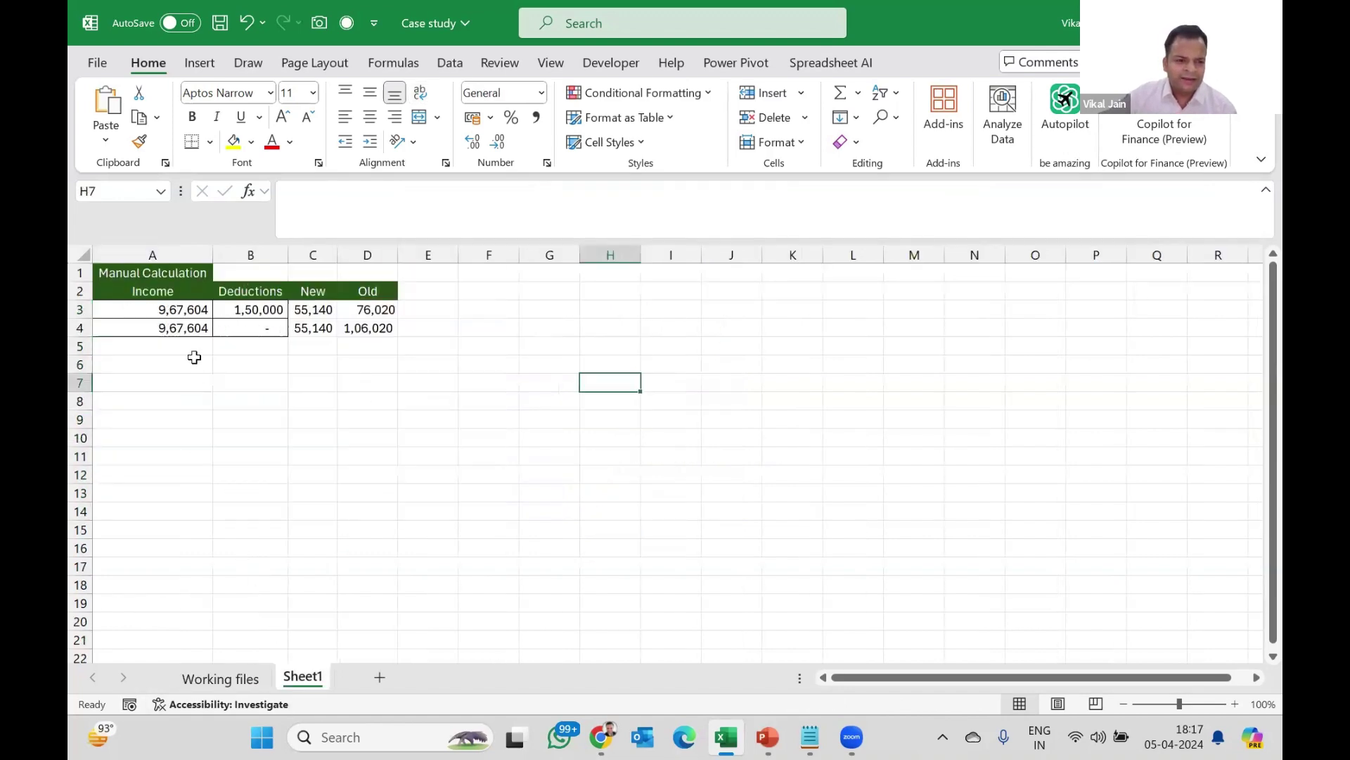
left_click(179, 330)
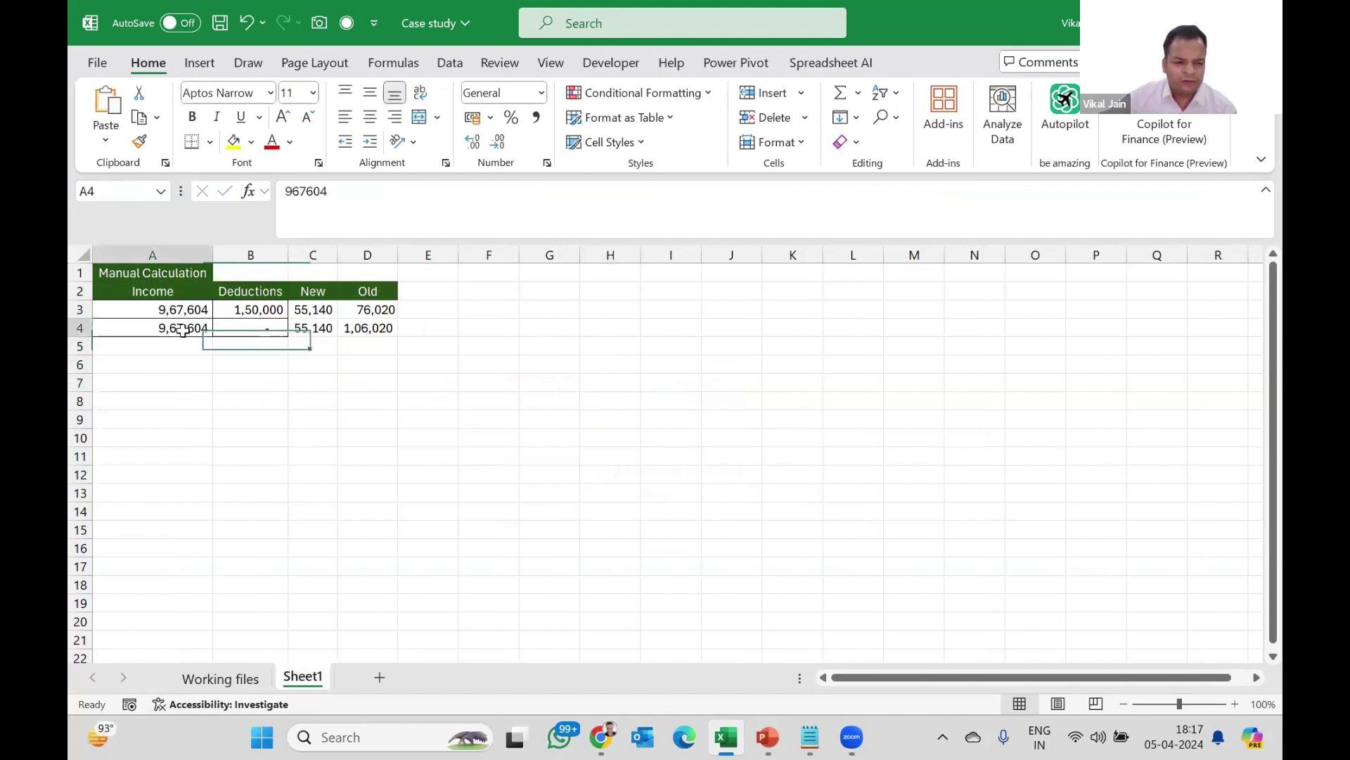
left_click(305, 291)
left_click(313, 327)
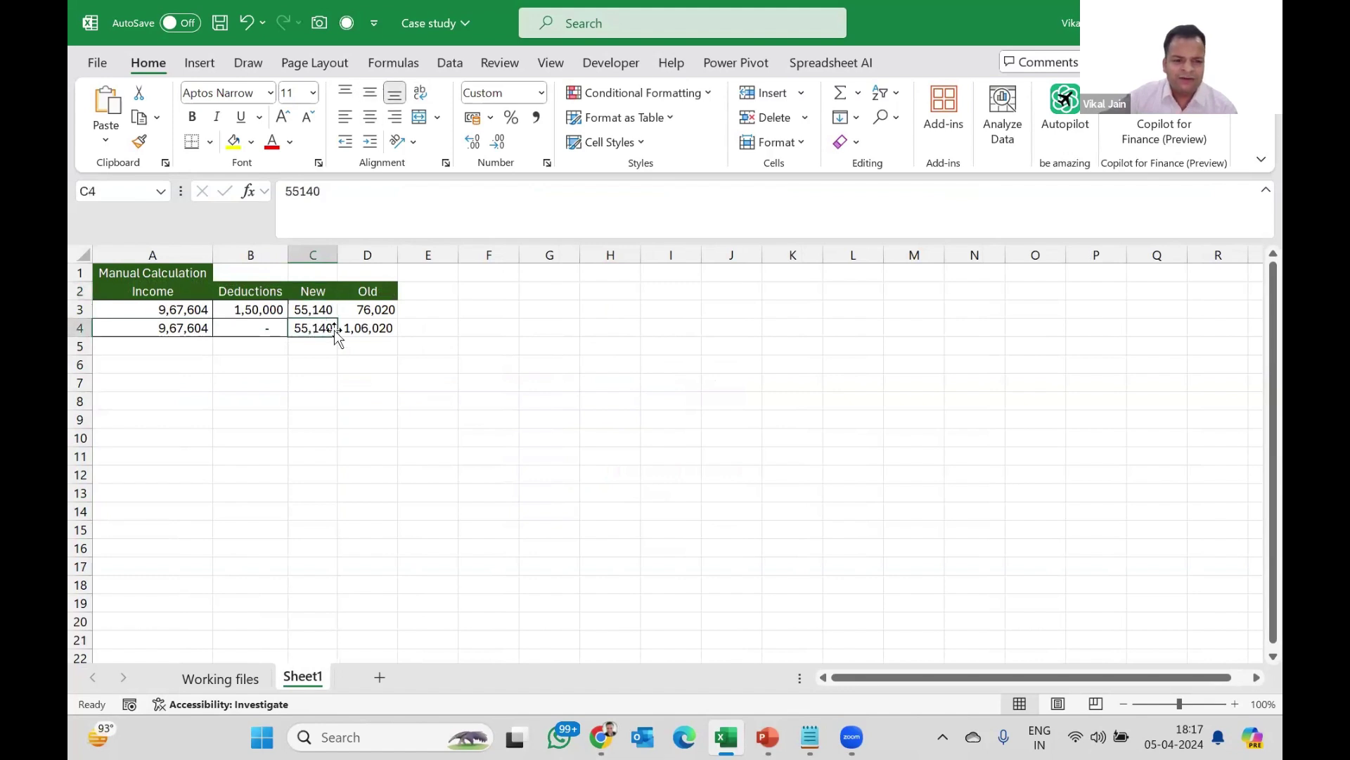
left_click(221, 677)
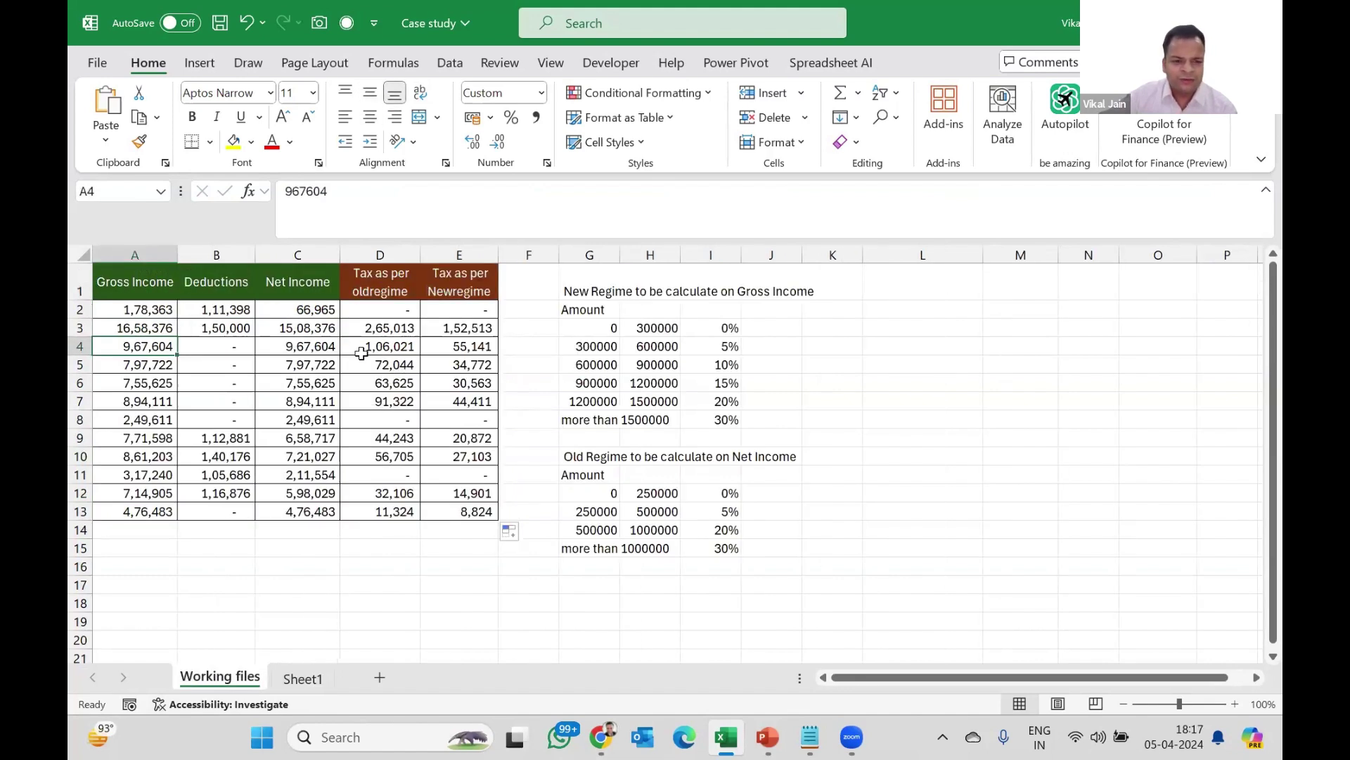
left_click(454, 351)
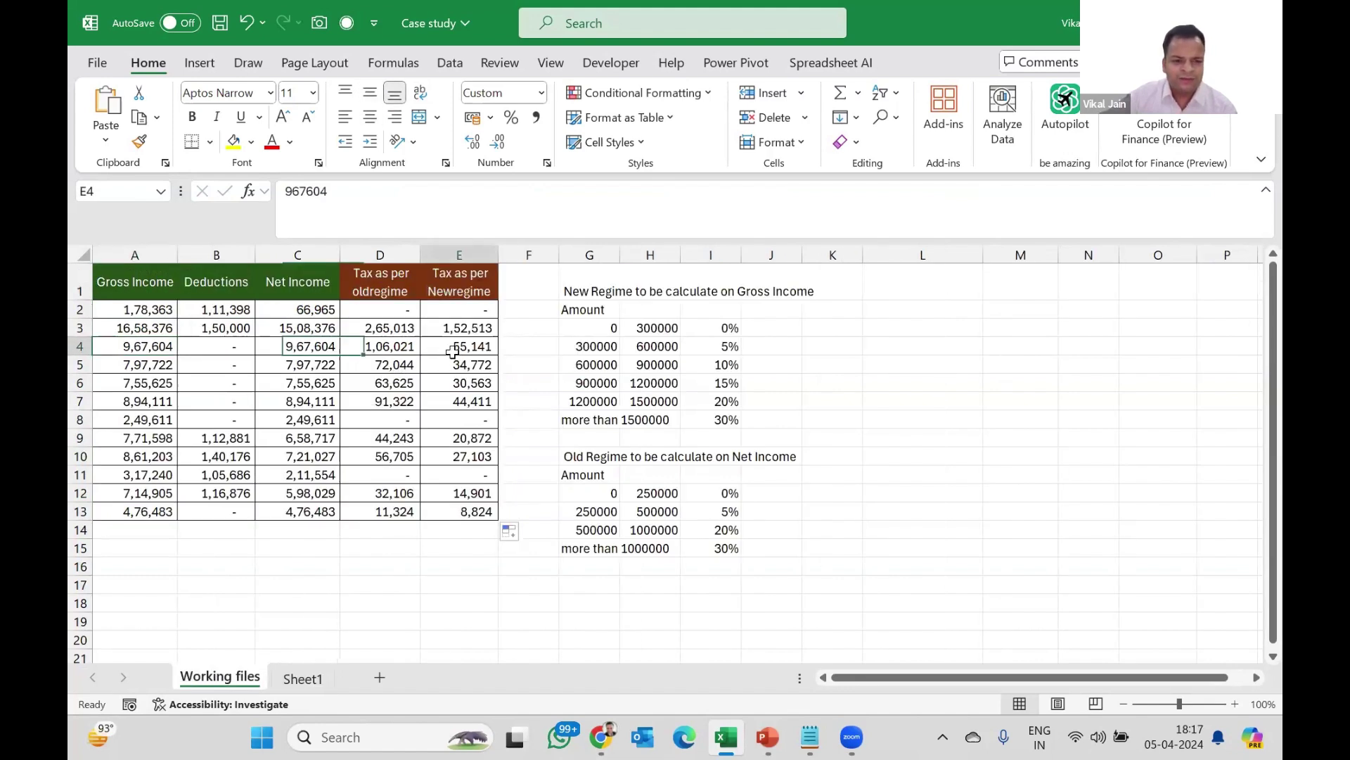
left_click(303, 678)
left_click(365, 327)
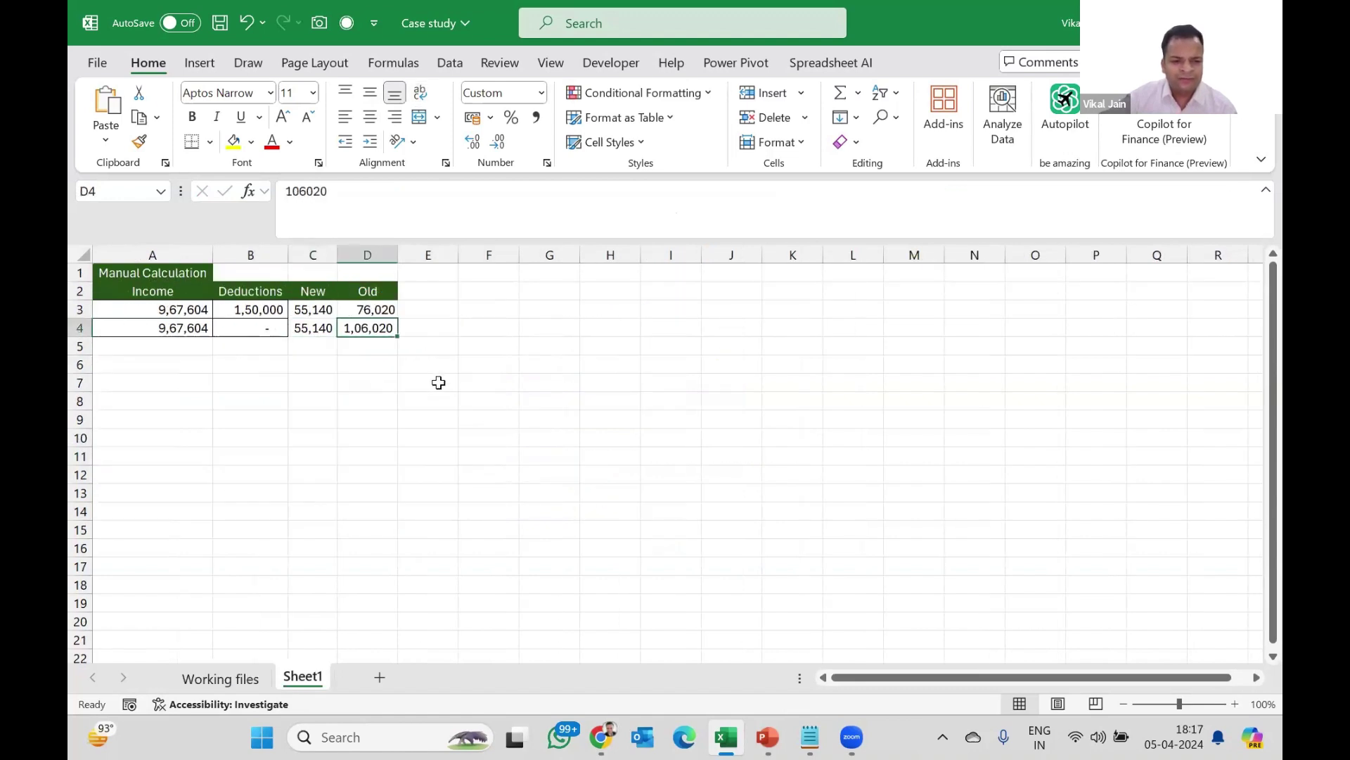
left_click(220, 678)
left_click(376, 346)
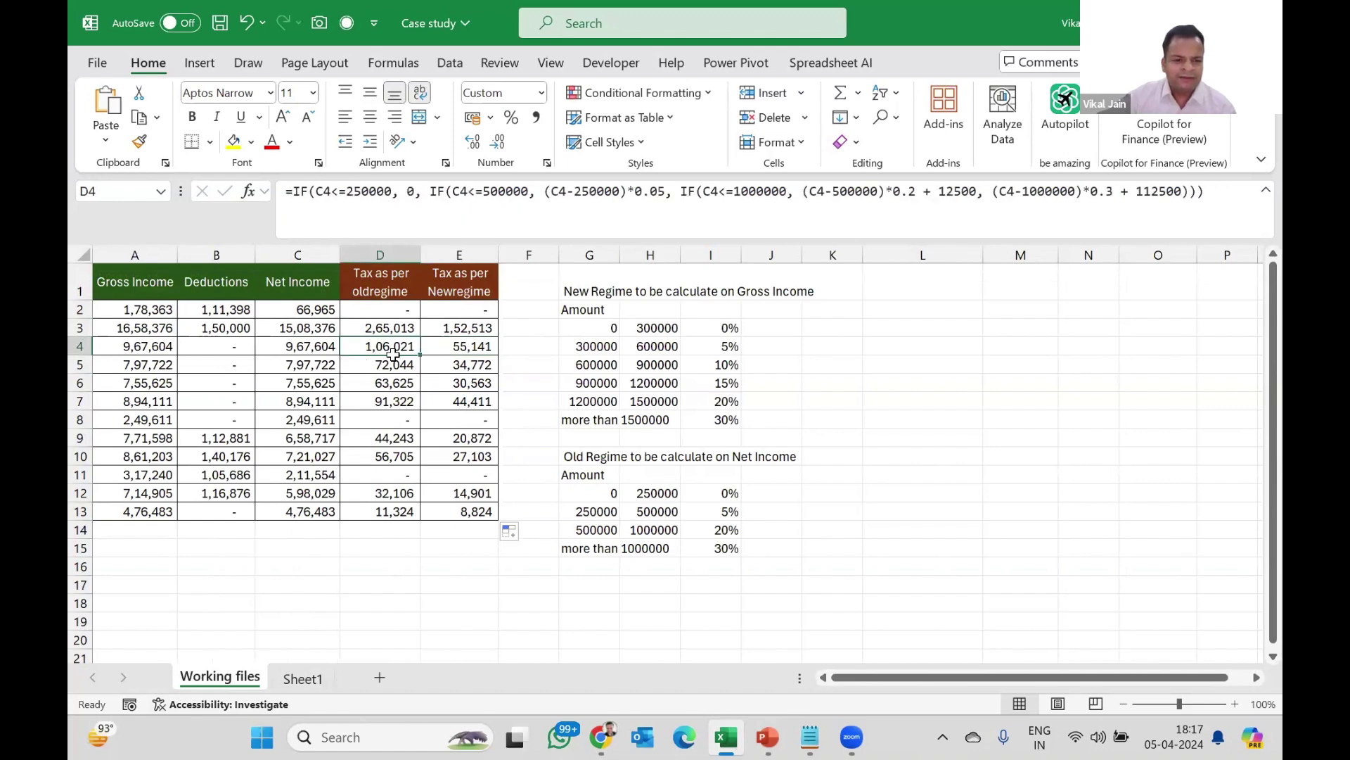
Set the deduction in cell B4 of the Working files sheet to 150000.
left_click(230, 354)
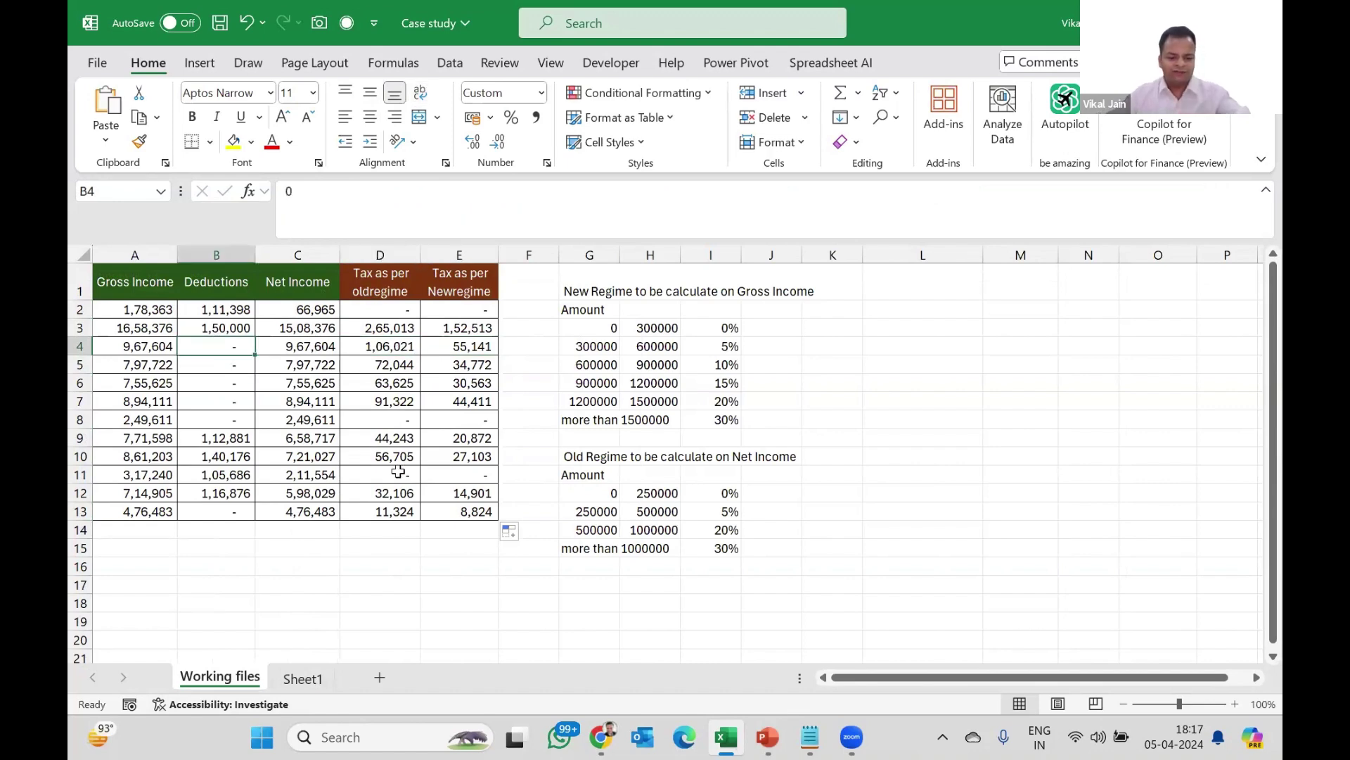
type("150000")
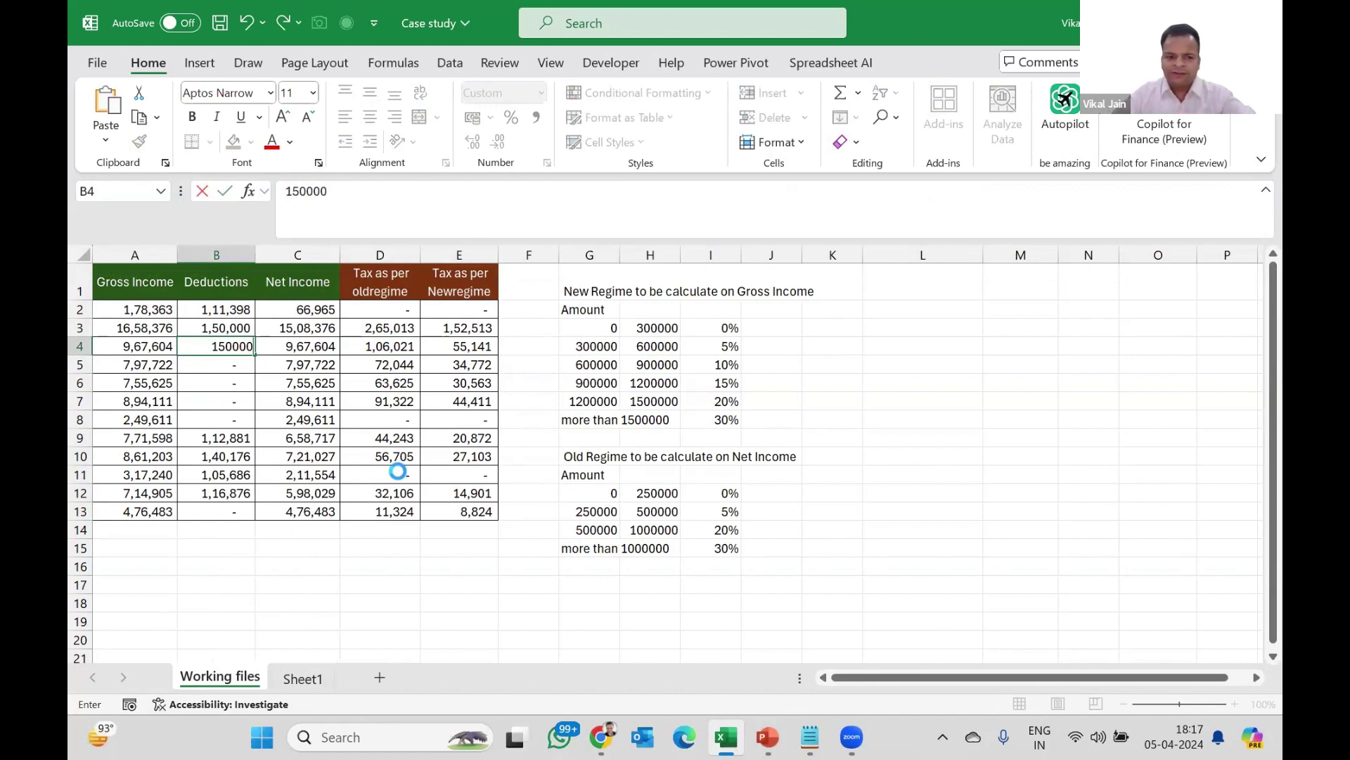
key("Return")
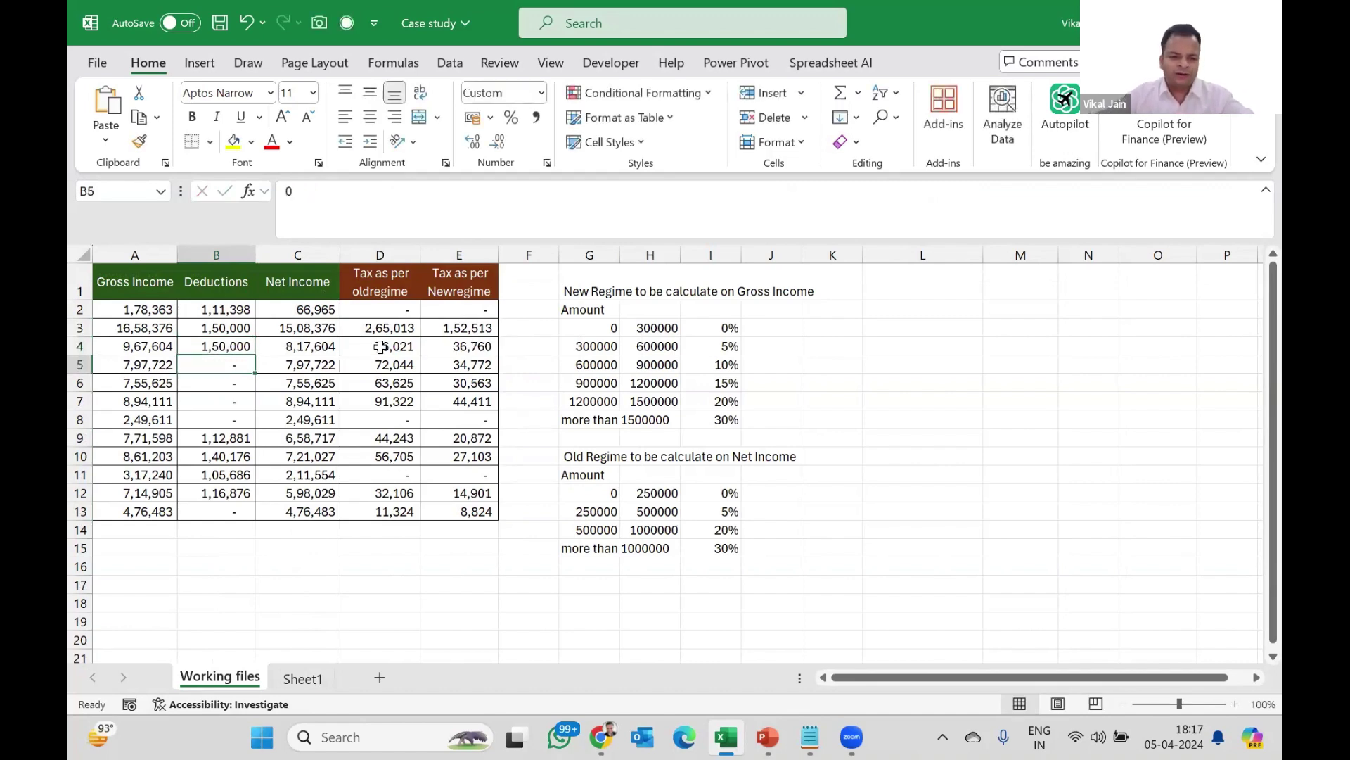